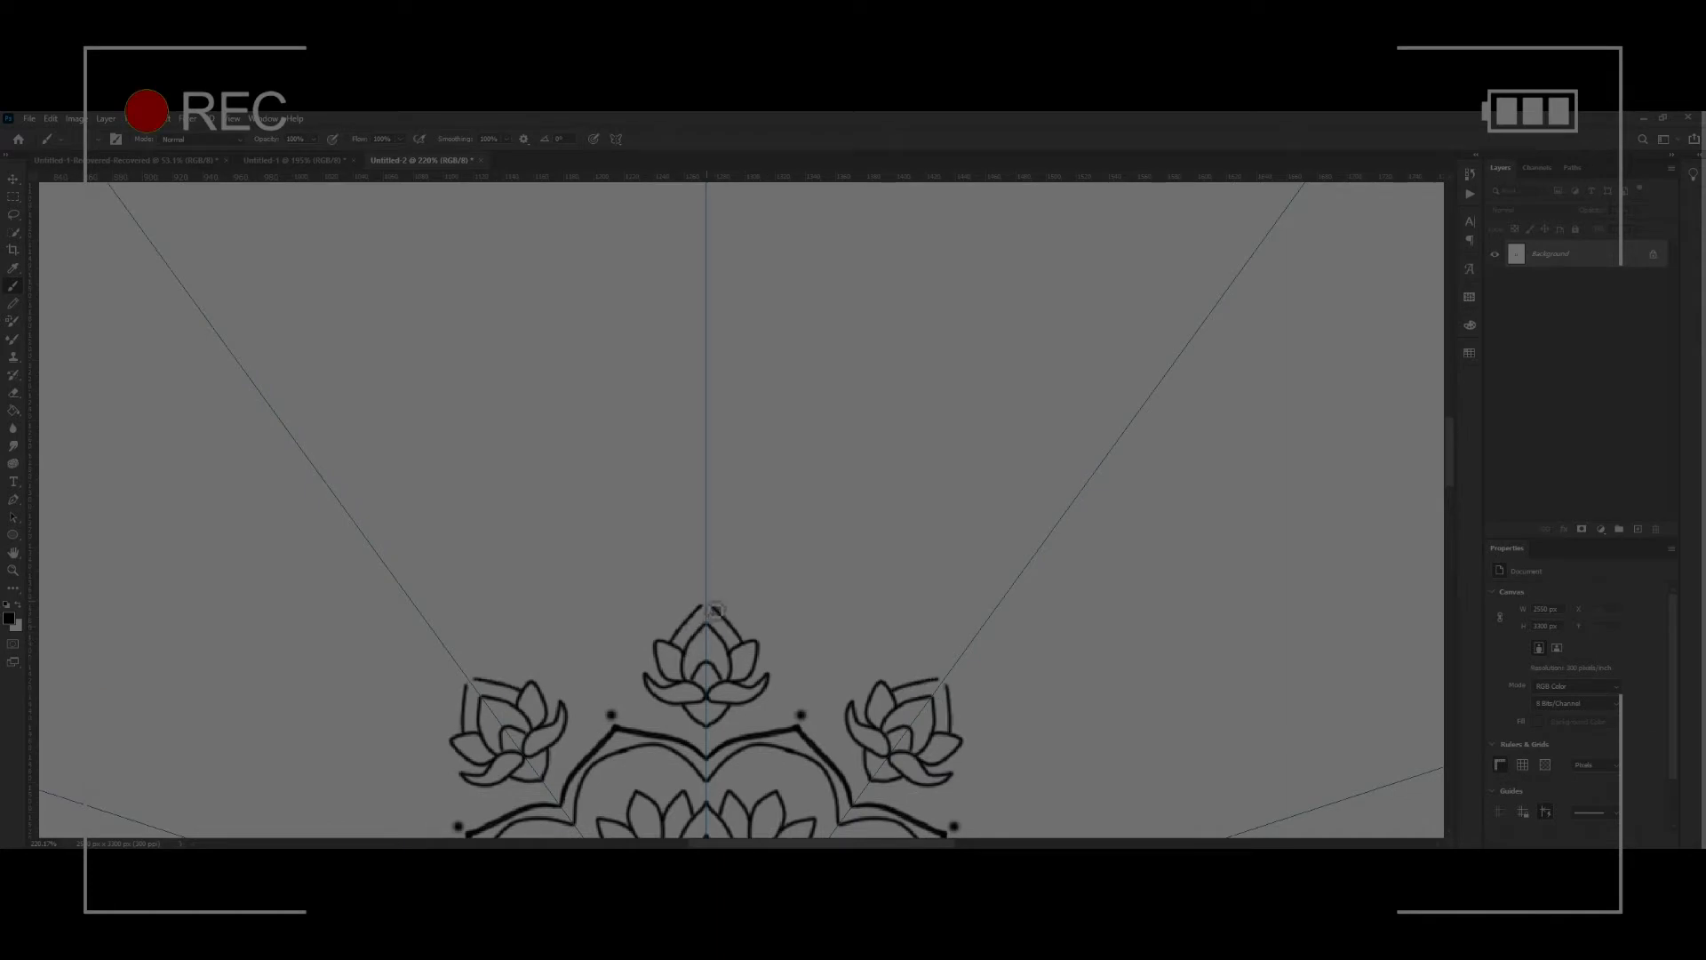
Paint curved petal arcs around the lotus flowers on the mandala's outer edge with the symmetrical Brush tool.
{"action": "scroll", "coordinate": [716, 609], "scroll_direction": "down", "scroll_amount": 6}
{"action": "scroll", "coordinate": [752, 568], "scroll_direction": "down", "scroll_amount": 6}
{"action": "scroll", "coordinate": [757, 533], "scroll_direction": "down", "scroll_amount": 4}
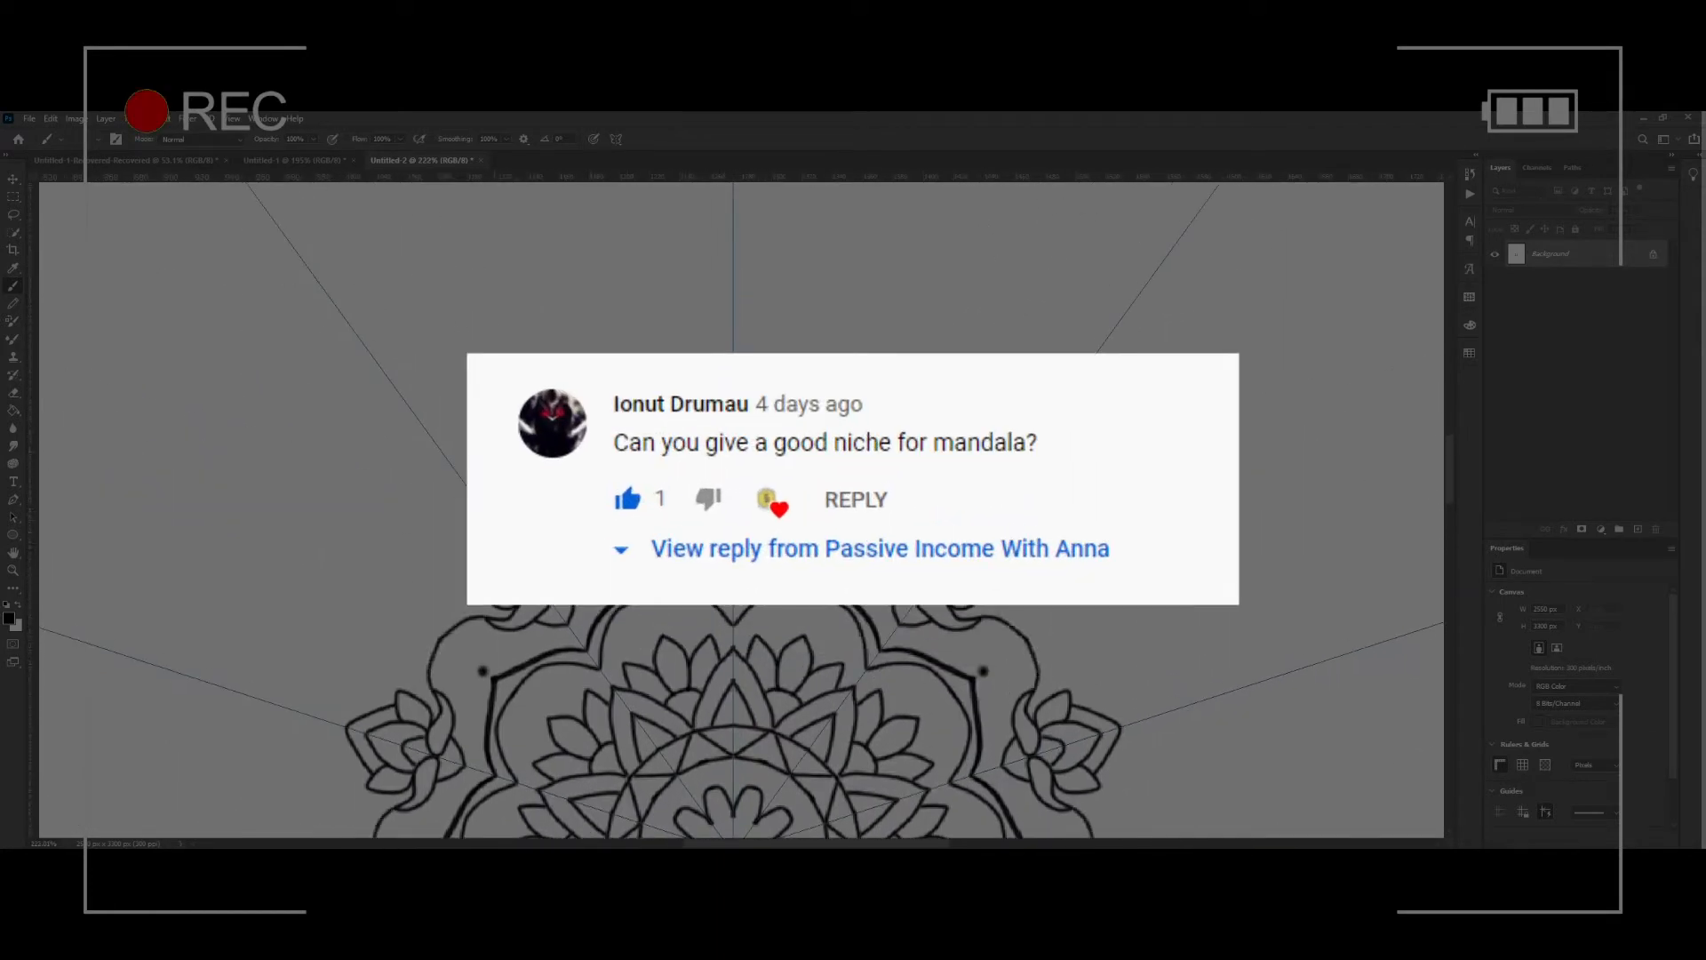
{"action": "mouse_move", "coordinate": [495, 522]}
{"action": "left_mouse_down"}
{"action": "mouse_move", "coordinate": [616, 507]}
{"action": "mouse_move", "coordinate": [506, 499]}
{"action": "mouse_move", "coordinate": [620, 508]}
{"action": "mouse_move", "coordinate": [503, 482]}
{"action": "mouse_move", "coordinate": [621, 507]}
{"action": "left_mouse_up"}
{"action": "scroll", "coordinate": [620, 507], "scroll_direction": "up", "scroll_amount": 1}
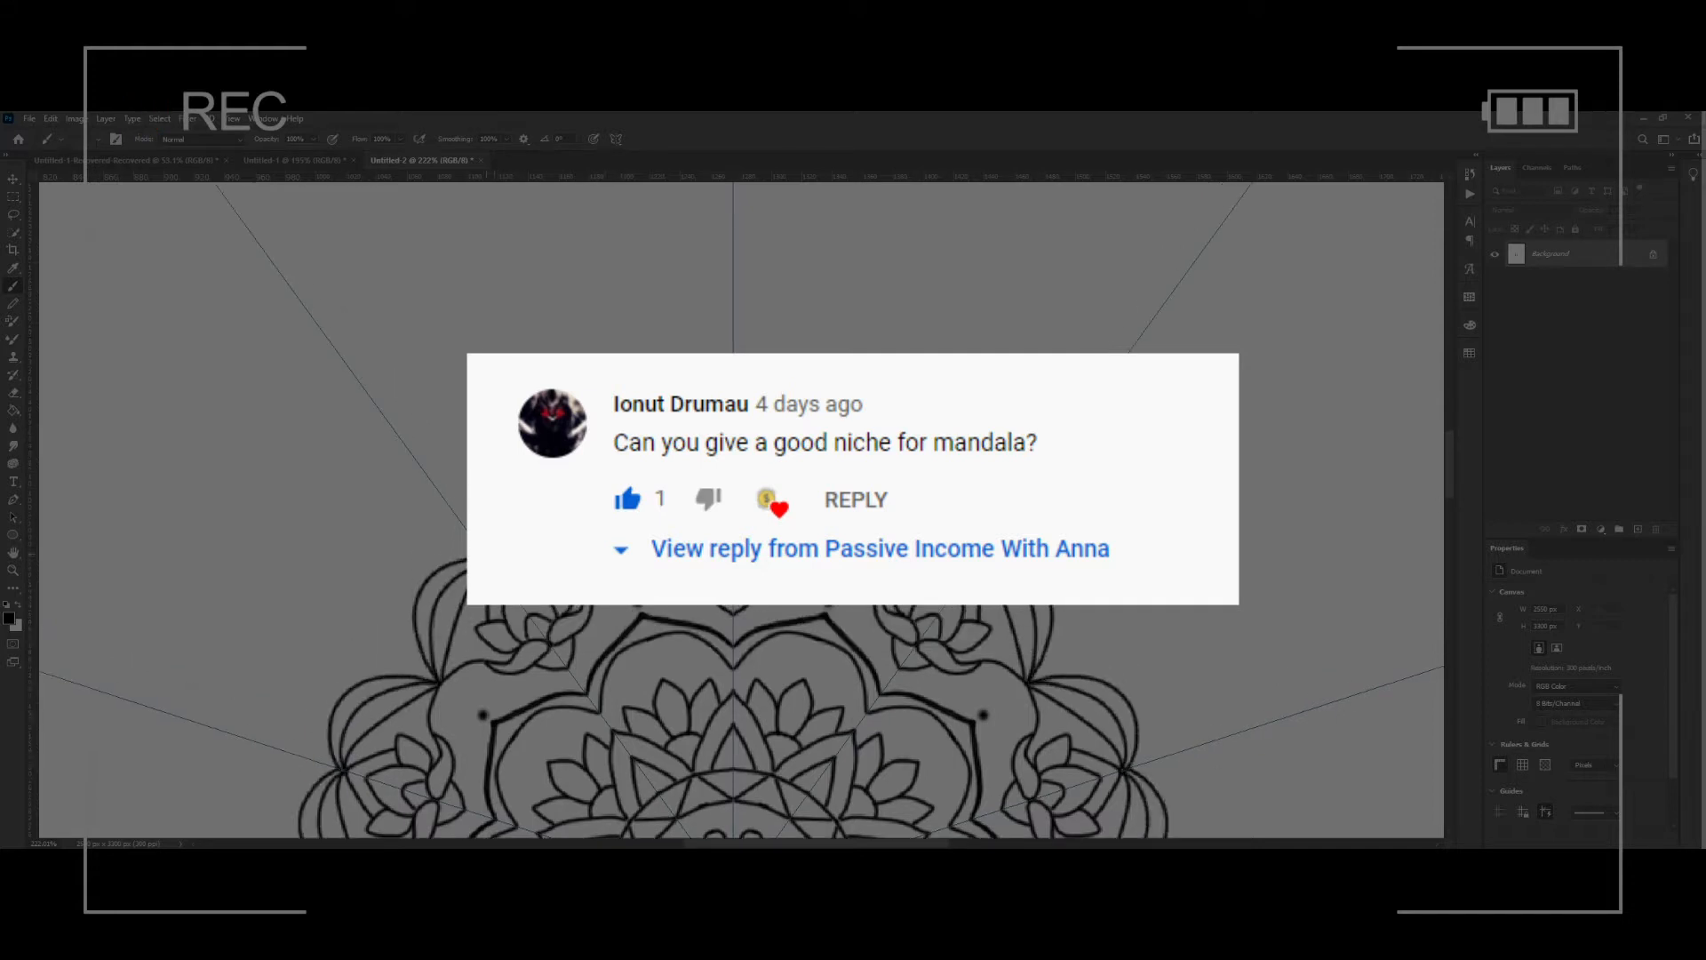
{"action": "mouse_move", "coordinate": [491, 564]}
{"action": "left_mouse_down"}
{"action": "mouse_move", "coordinate": [594, 512]}
{"action": "mouse_move", "coordinate": [621, 552]}
{"action": "left_mouse_up"}
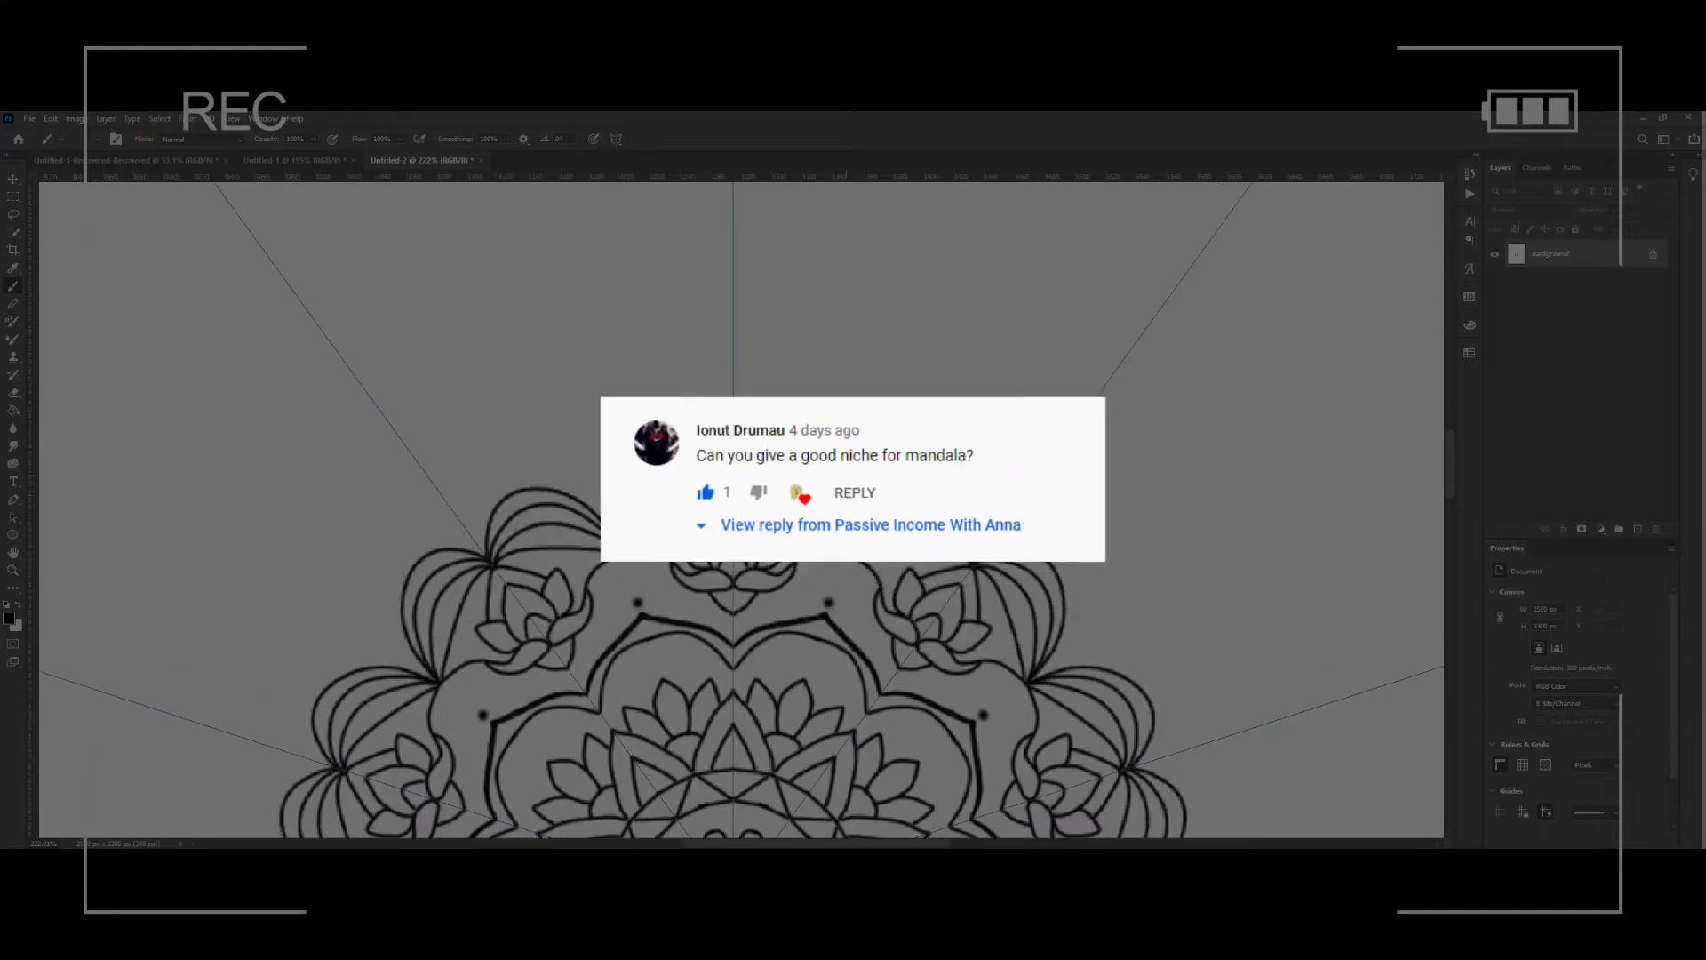
{"action": "mouse_move", "coordinate": [847, 495]}
{"action": "left_mouse_down"}
{"action": "mouse_move", "coordinate": [877, 506]}
{"action": "mouse_move", "coordinate": [863, 476]}
{"action": "mouse_move", "coordinate": [888, 442]}
{"action": "mouse_move", "coordinate": [905, 456]}
{"action": "mouse_move", "coordinate": [884, 508]}
{"action": "left_mouse_up"}
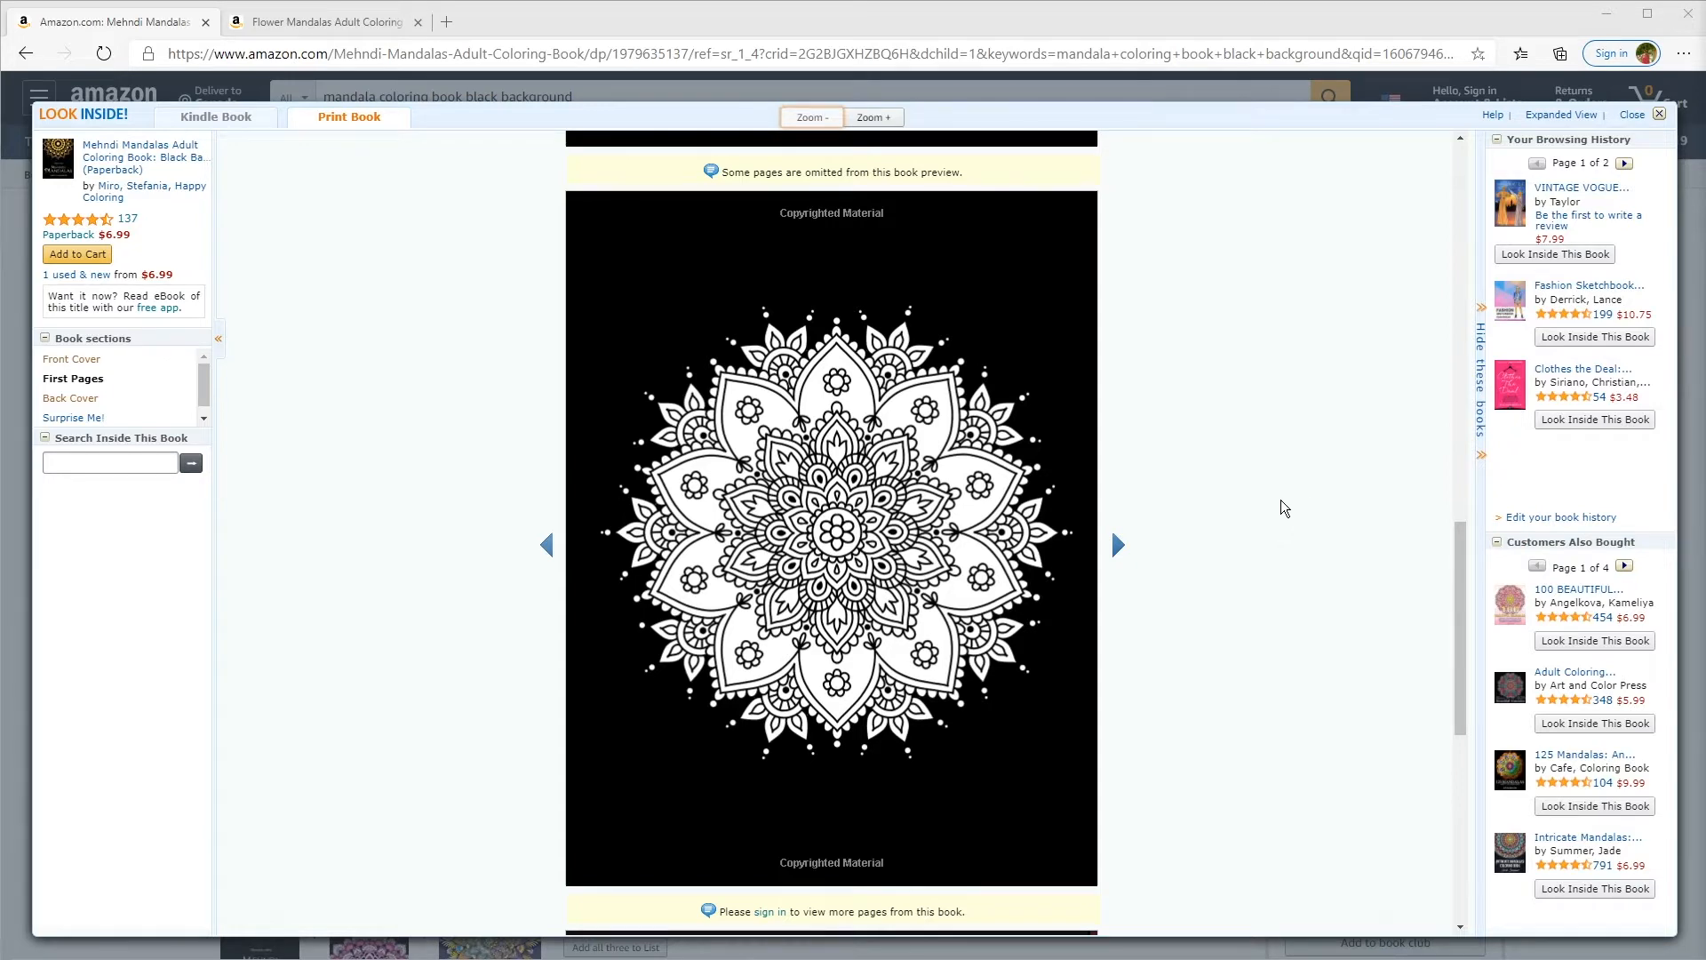
Look through the Mehndi Mandalas book preview down to its back cover and switch to the Flower Mandalas listing.
{"action": "scroll", "coordinate": [1281, 500], "scroll_direction": "down", "scroll_amount": 10}
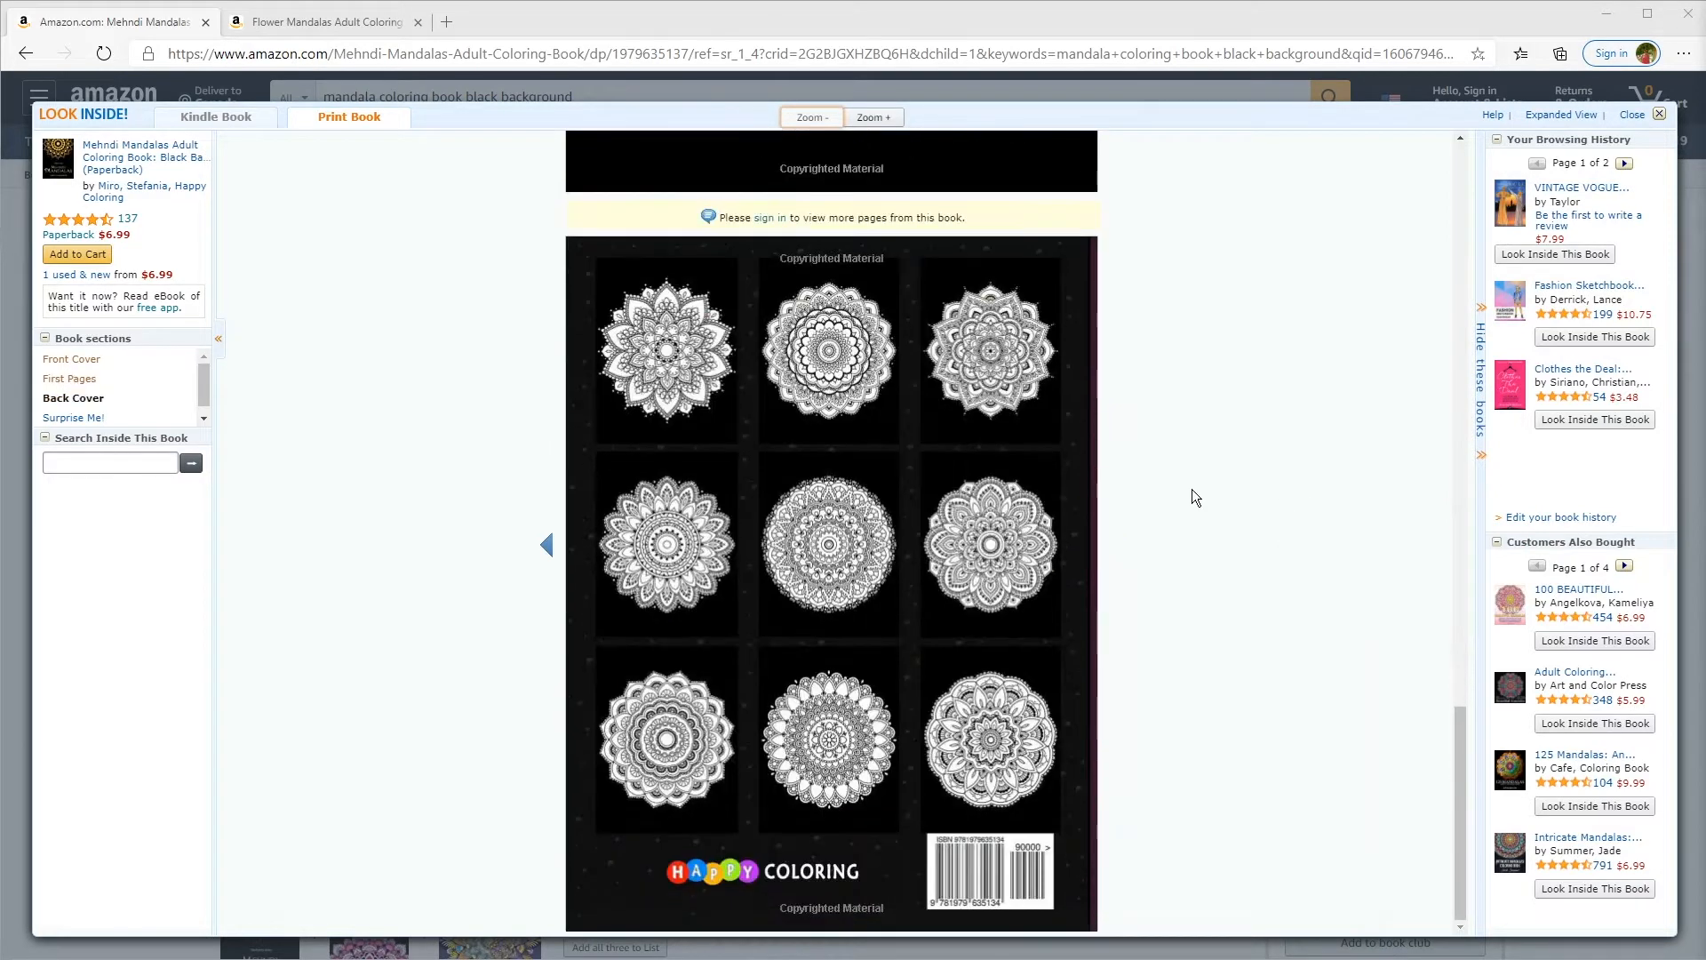
{"action": "left_click", "coordinate": [316, 30]}
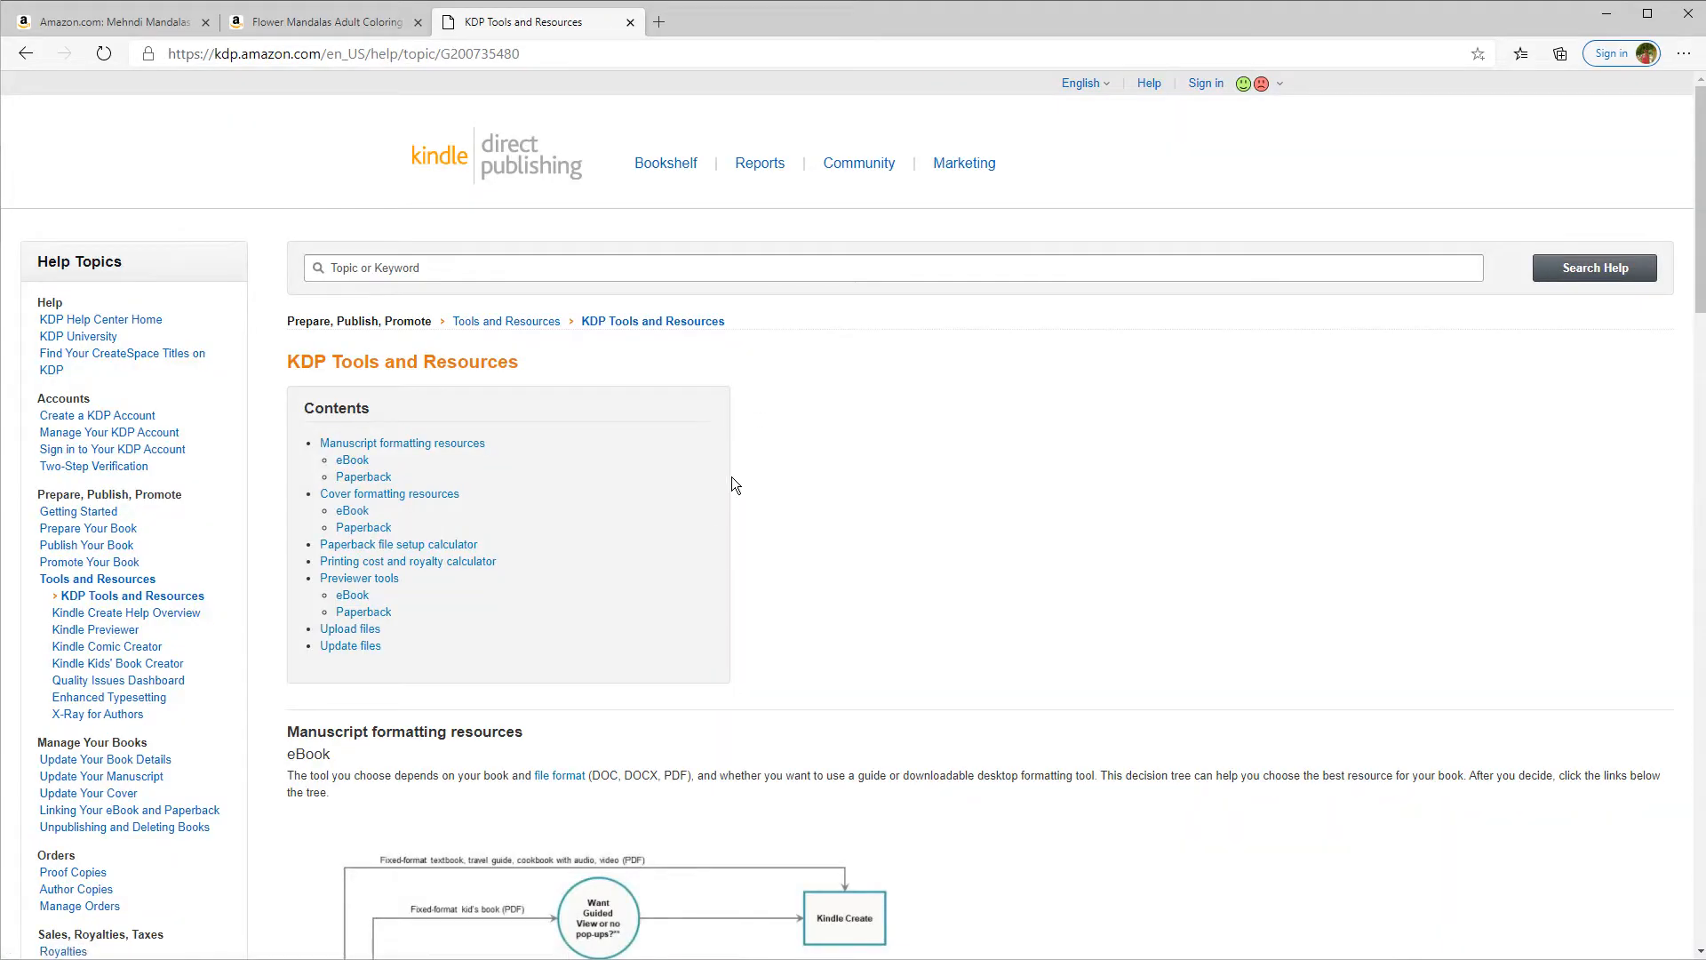
Download the paperback file setup calculator from the KDP Tools and Resources page and open the file.
{"action": "scroll", "coordinate": [732, 476], "scroll_direction": "down", "scroll_amount": 15}
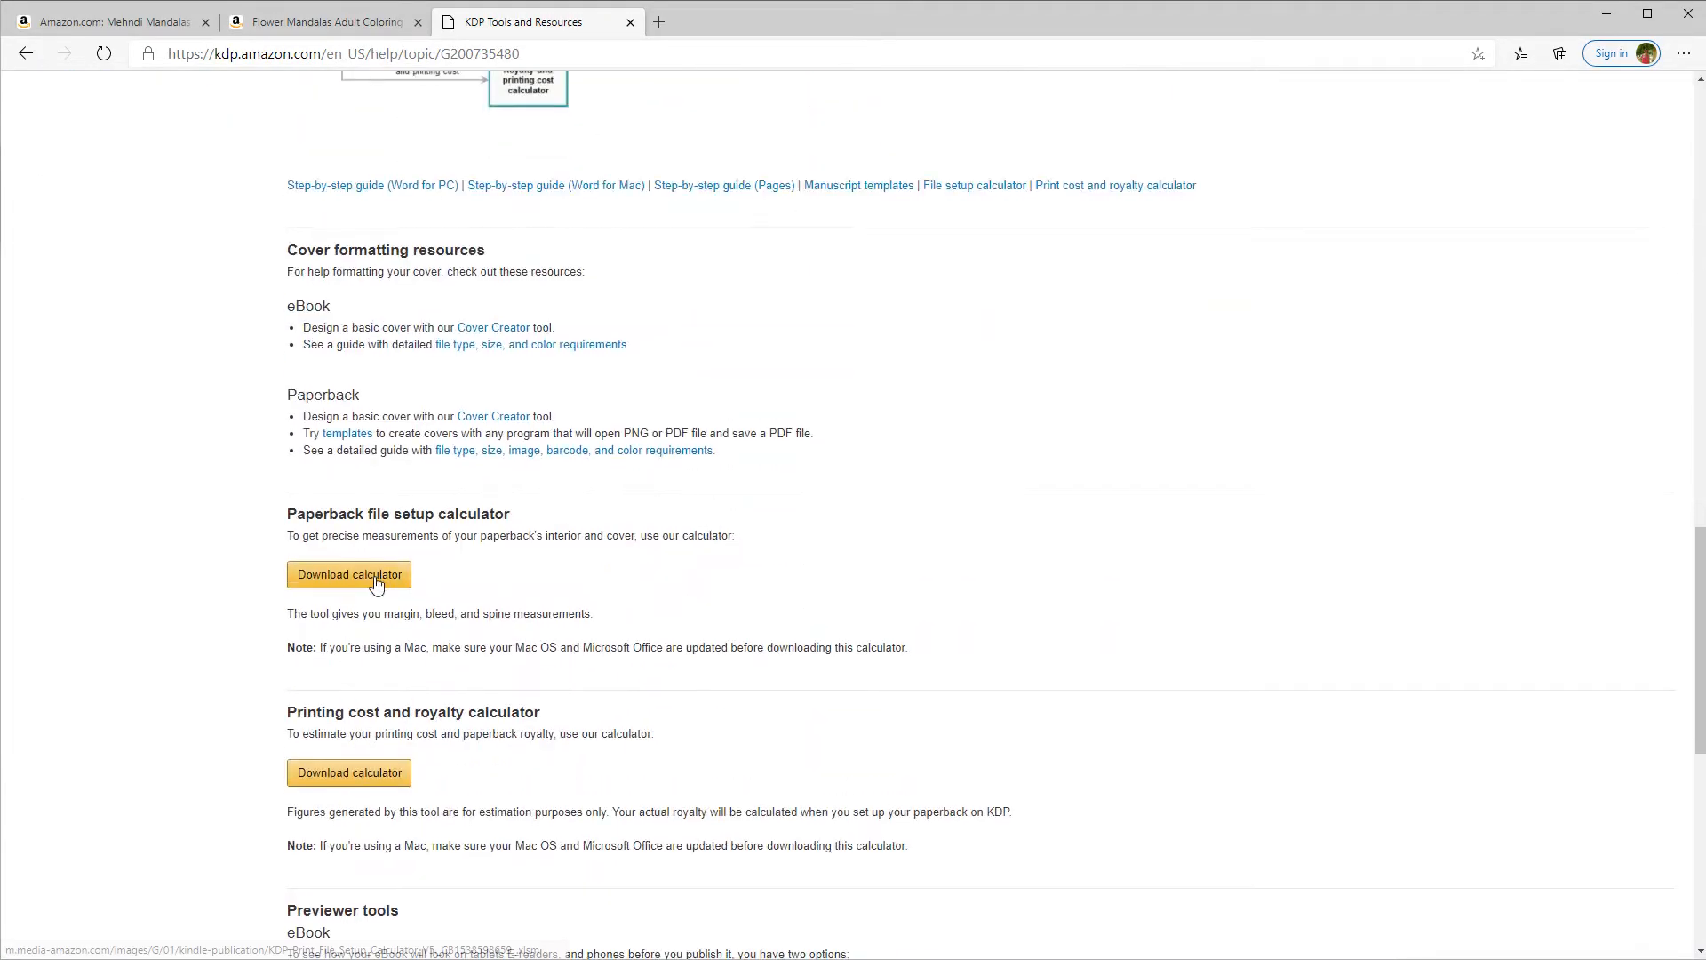
{"action": "left_click", "coordinate": [375, 581]}
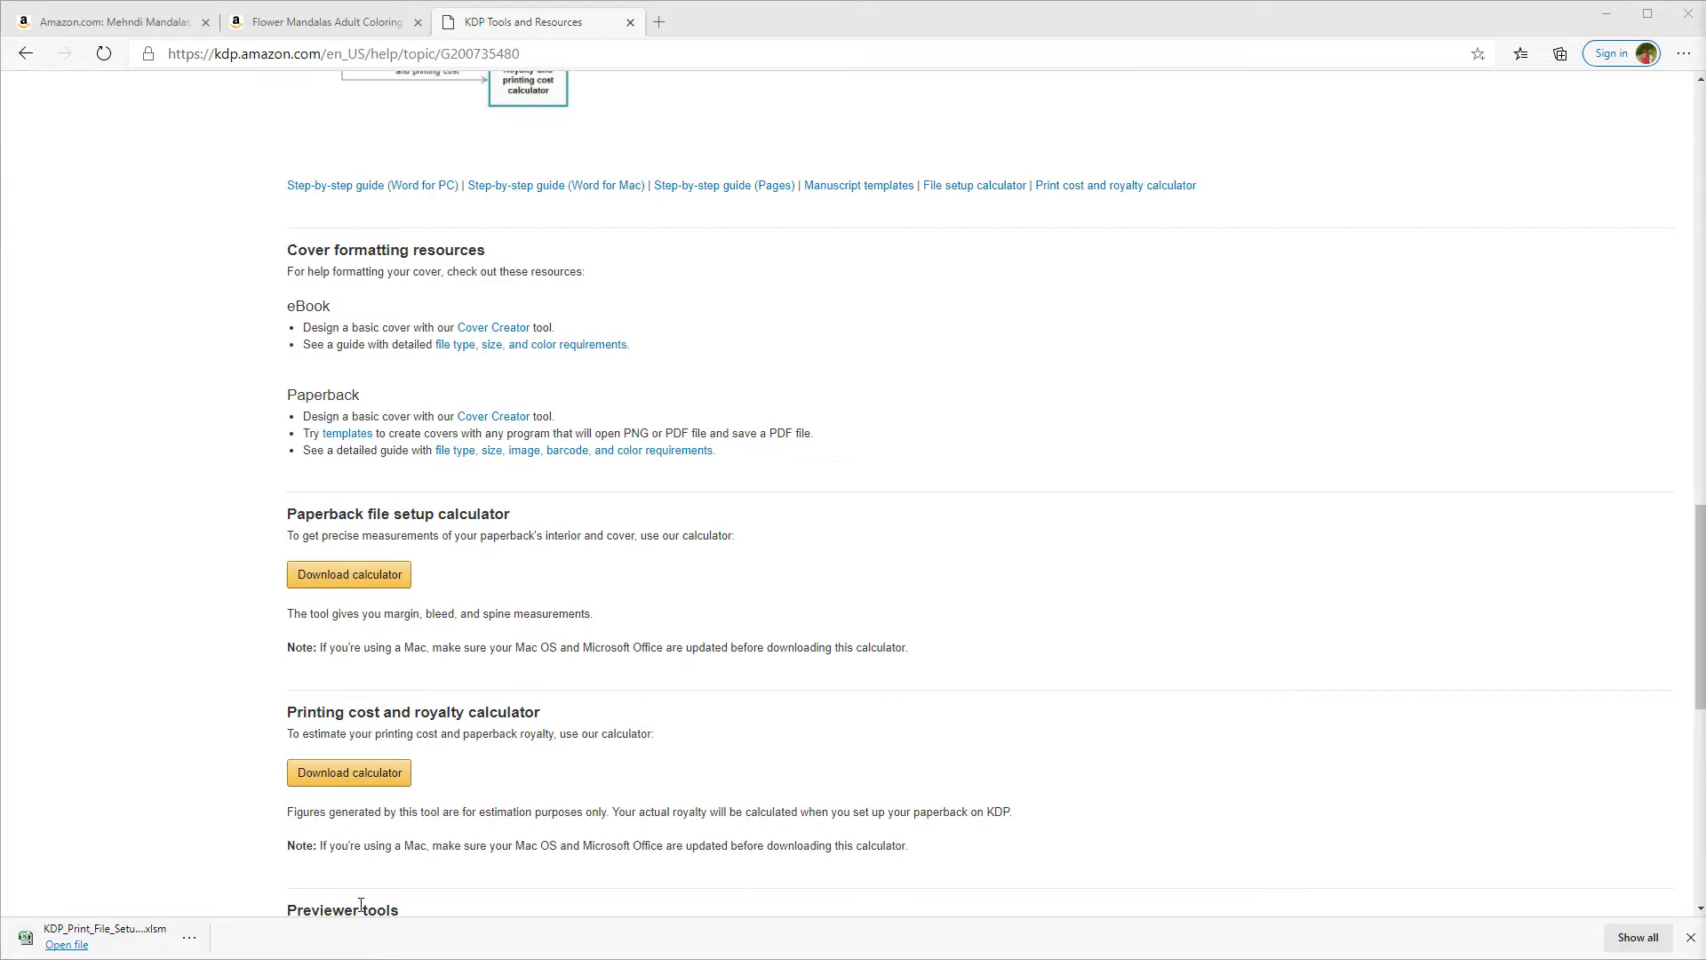
{"action": "left_click", "coordinate": [67, 944]}
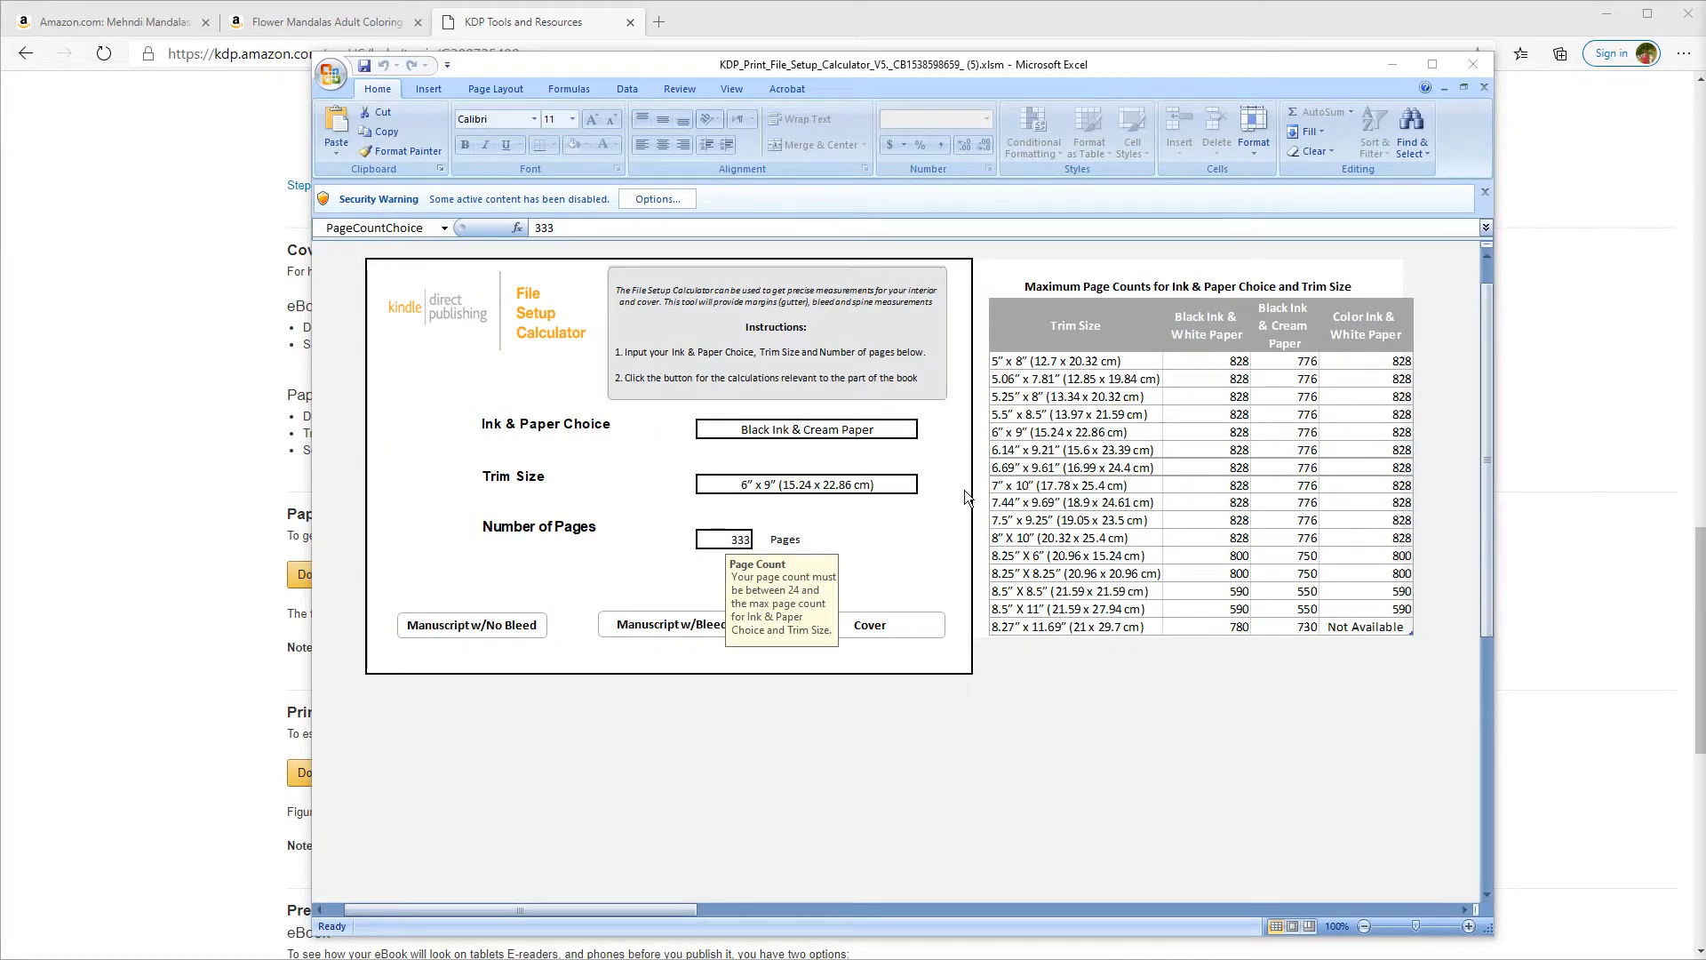
Set the ink and paper choice to Black Ink & White Paper and the trim size to 8.5" X 11".
{"action": "left_click", "coordinate": [897, 430]}
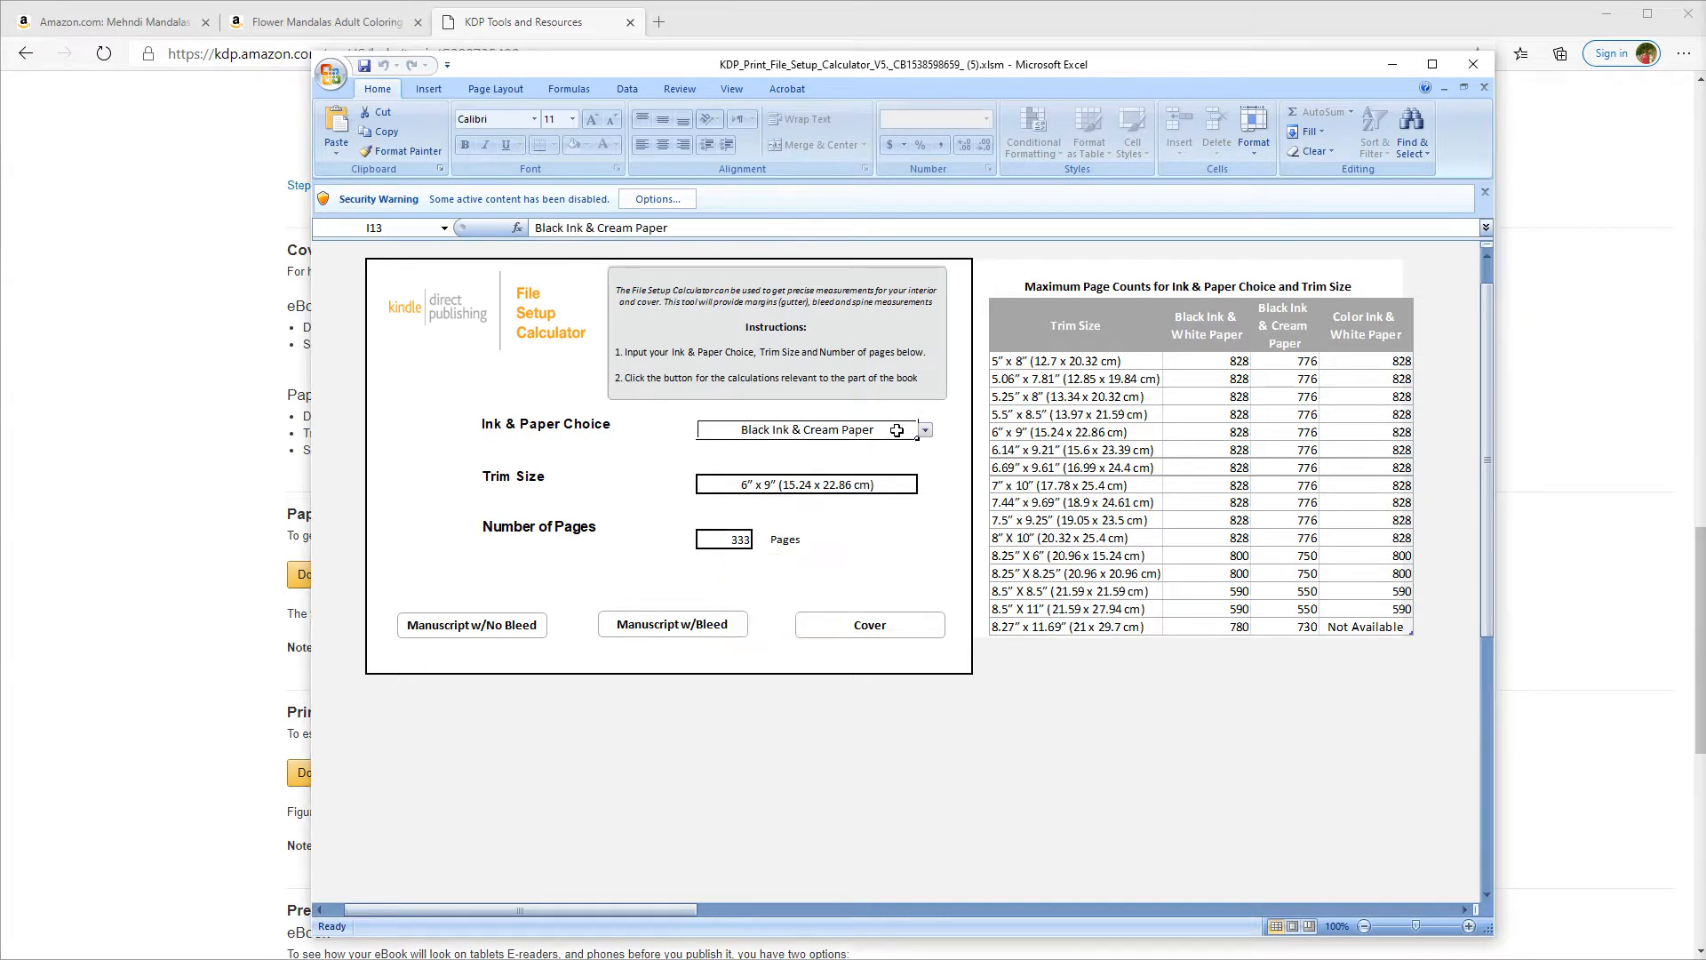
{"action": "left_click", "coordinate": [925, 432]}
{"action": "left_click", "coordinate": [902, 459]}
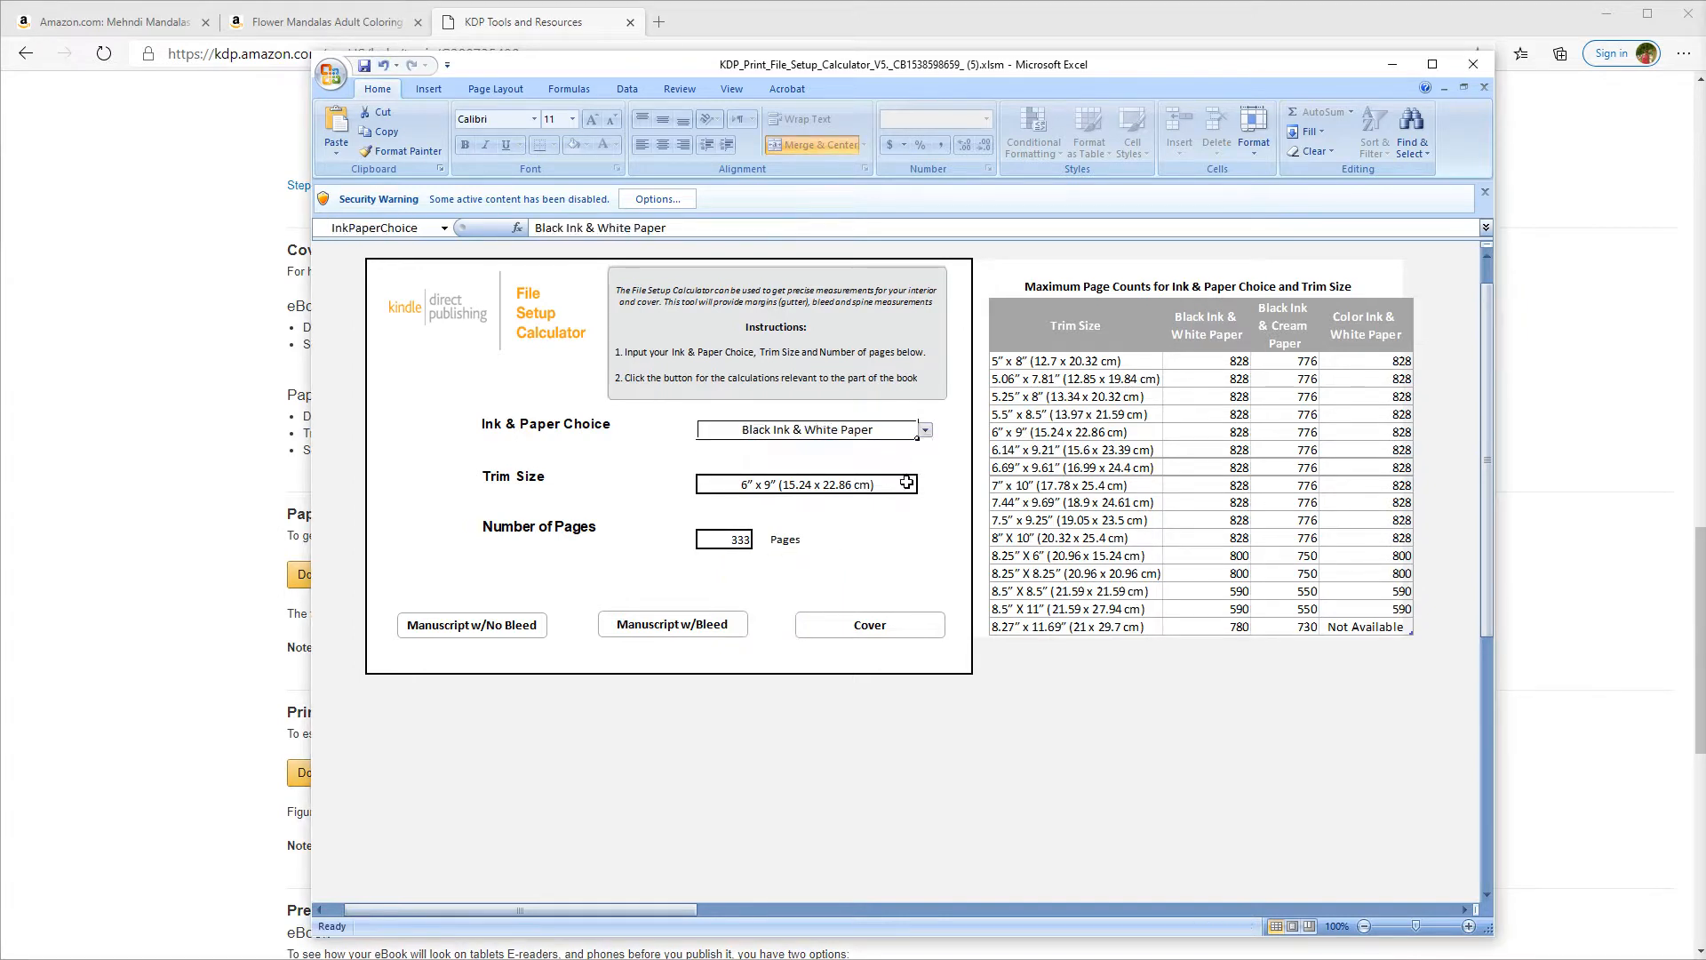
{"action": "left_click", "coordinate": [905, 485]}
{"action": "left_click", "coordinate": [925, 486]}
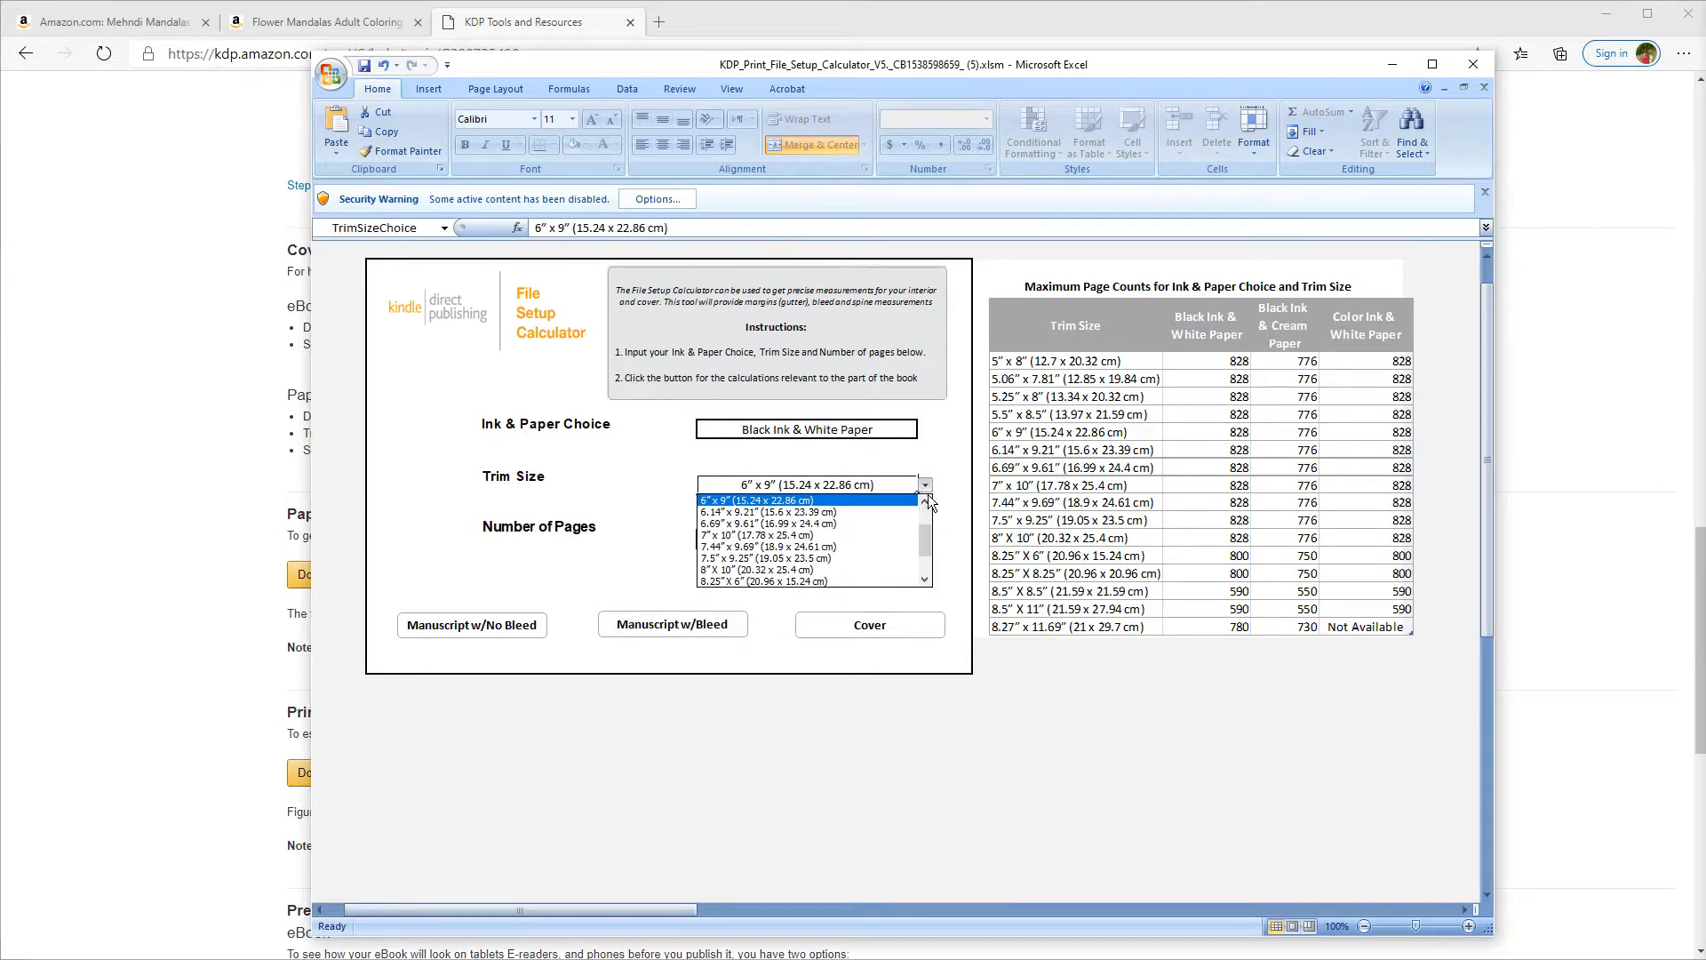
{"action": "left_click_drag", "start_coordinate": [926, 531], "coordinate": [928, 553]}
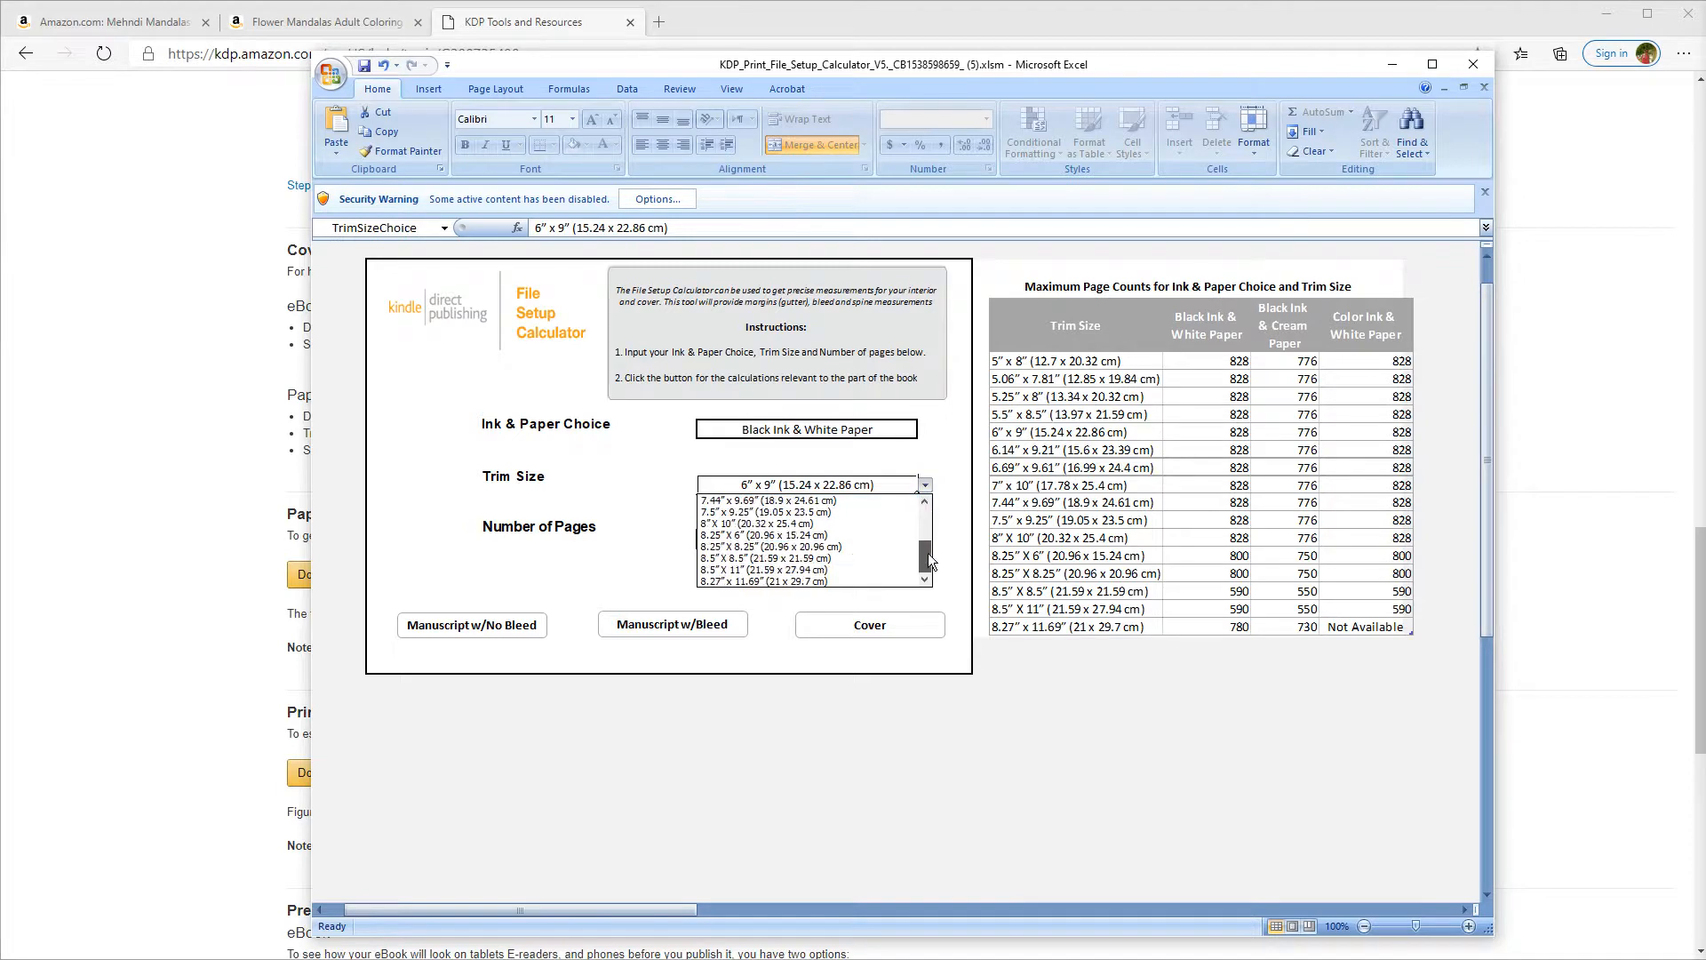
{"action": "left_click", "coordinate": [807, 573]}
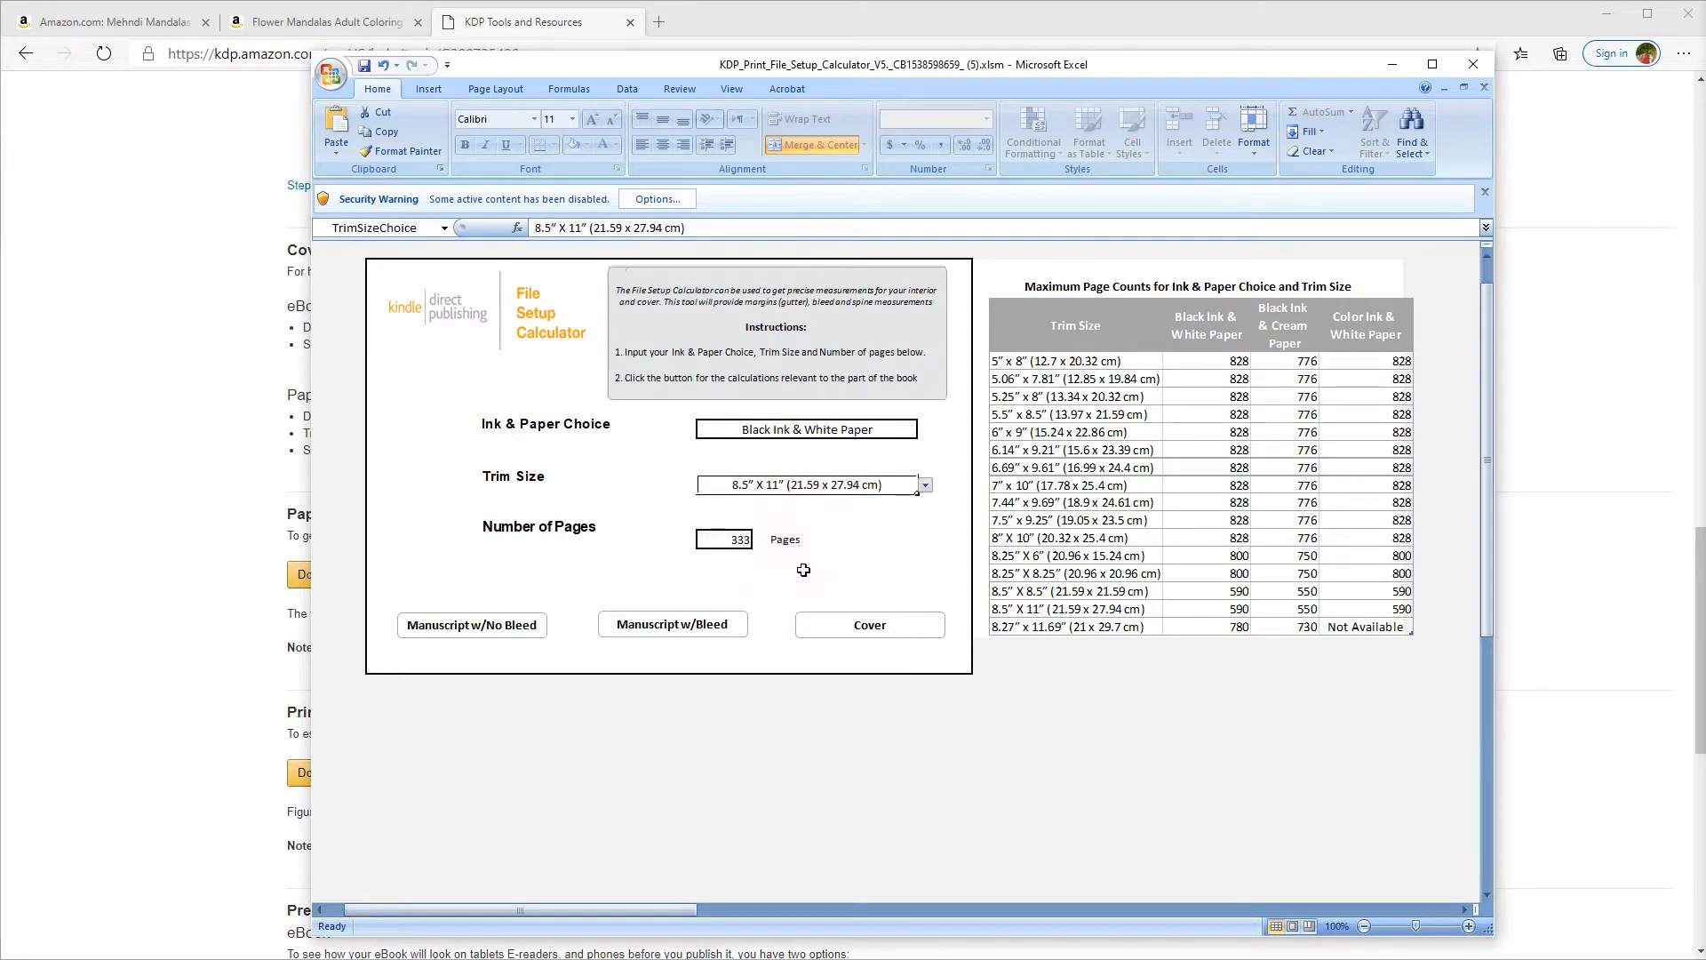
Set the number of pages to 108 in the file setup calculator.
{"action": "left_click", "coordinate": [741, 539]}
{"action": "double_click", "coordinate": [743, 540]}
{"action": "double_click", "coordinate": [744, 539]}
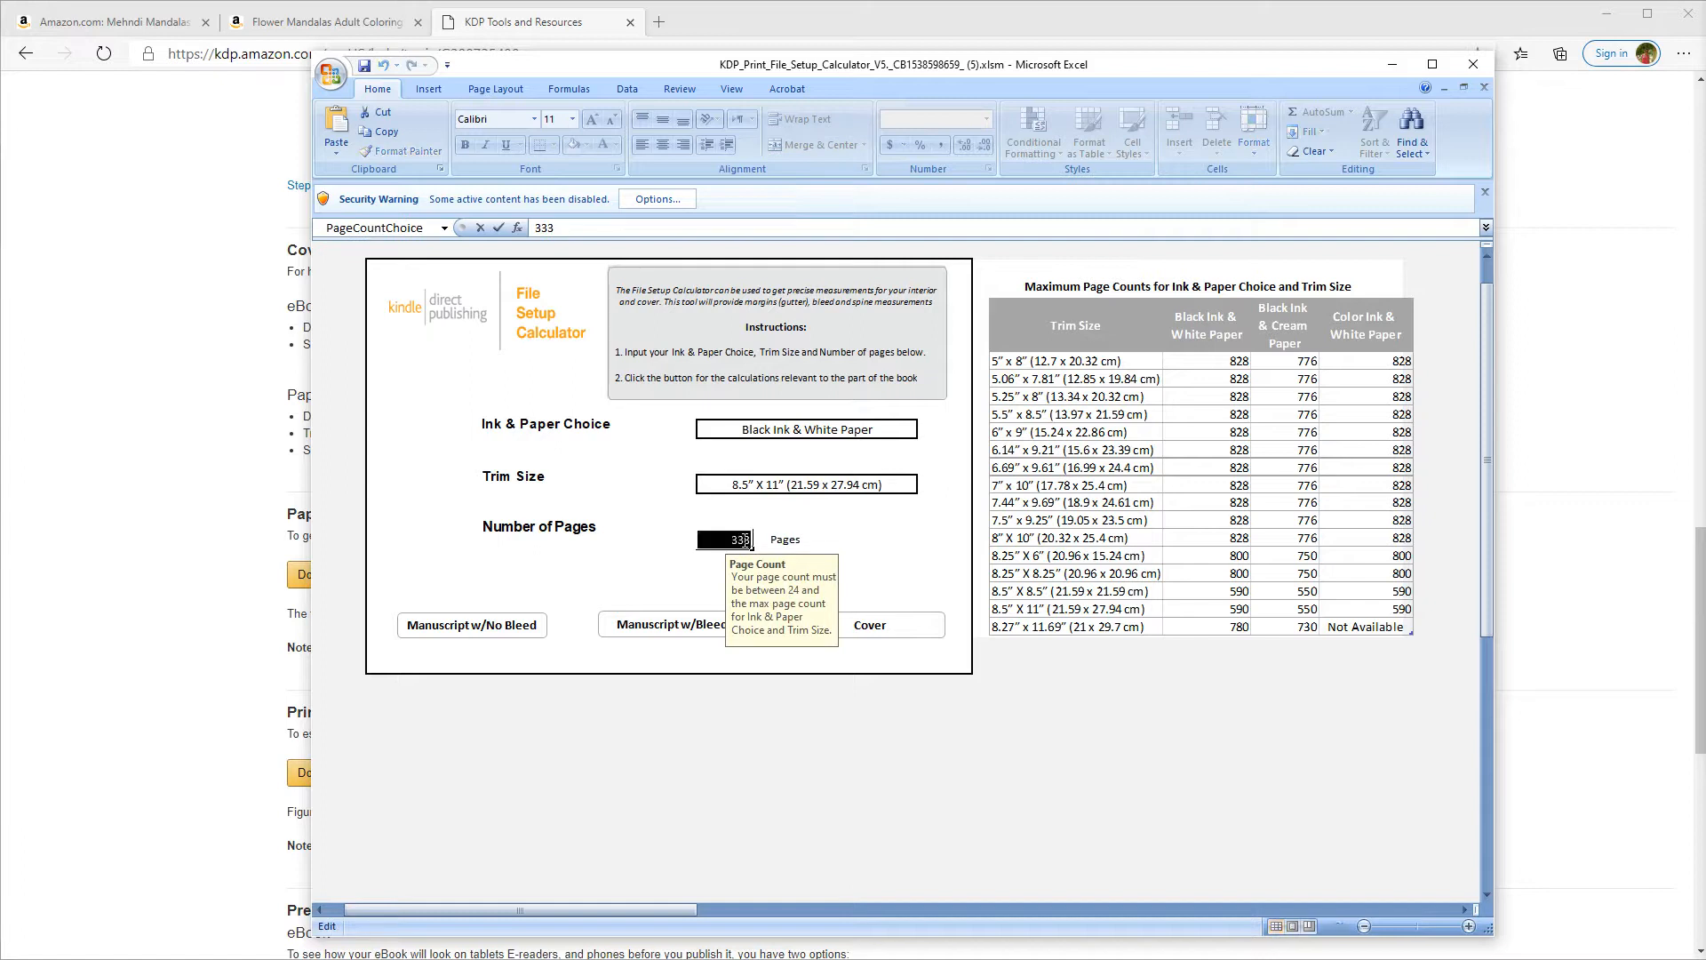
{"action": "type", "text": "108"}
{"action": "key", "text": "Return"}
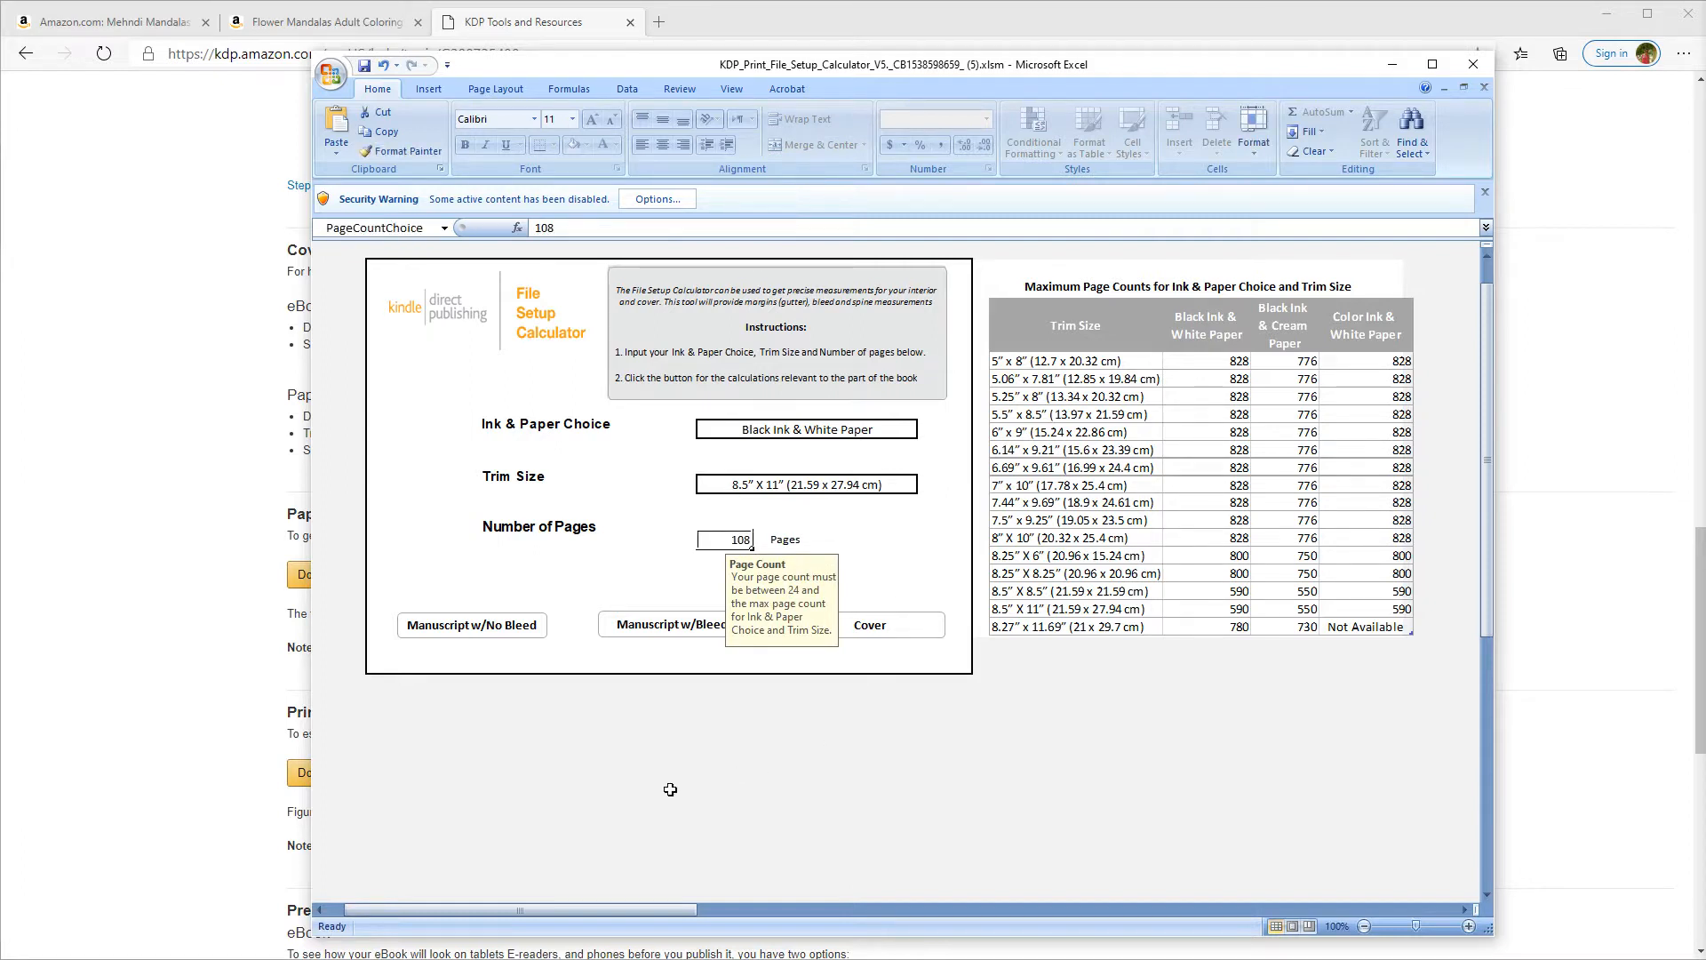
Examine the manuscript measurements without bleed and with bleed, and minimize the calculator.
{"action": "left_click", "coordinate": [460, 624]}
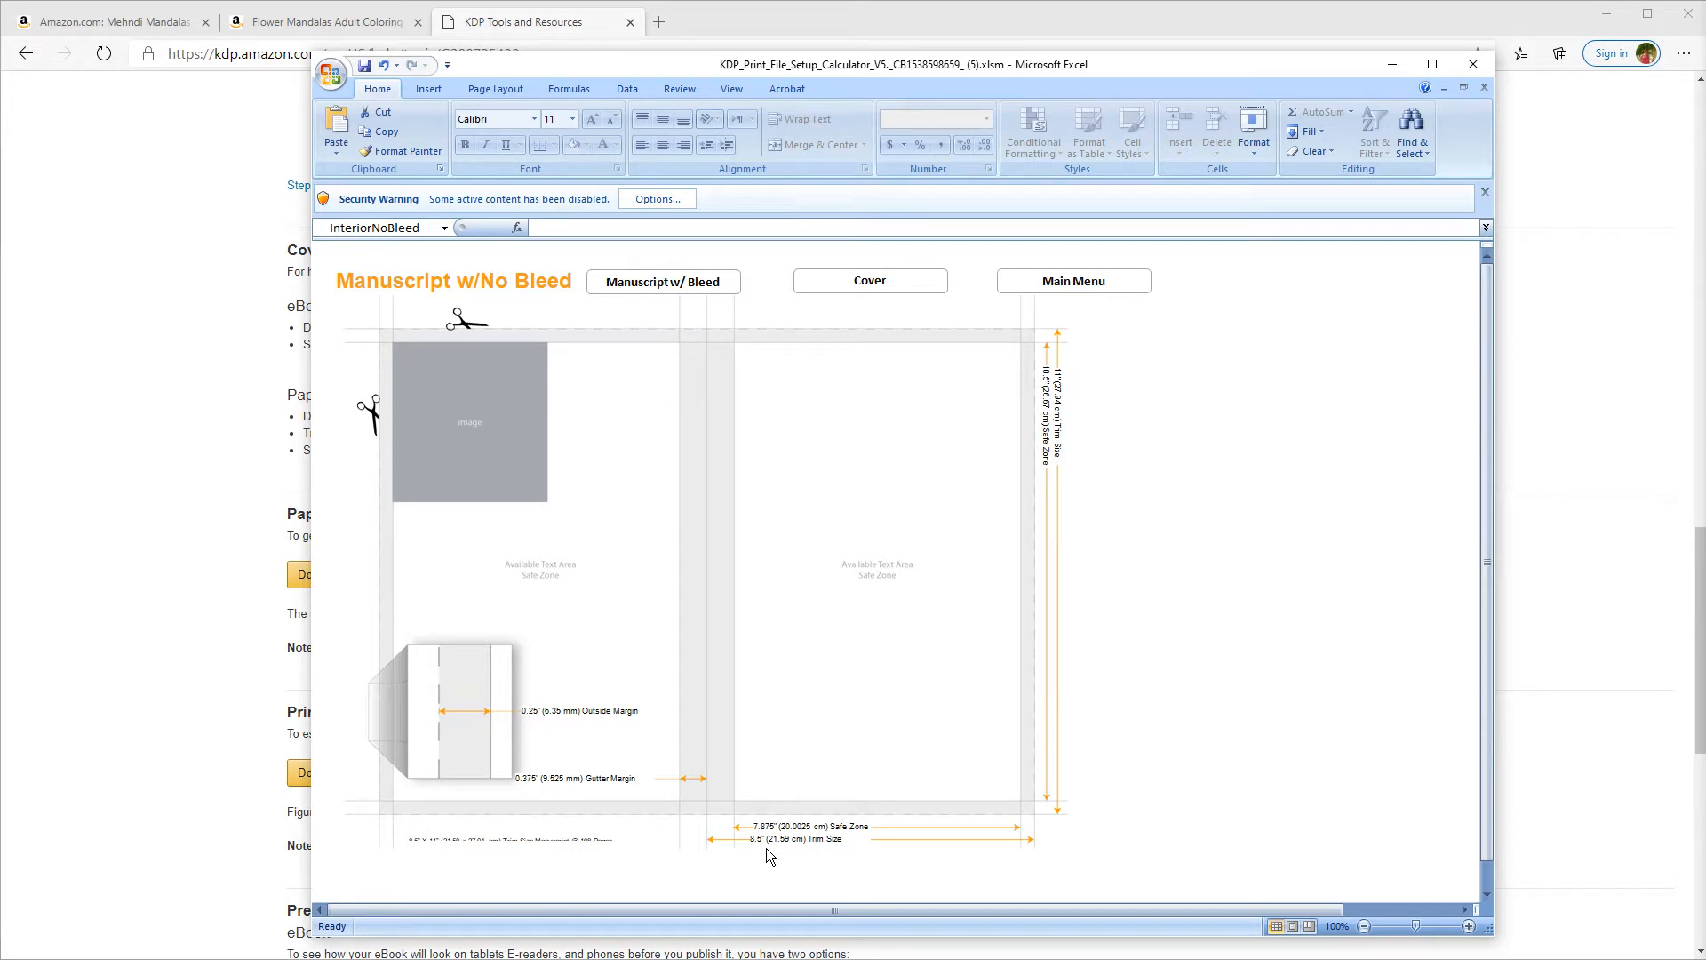
{"action": "left_click", "coordinate": [689, 284]}
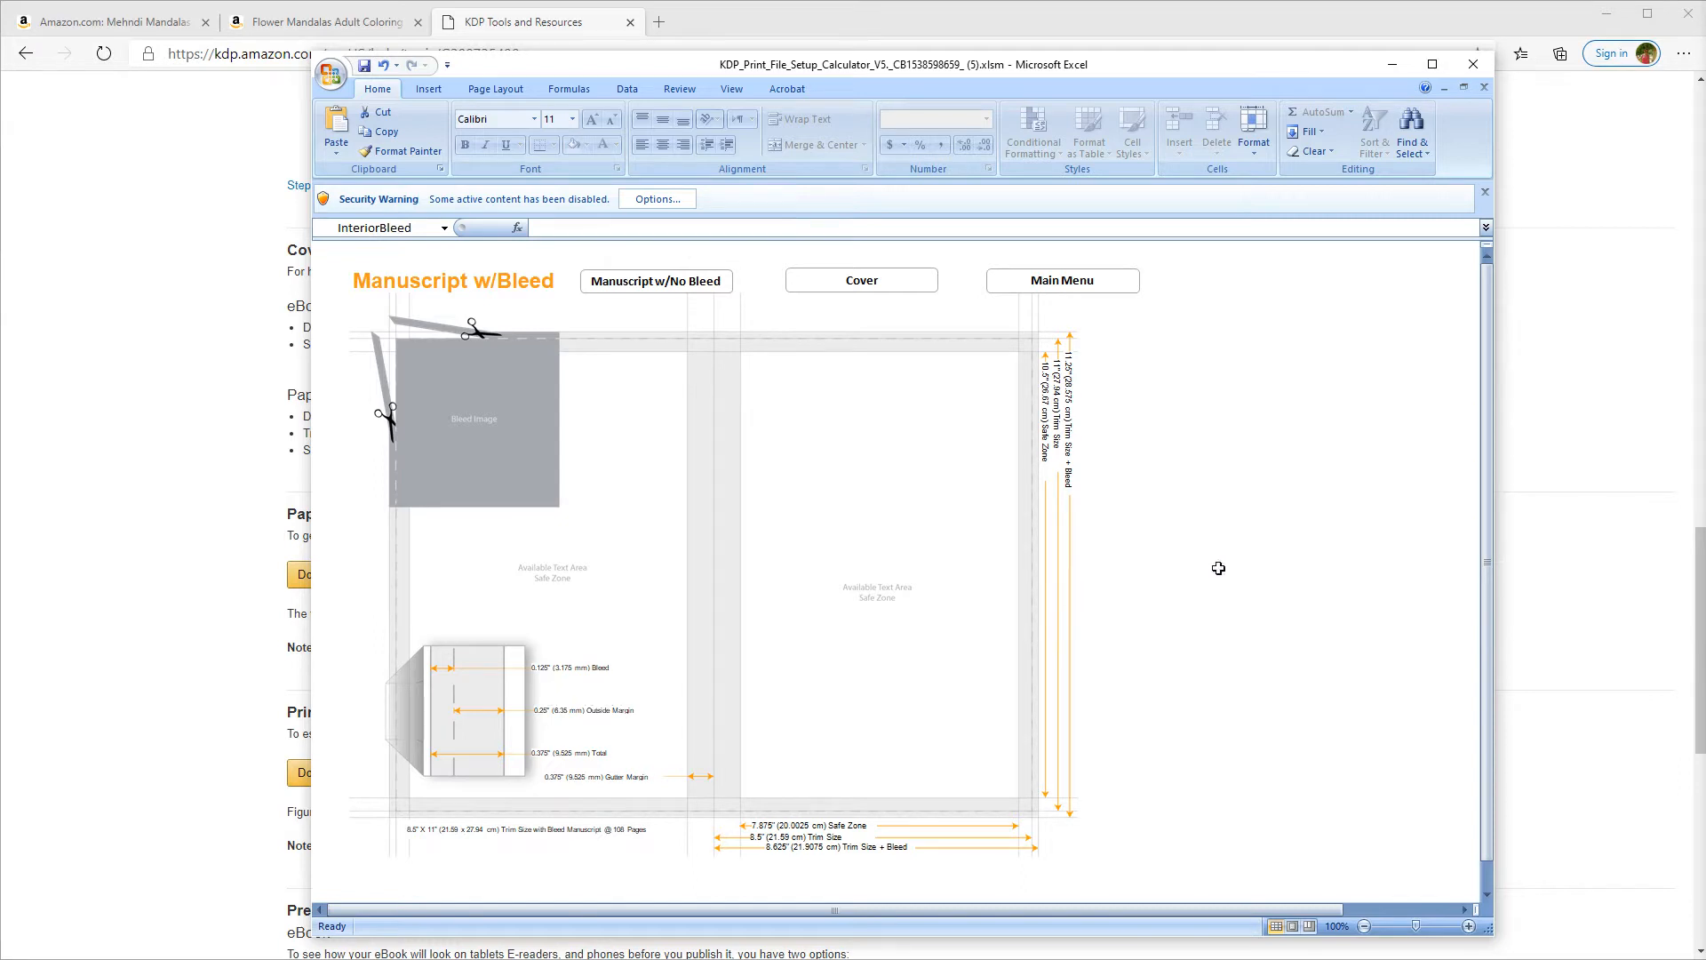
{"action": "left_click", "coordinate": [1404, 67]}
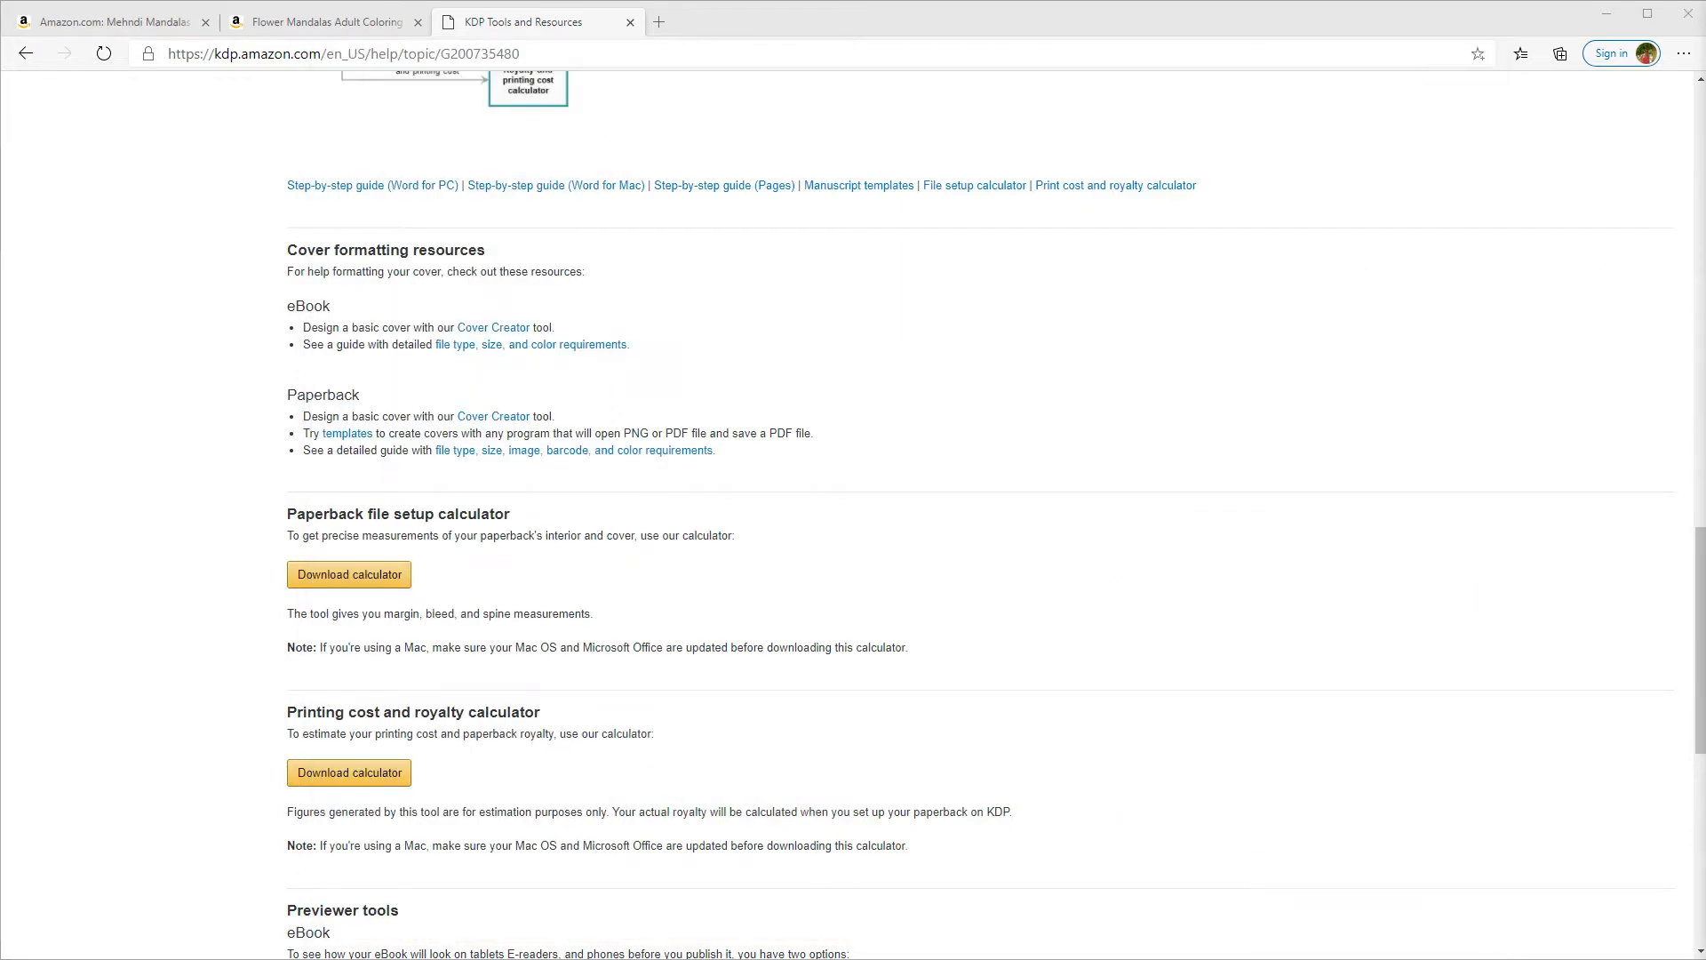
Switch to Photoshop and create a new white RGB document 8.625 inches wide and 11.25 inches high at 300 pixels/inch.
{"action": "key", "text": "alt+Tab"}
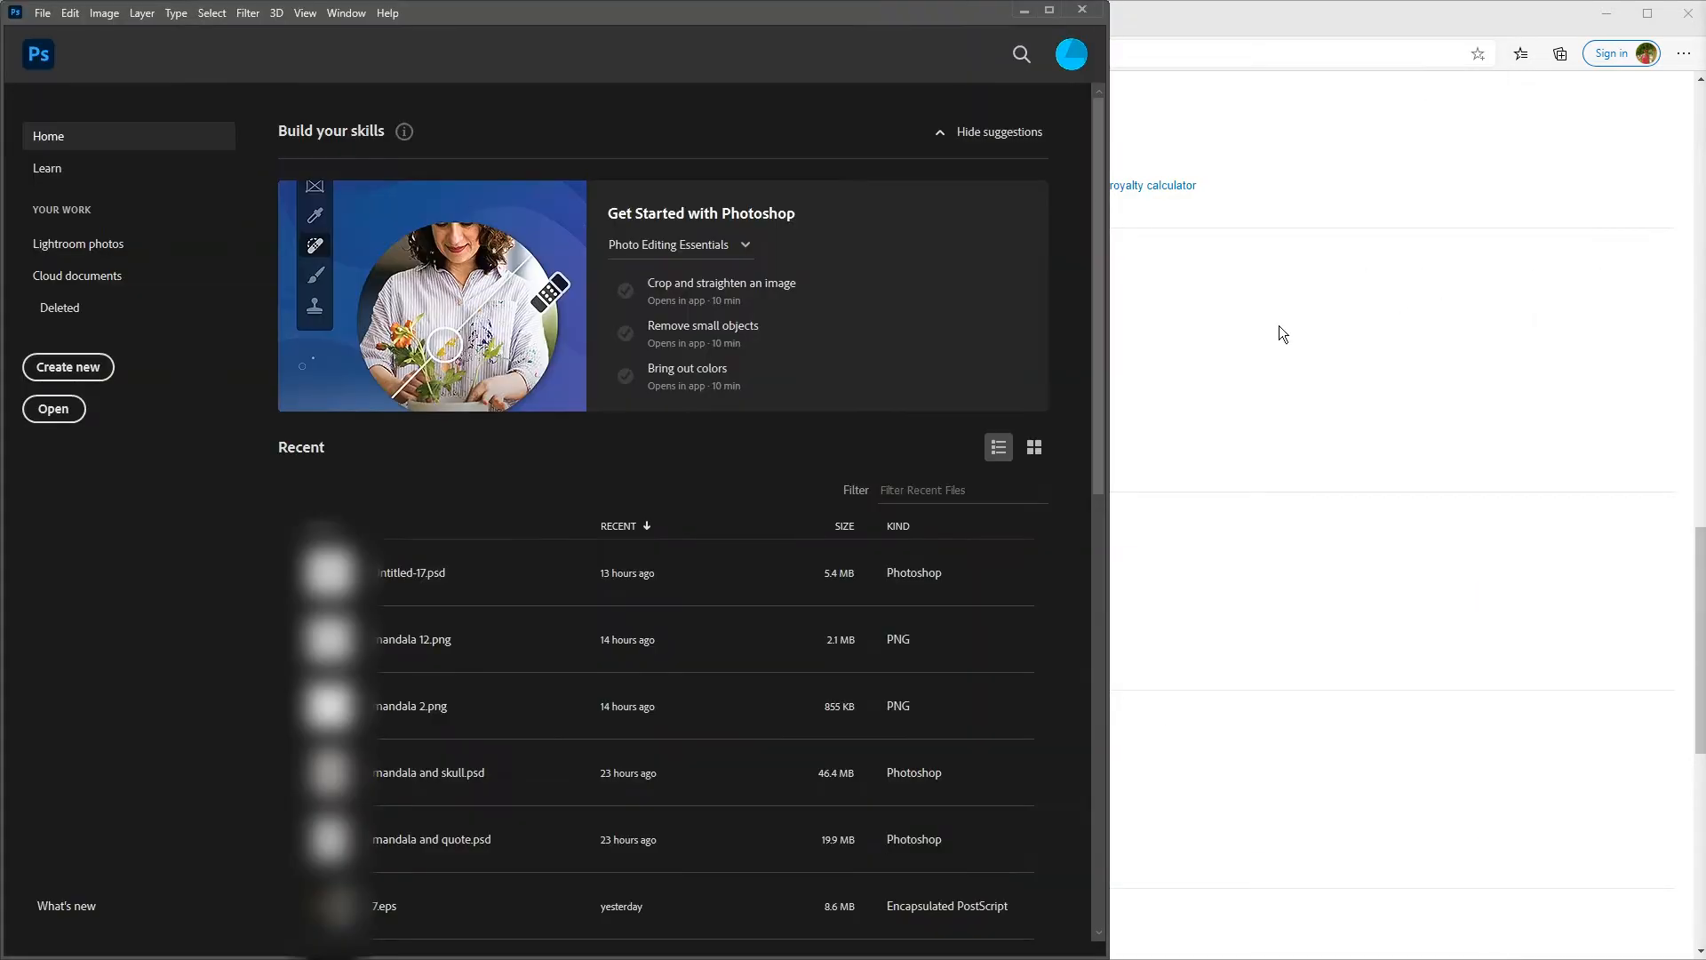
{"action": "left_click_drag", "start_coordinate": [1107, 360], "coordinate": [1701, 392]}
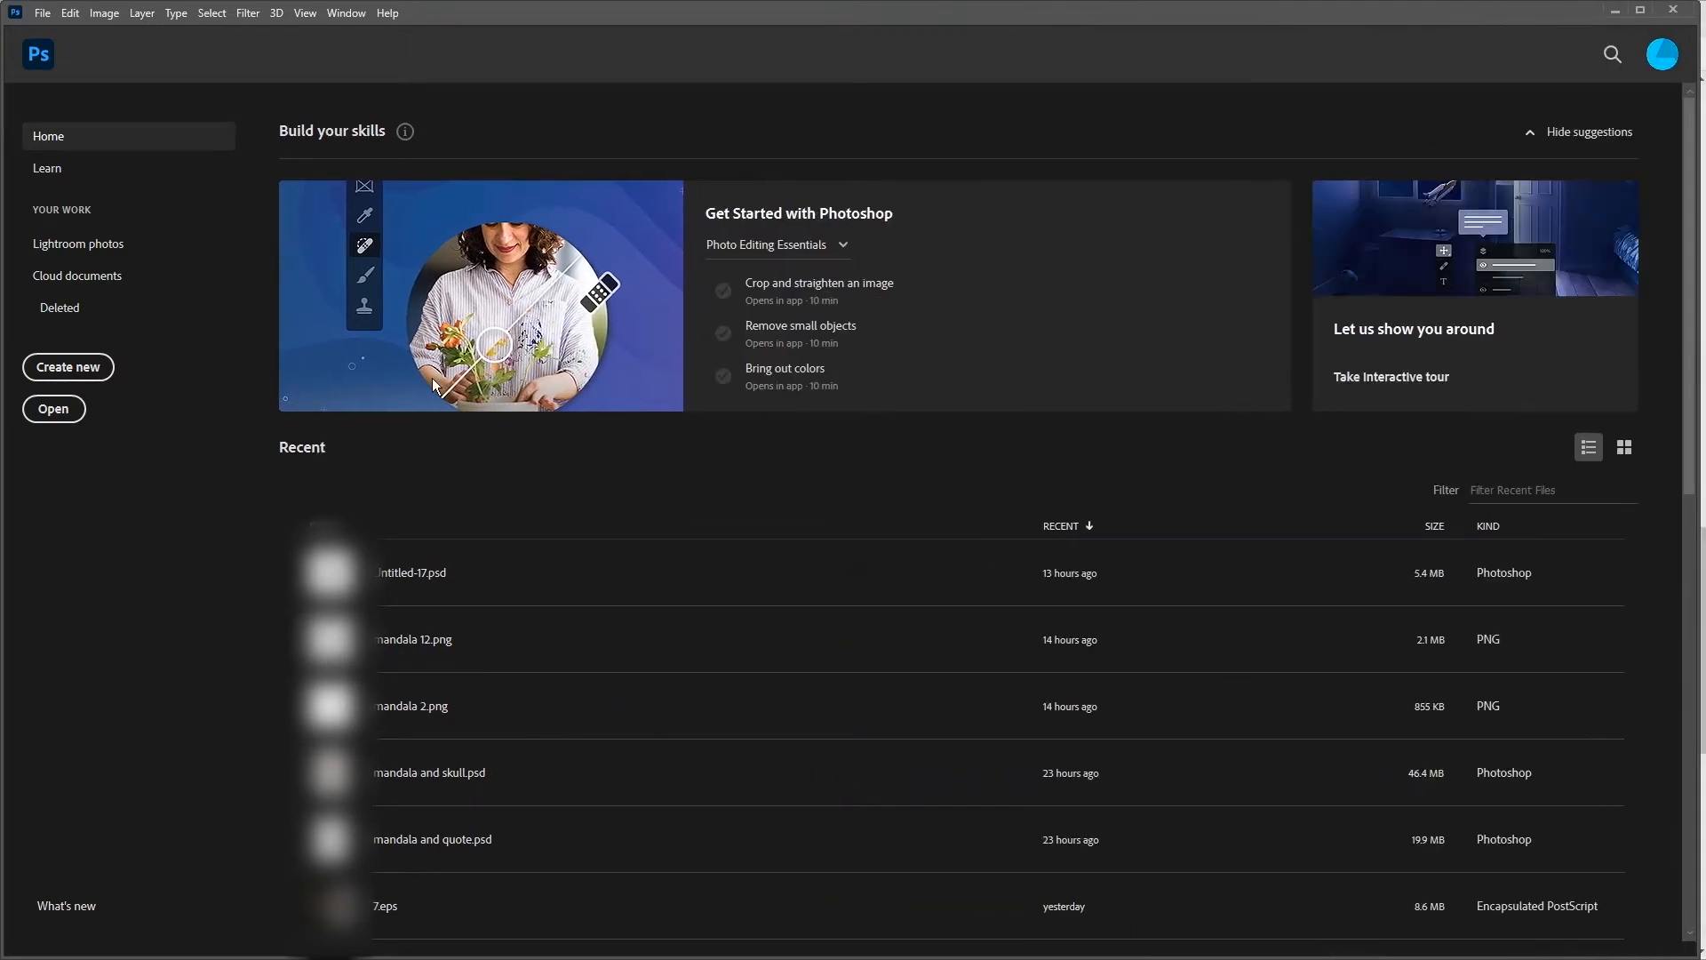
{"action": "left_click", "coordinate": [68, 369]}
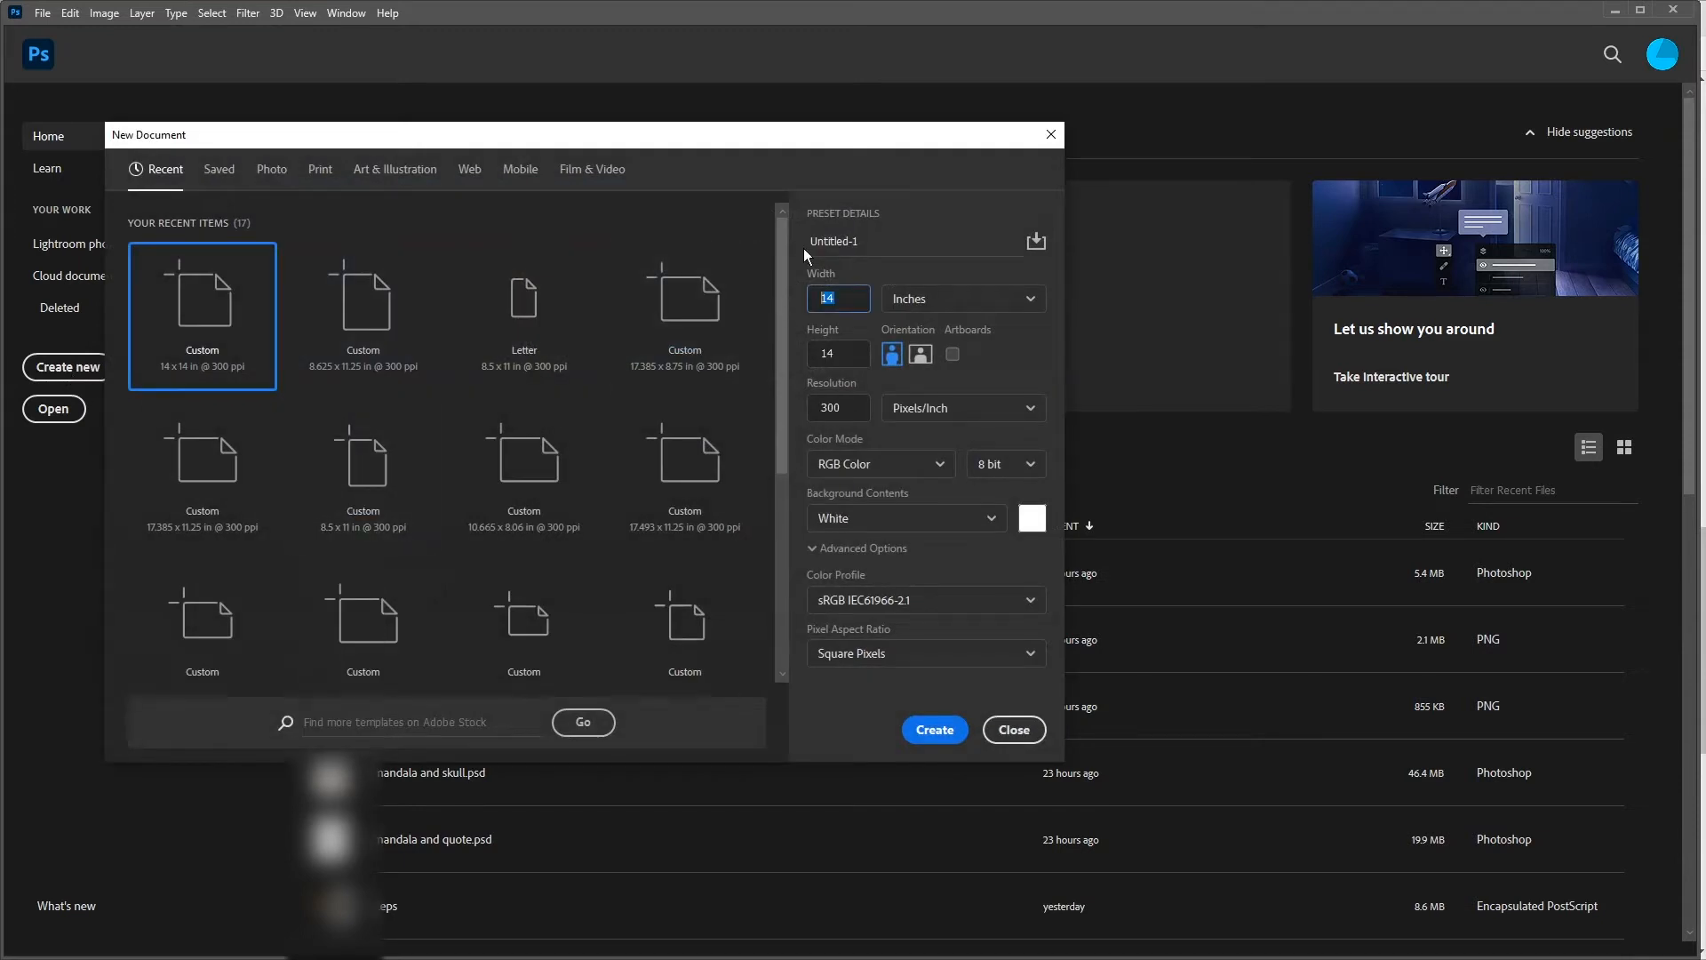
{"action": "type", "text": "8.6"}
{"action": "key", "text": "Tab"}
{"action": "key", "text": "Tab"}
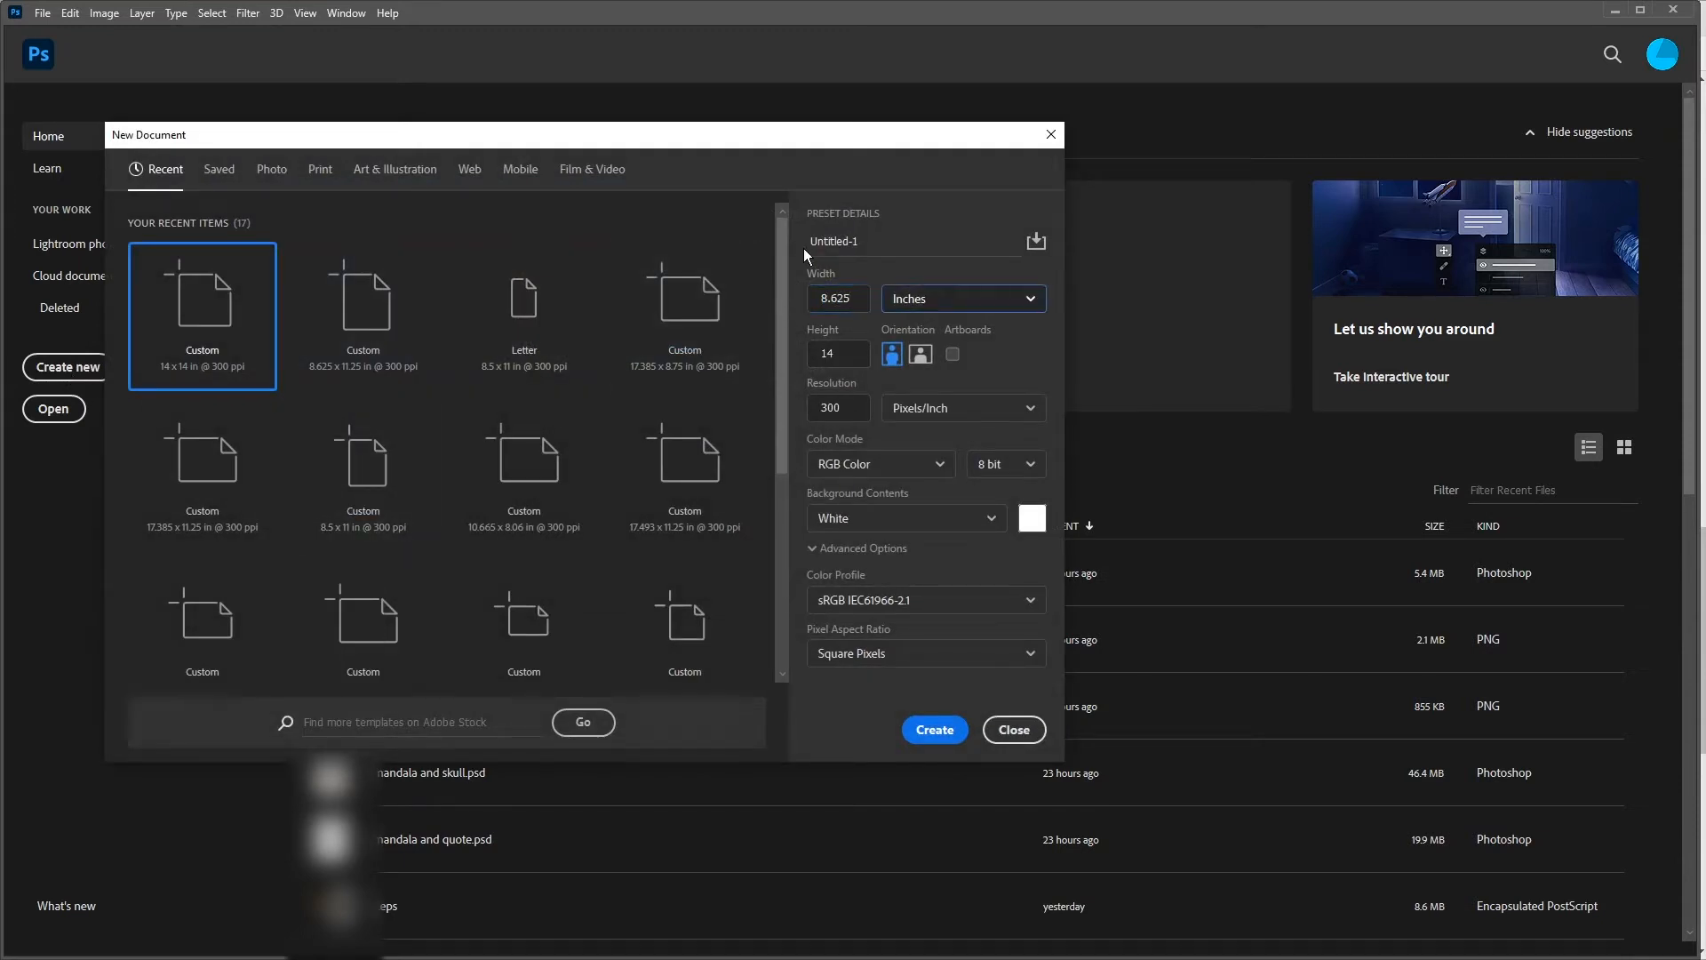
{"action": "type", "text": "11.25"}
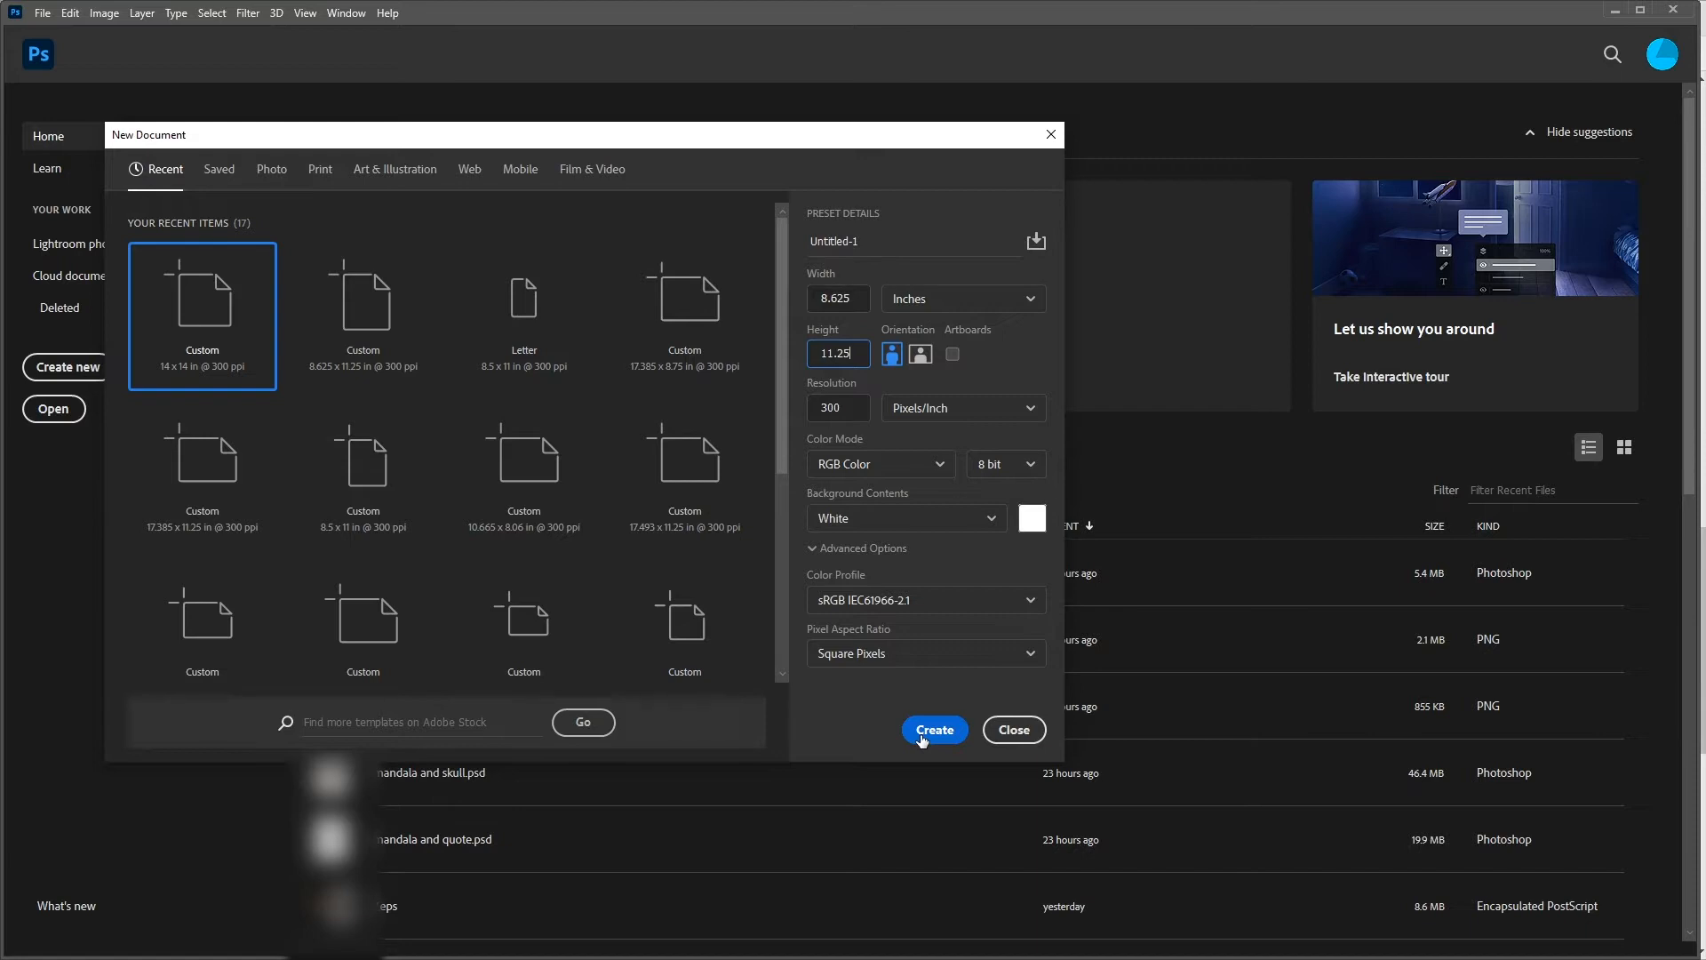
{"action": "left_click", "coordinate": [921, 740]}
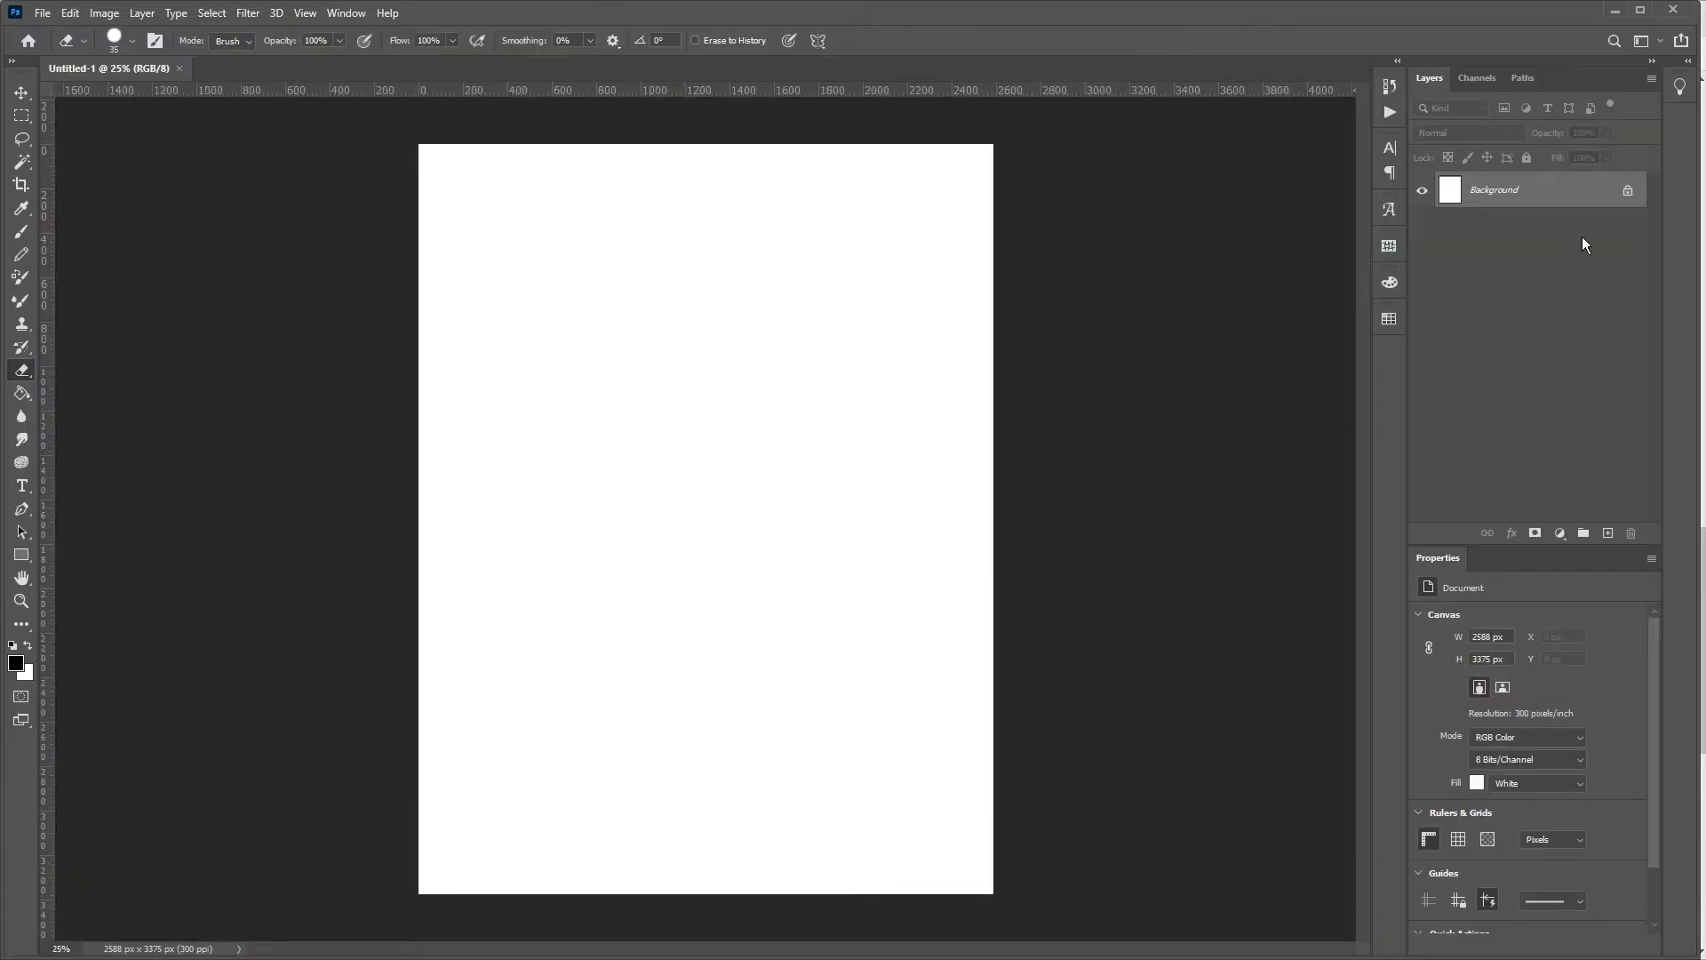
Unlock the Background layer of the new document and activate the Move tool.
{"action": "left_click", "coordinate": [1627, 190]}
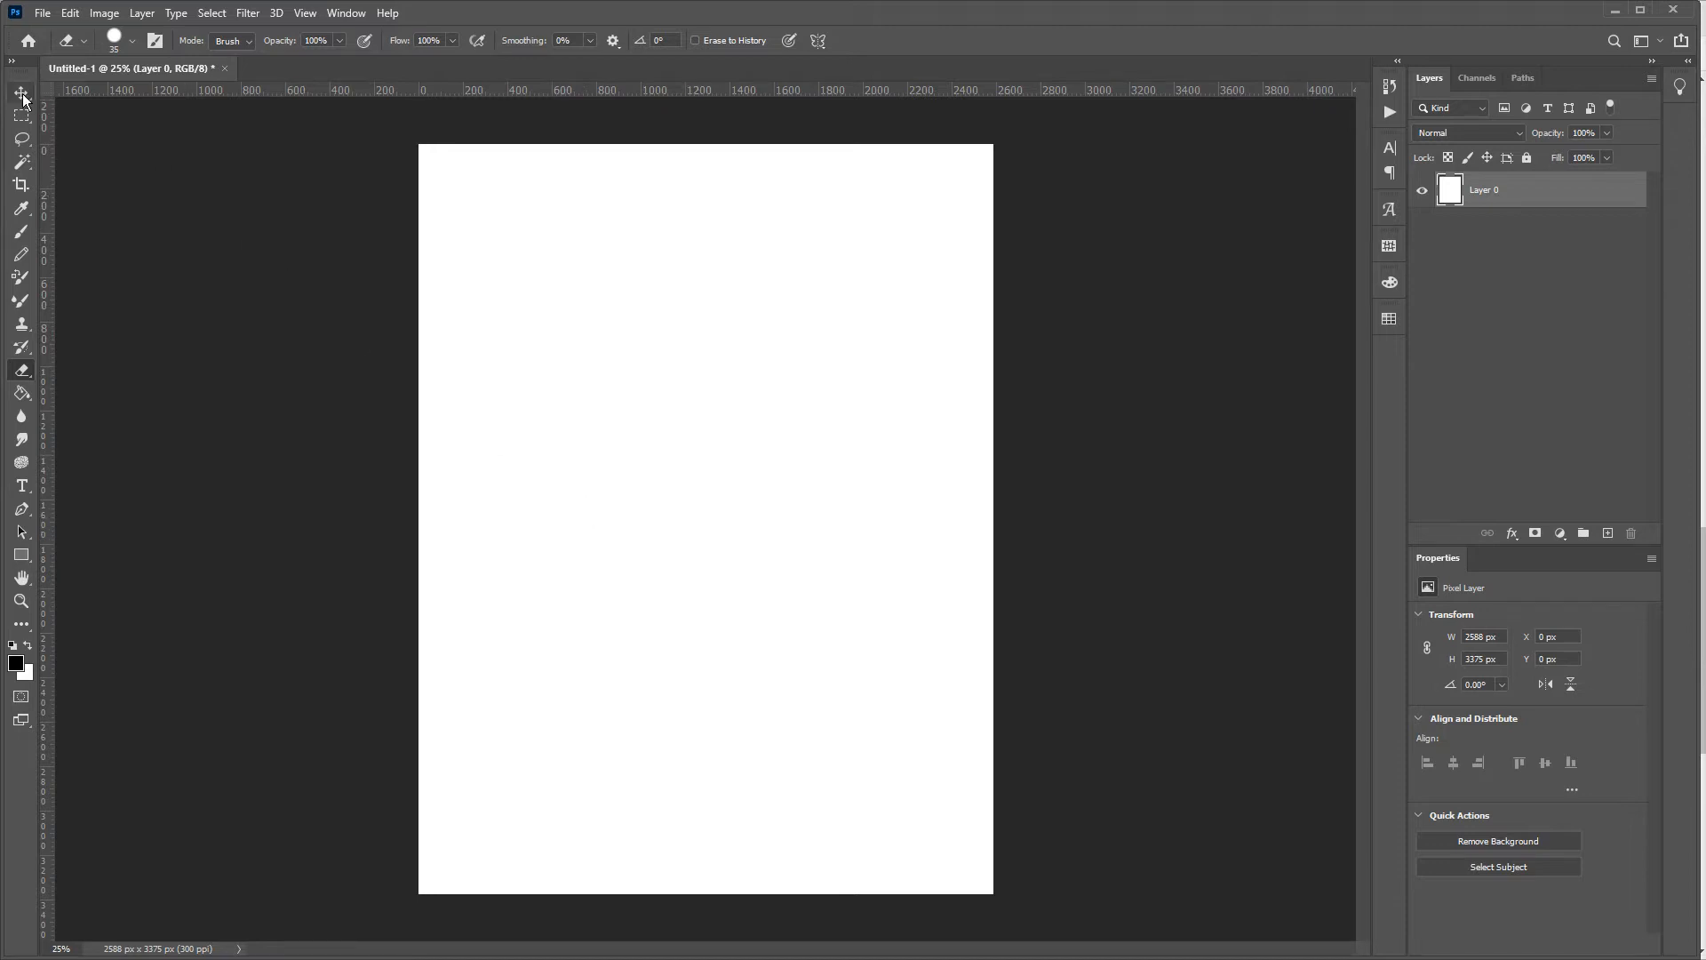
{"action": "key", "text": "v"}
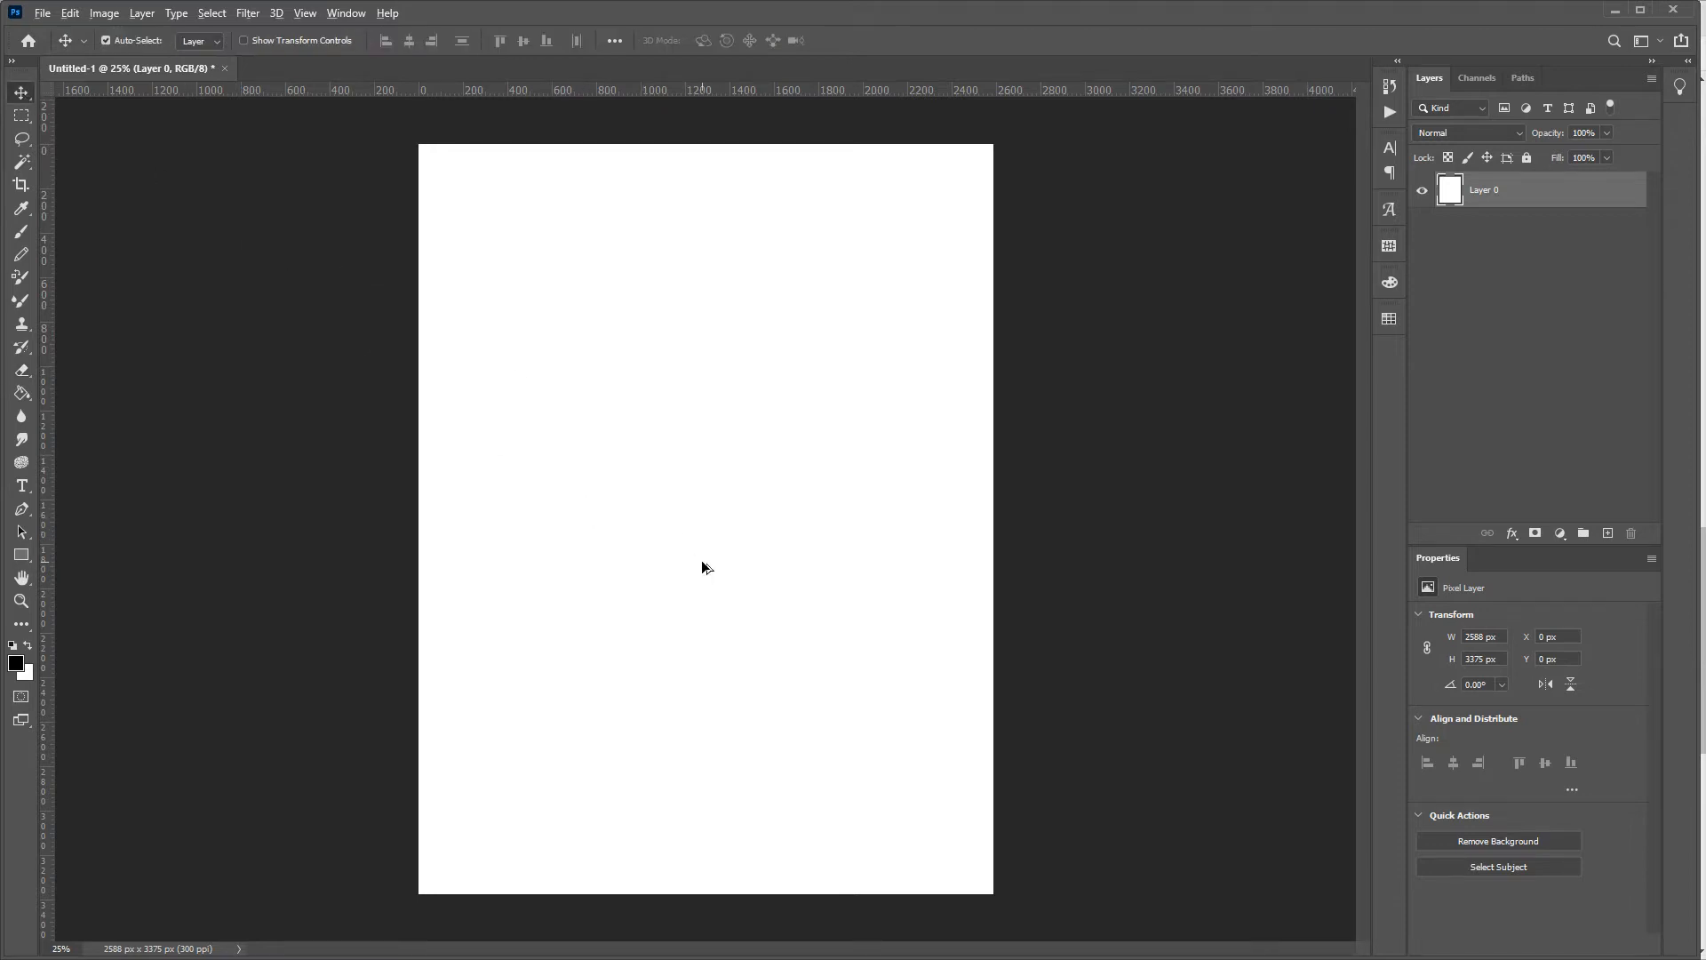
{"action": "key", "text": "alt+BackSpace"}
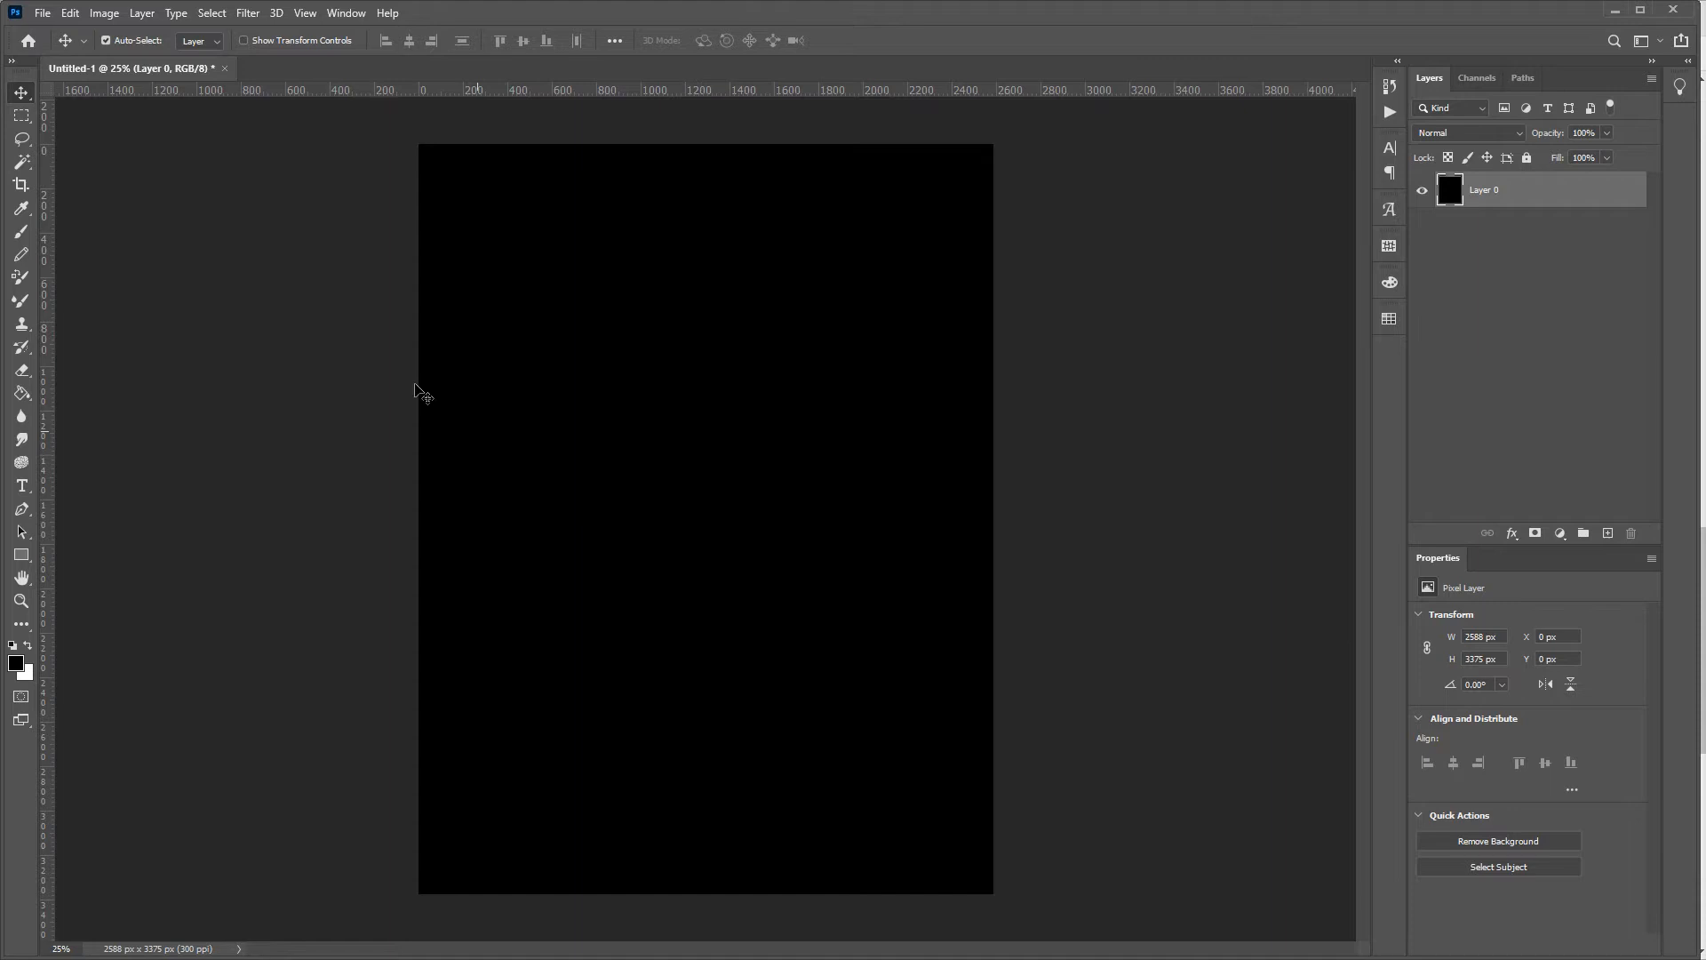
{"action": "left_click", "coordinate": [69, 14]}
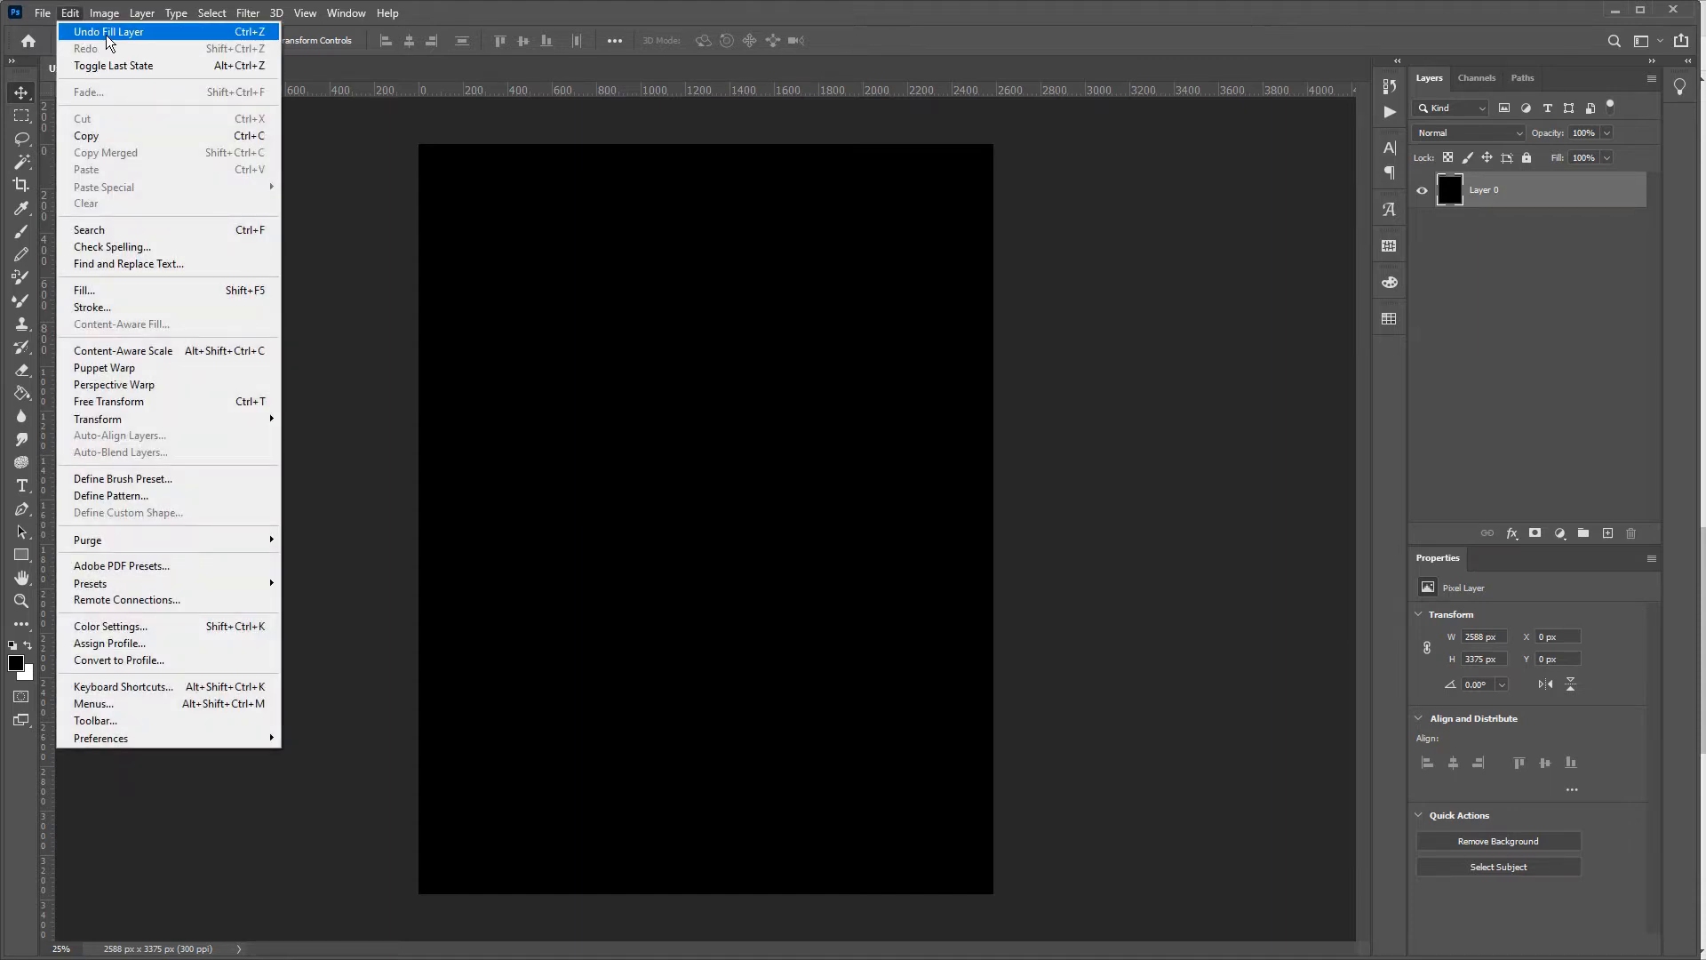
{"action": "left_click", "coordinate": [105, 33]}
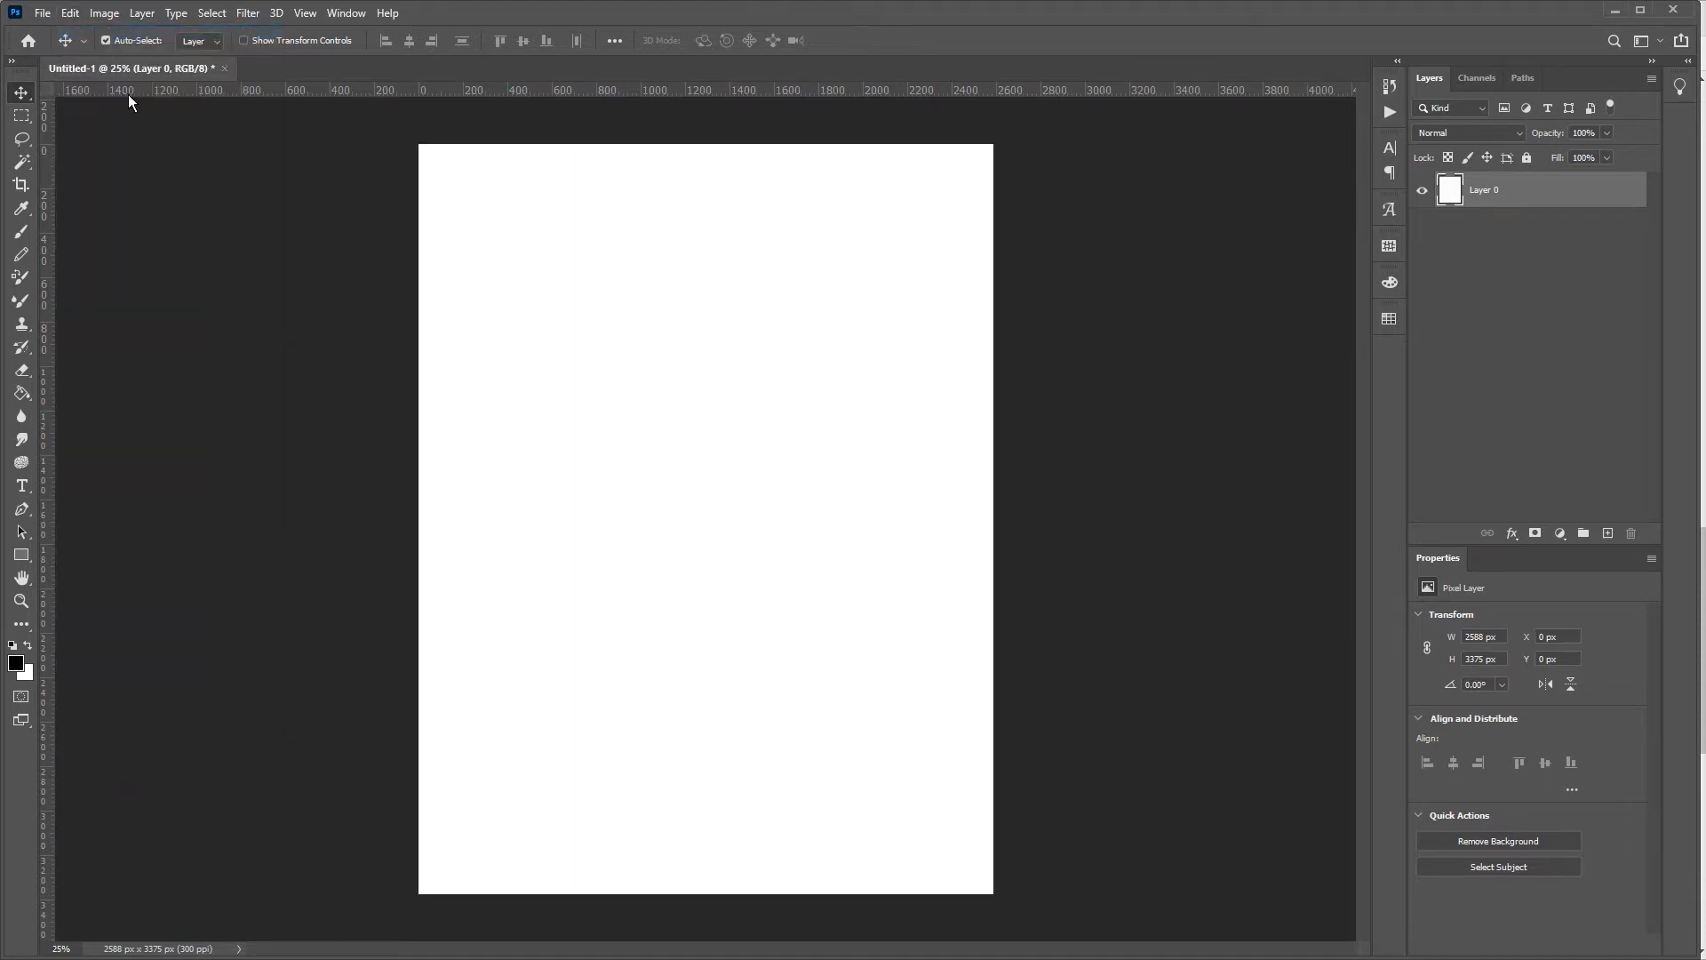
Fill the unlocked white layer with the black foreground colour using the Paint Bucket tool.
{"action": "left_click", "coordinate": [26, 397]}
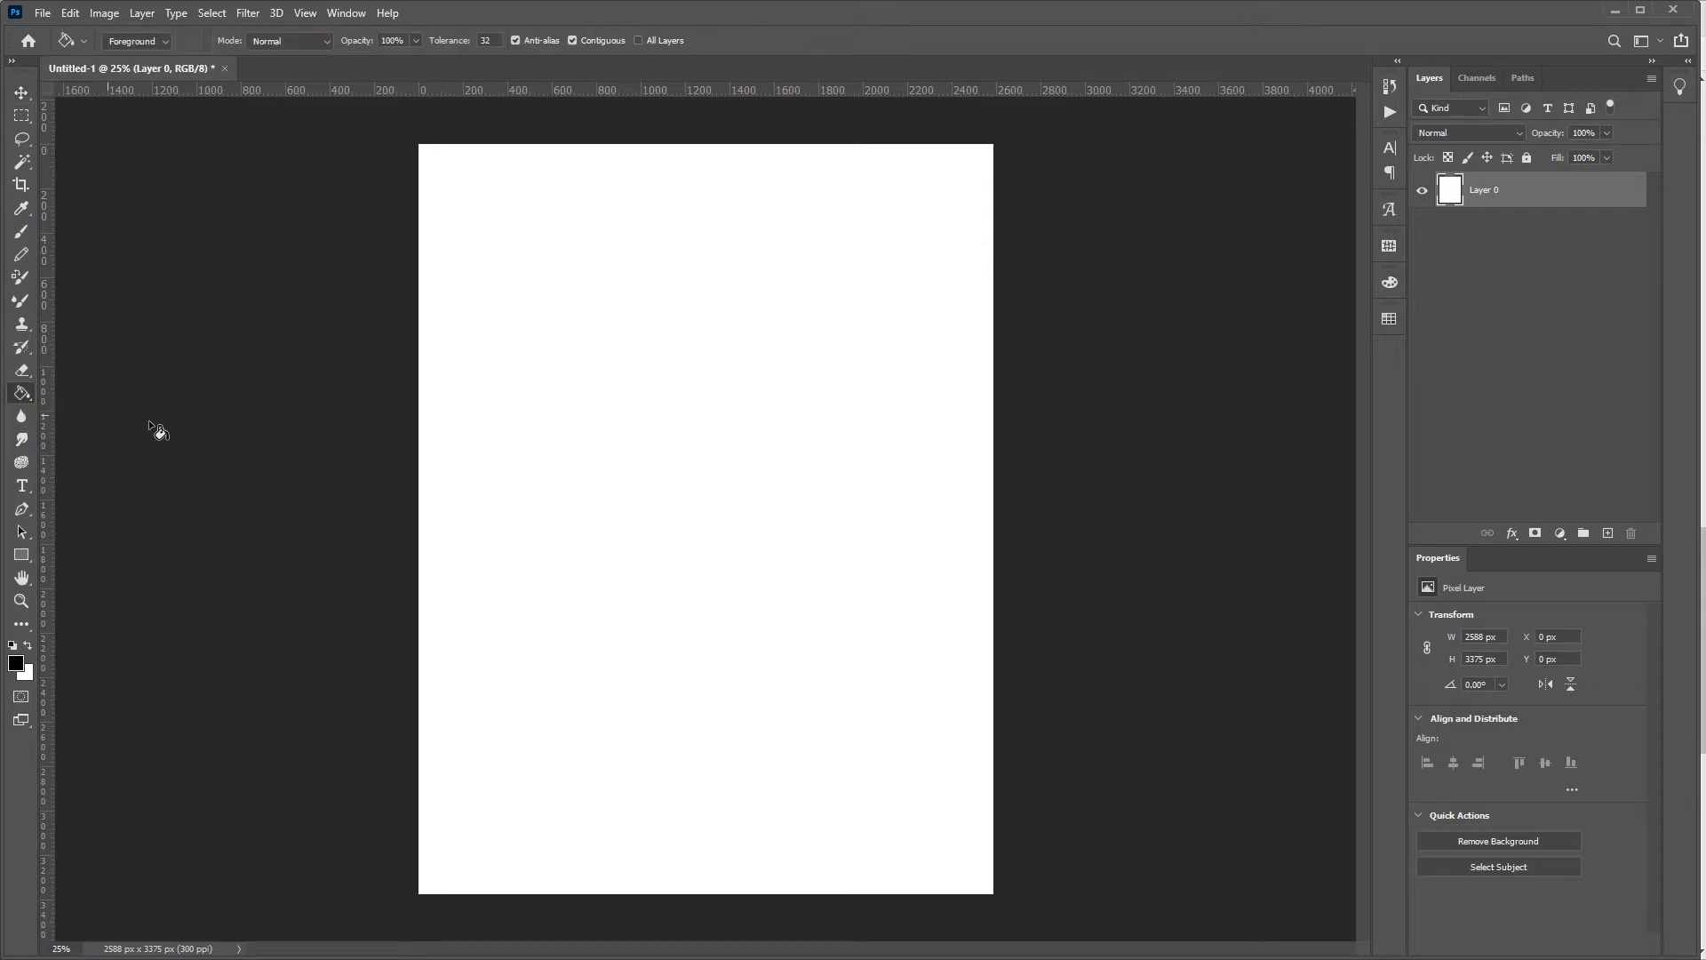
{"action": "left_click", "coordinate": [628, 411]}
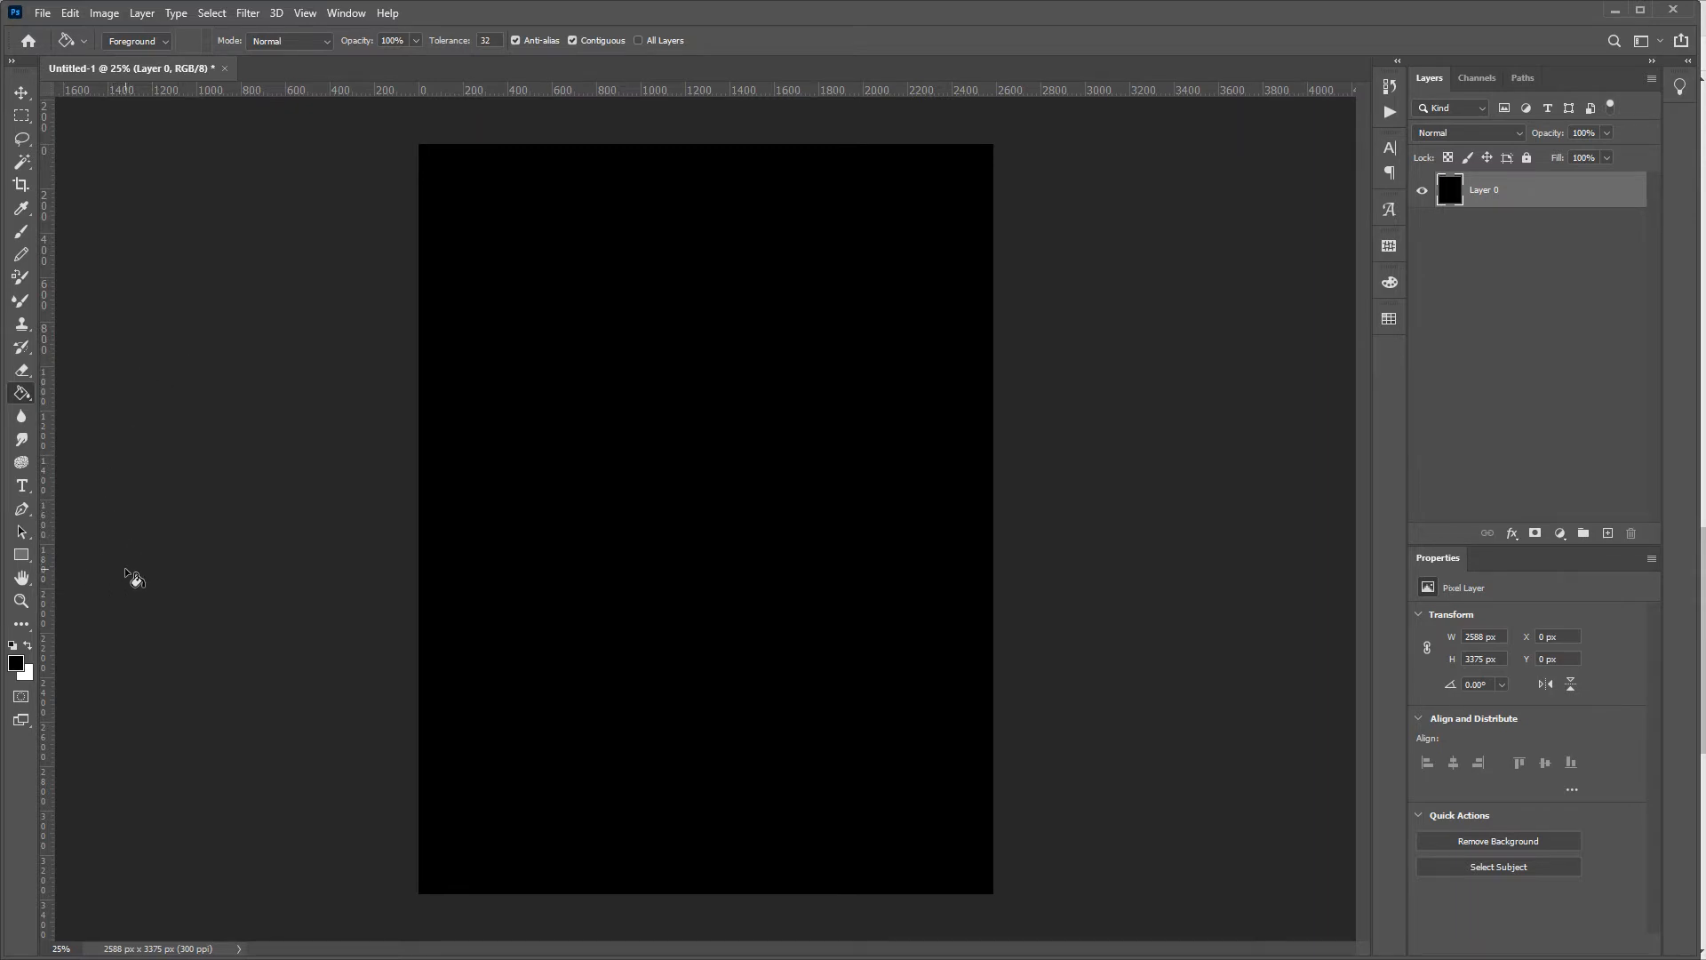
Create a rectangle shape 8.625 in wide and 0.375 in high with the Rectangle tool.
{"action": "left_click", "coordinate": [20, 560]}
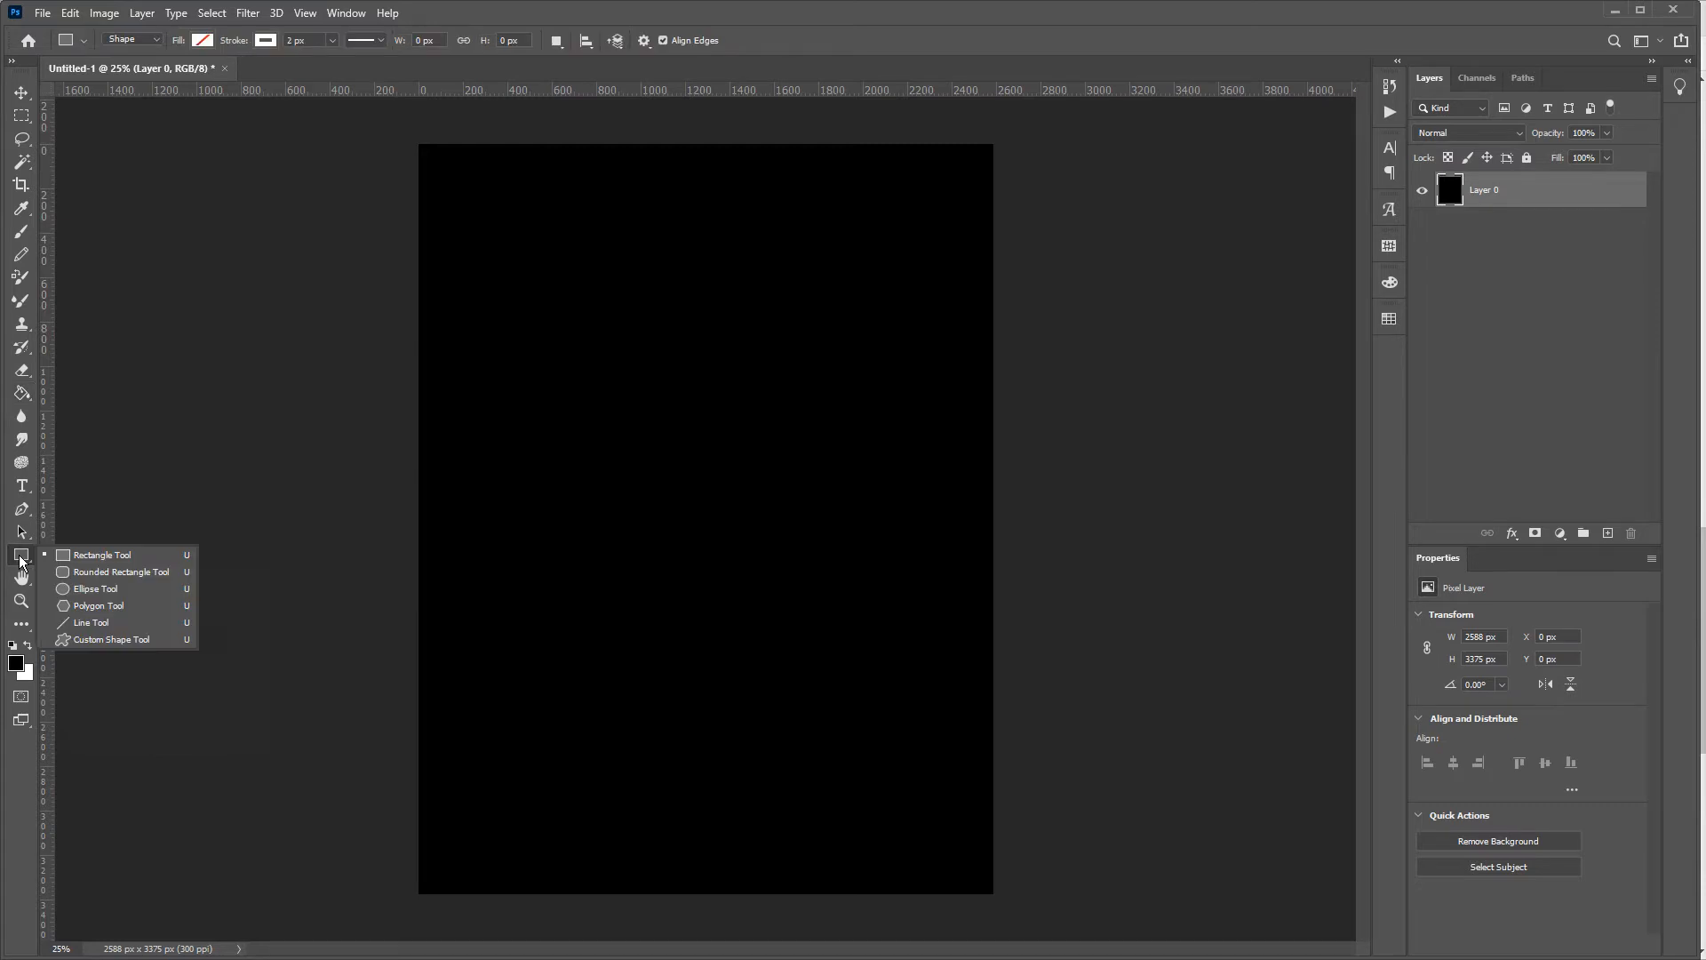
{"action": "left_click", "coordinate": [101, 558]}
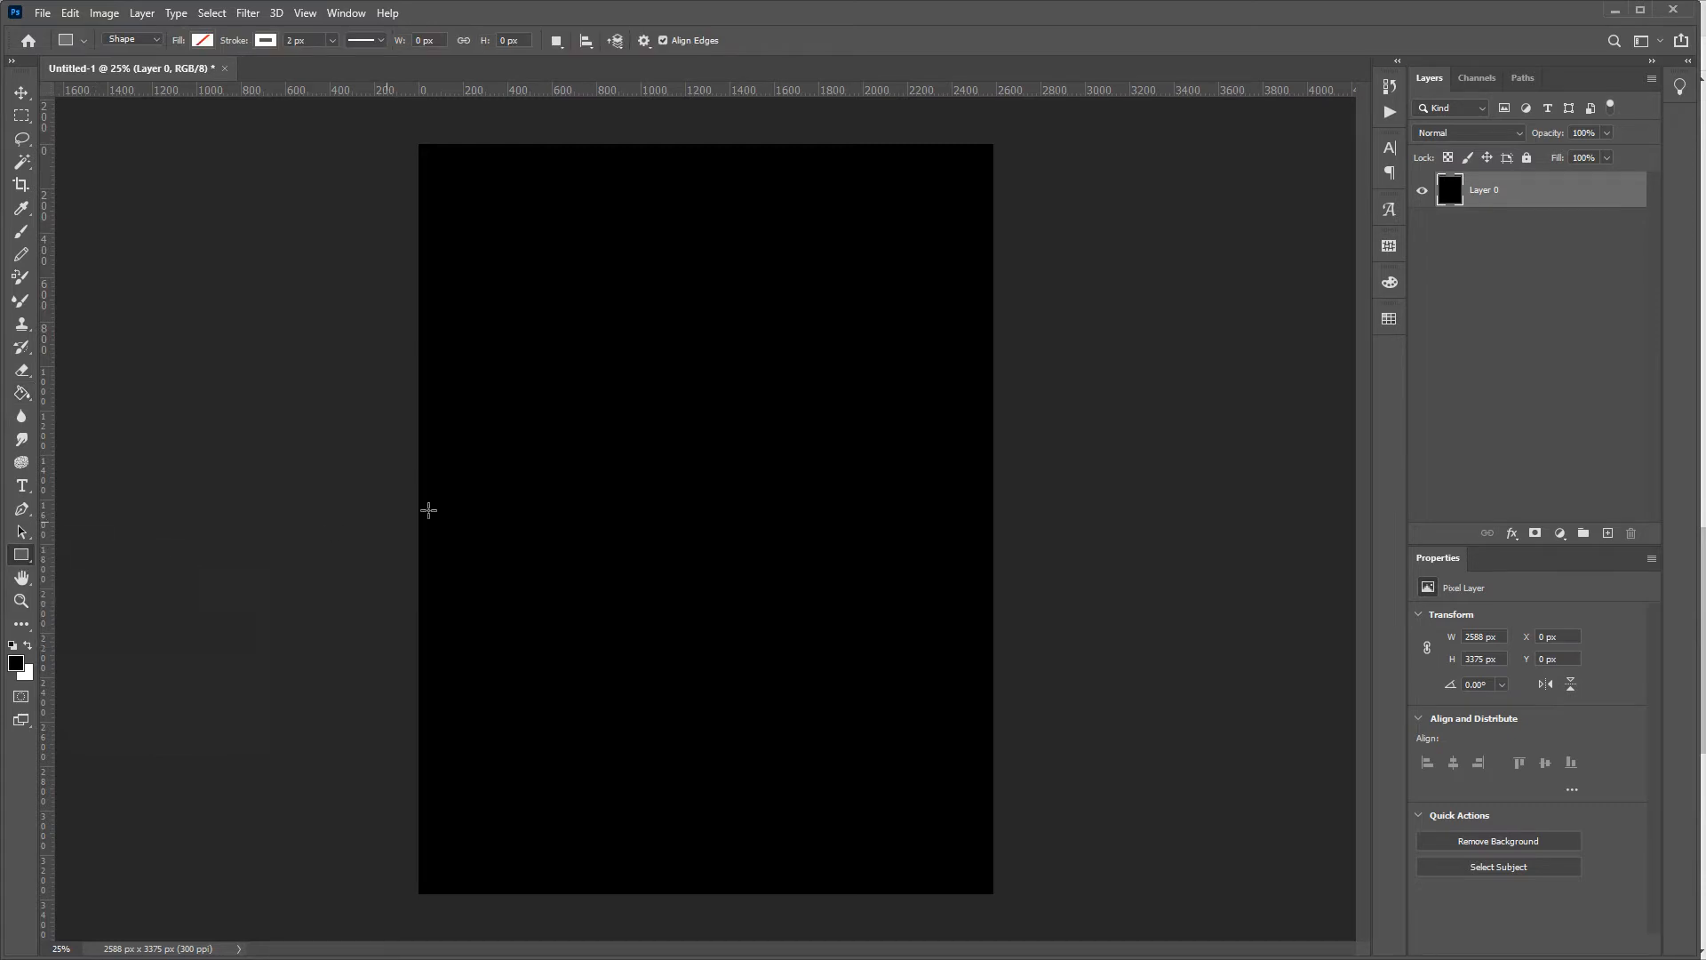
{"action": "left_click", "coordinate": [690, 422]}
{"action": "type", "text": "8."}
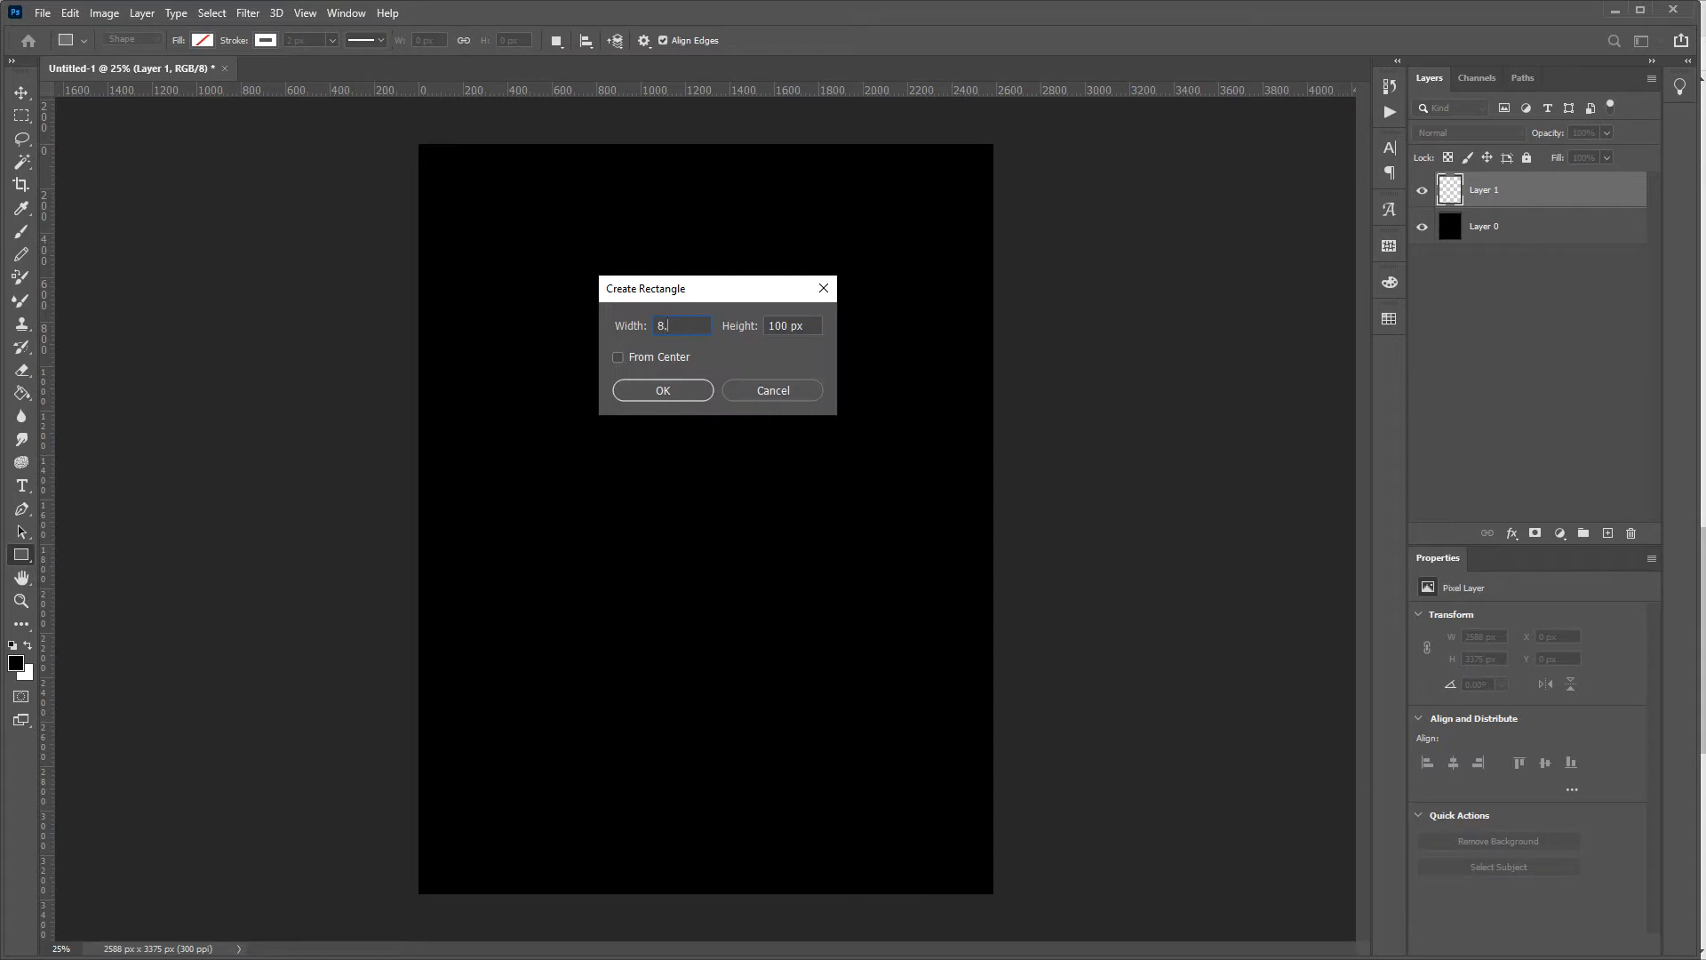
{"action": "type", "text": "625 in"}
{"action": "key", "text": "Tab"}
{"action": "type", "text": "0.375 in"}
{"action": "key", "text": "Return"}
{"action": "left_click", "coordinate": [620, 391]}
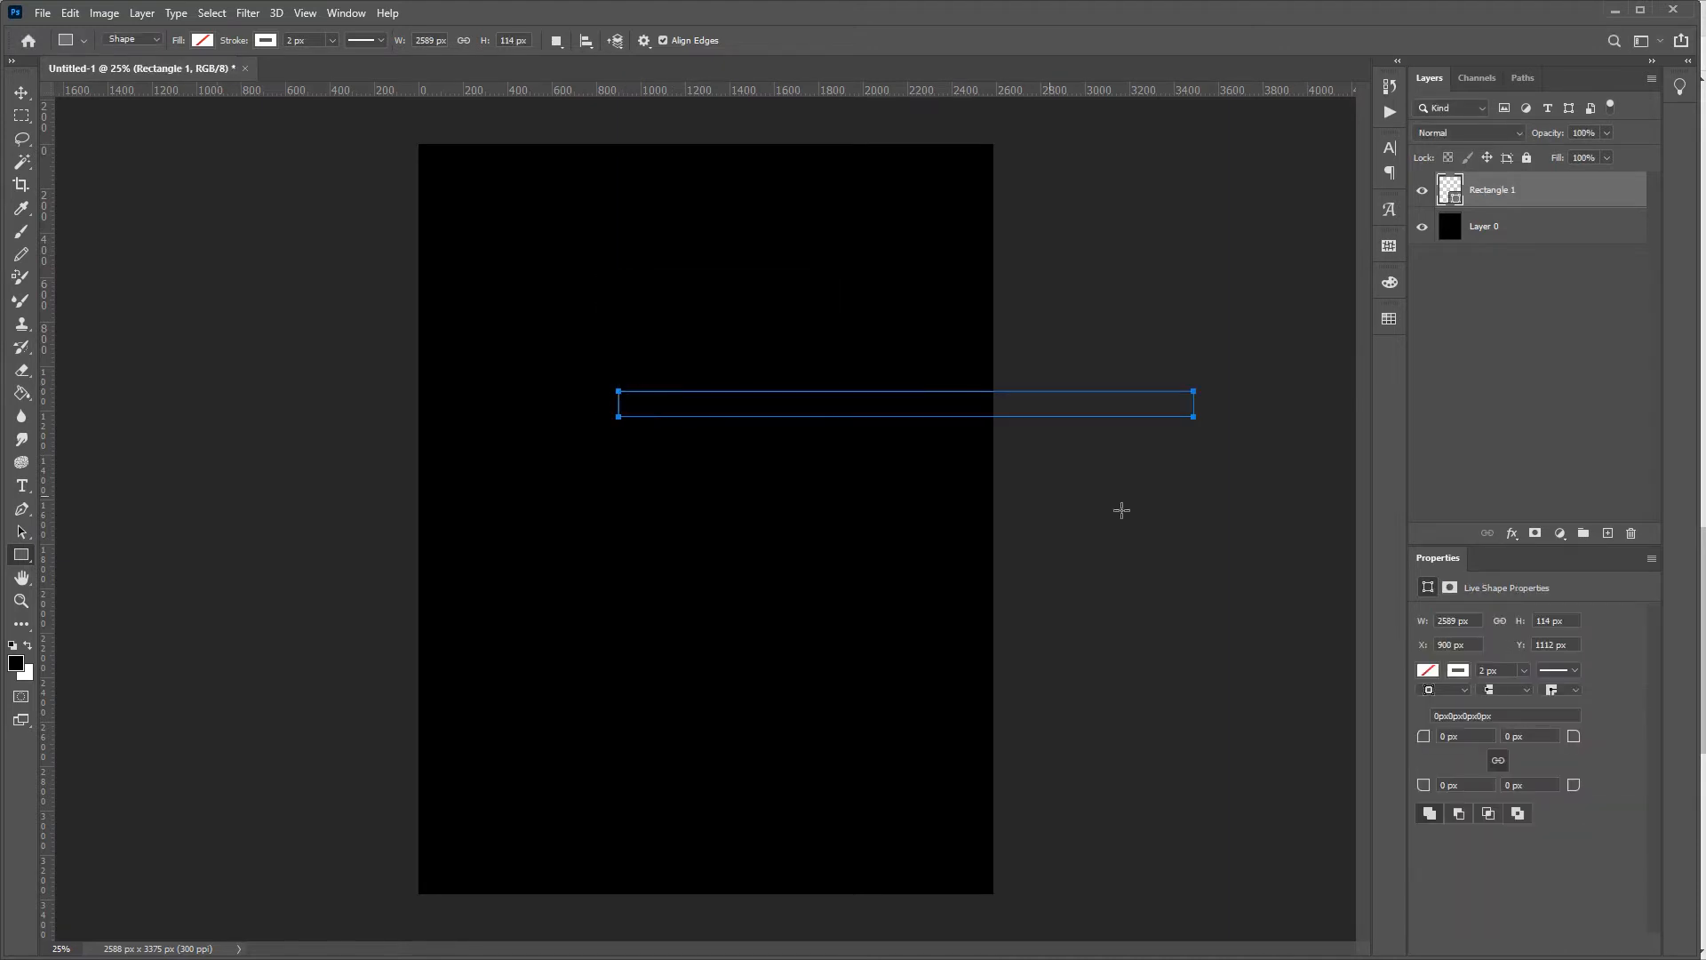
Fill the rectangle with the recently used orange-red colour and remove its stroke.
{"action": "left_click", "coordinate": [1430, 672]}
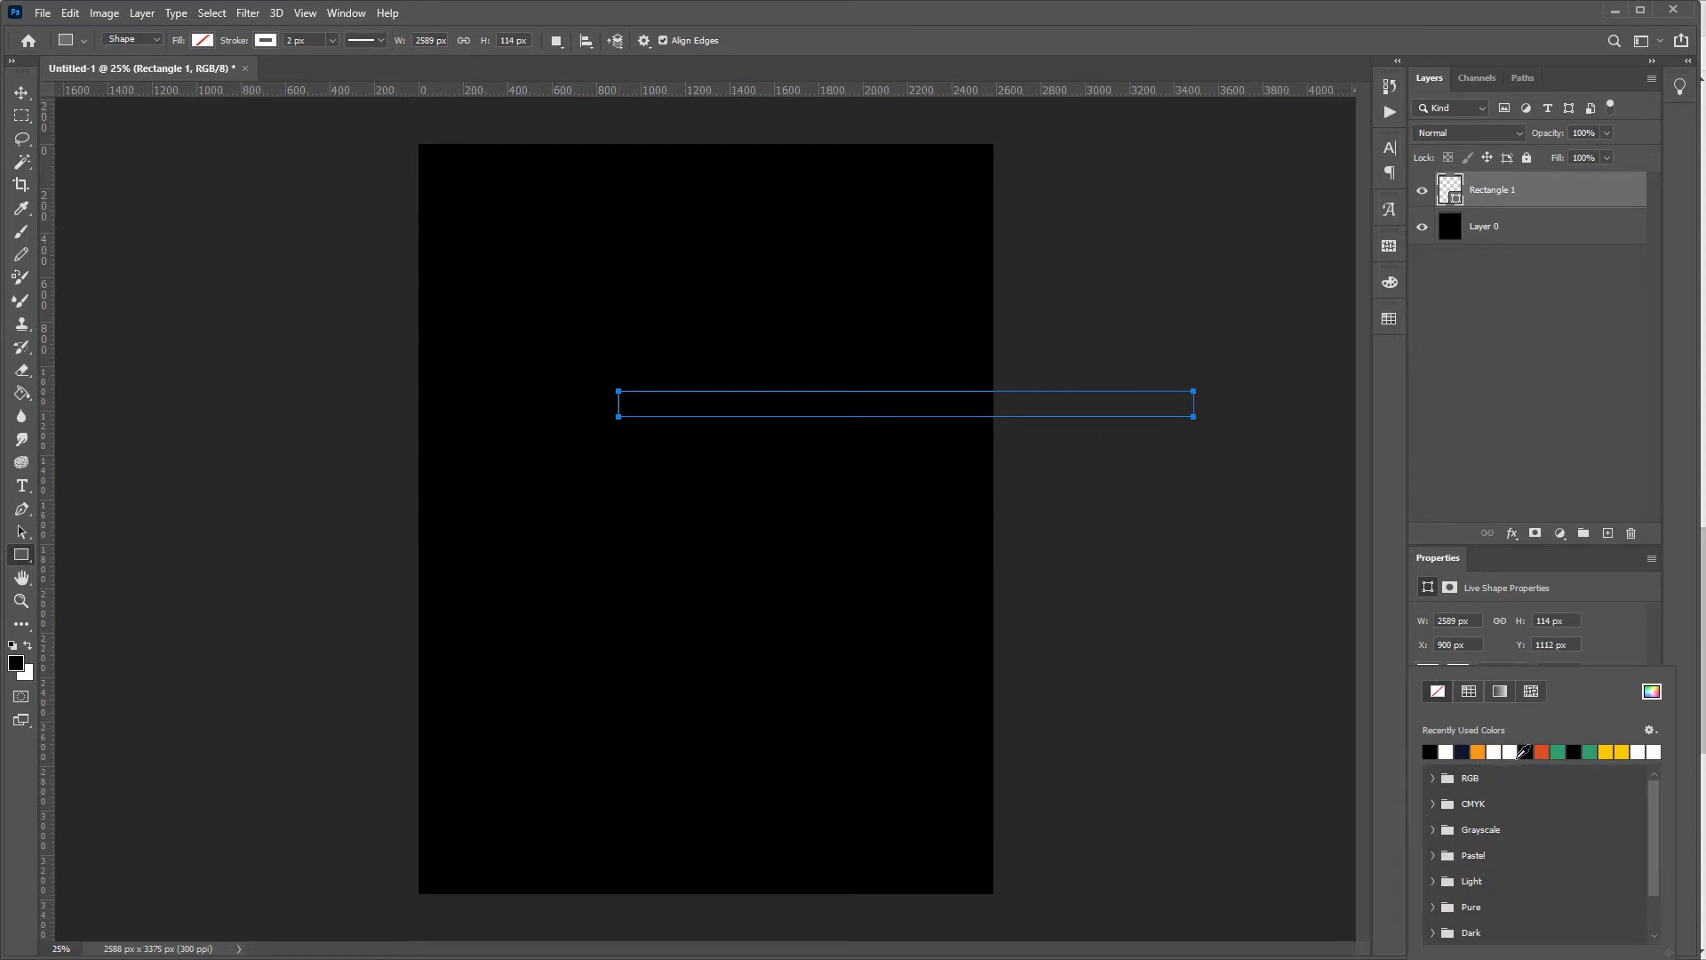
{"action": "left_click", "coordinate": [1544, 752]}
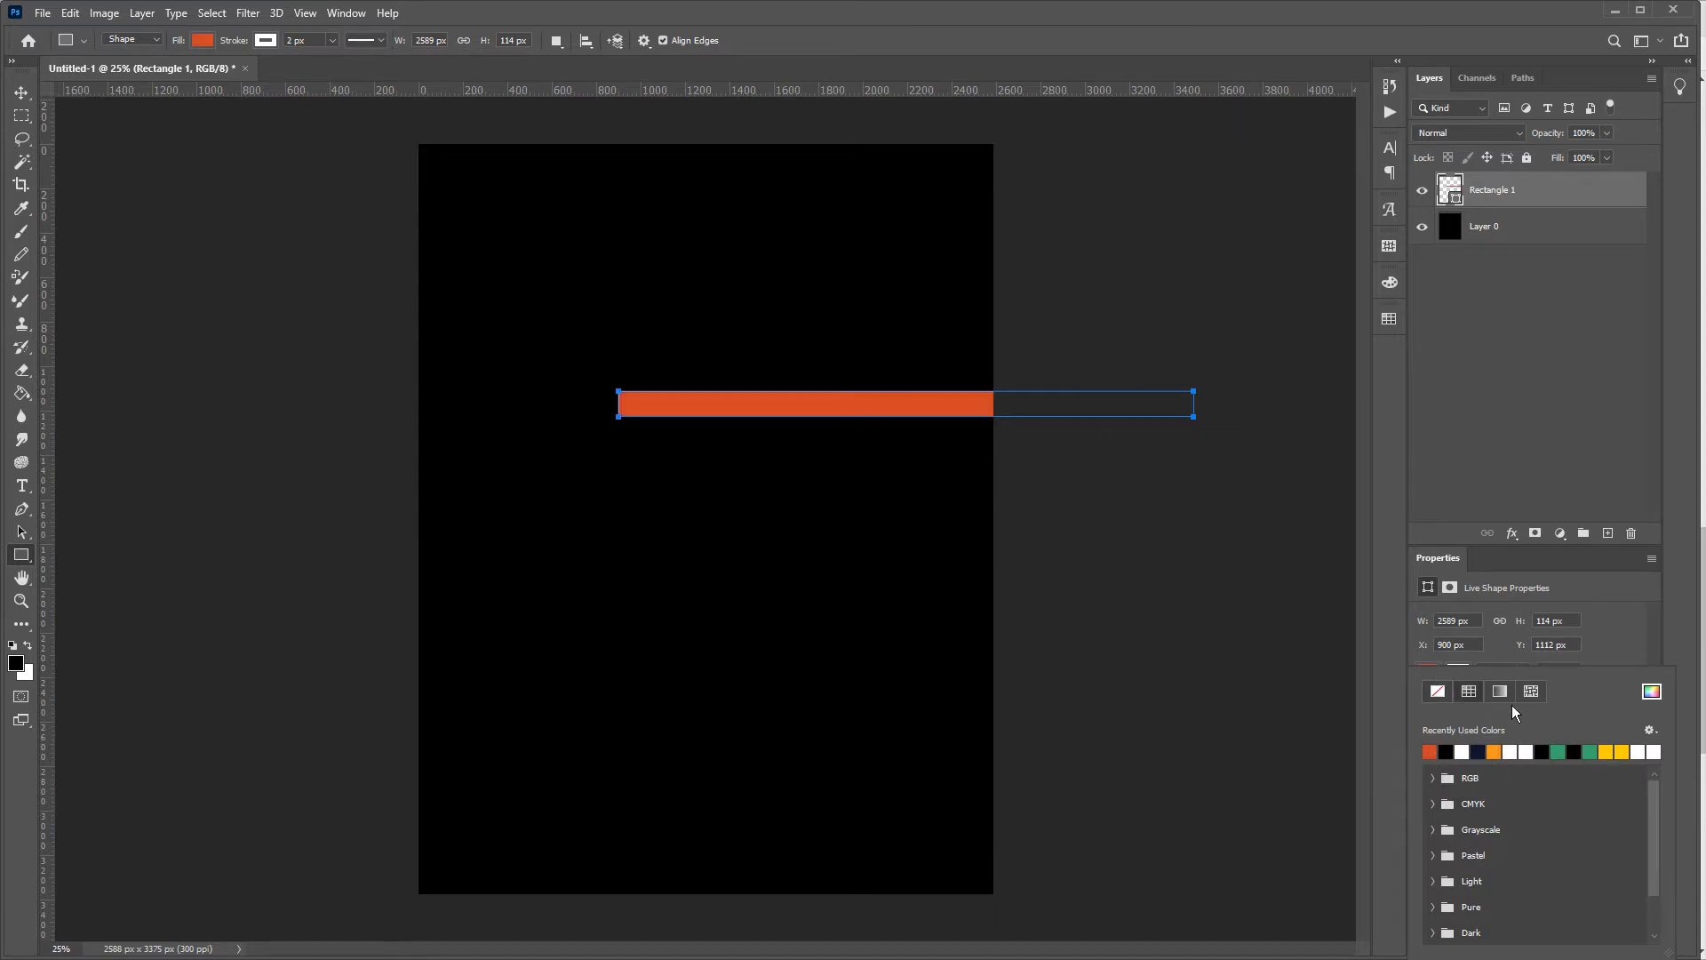
{"action": "left_click", "coordinate": [1495, 653]}
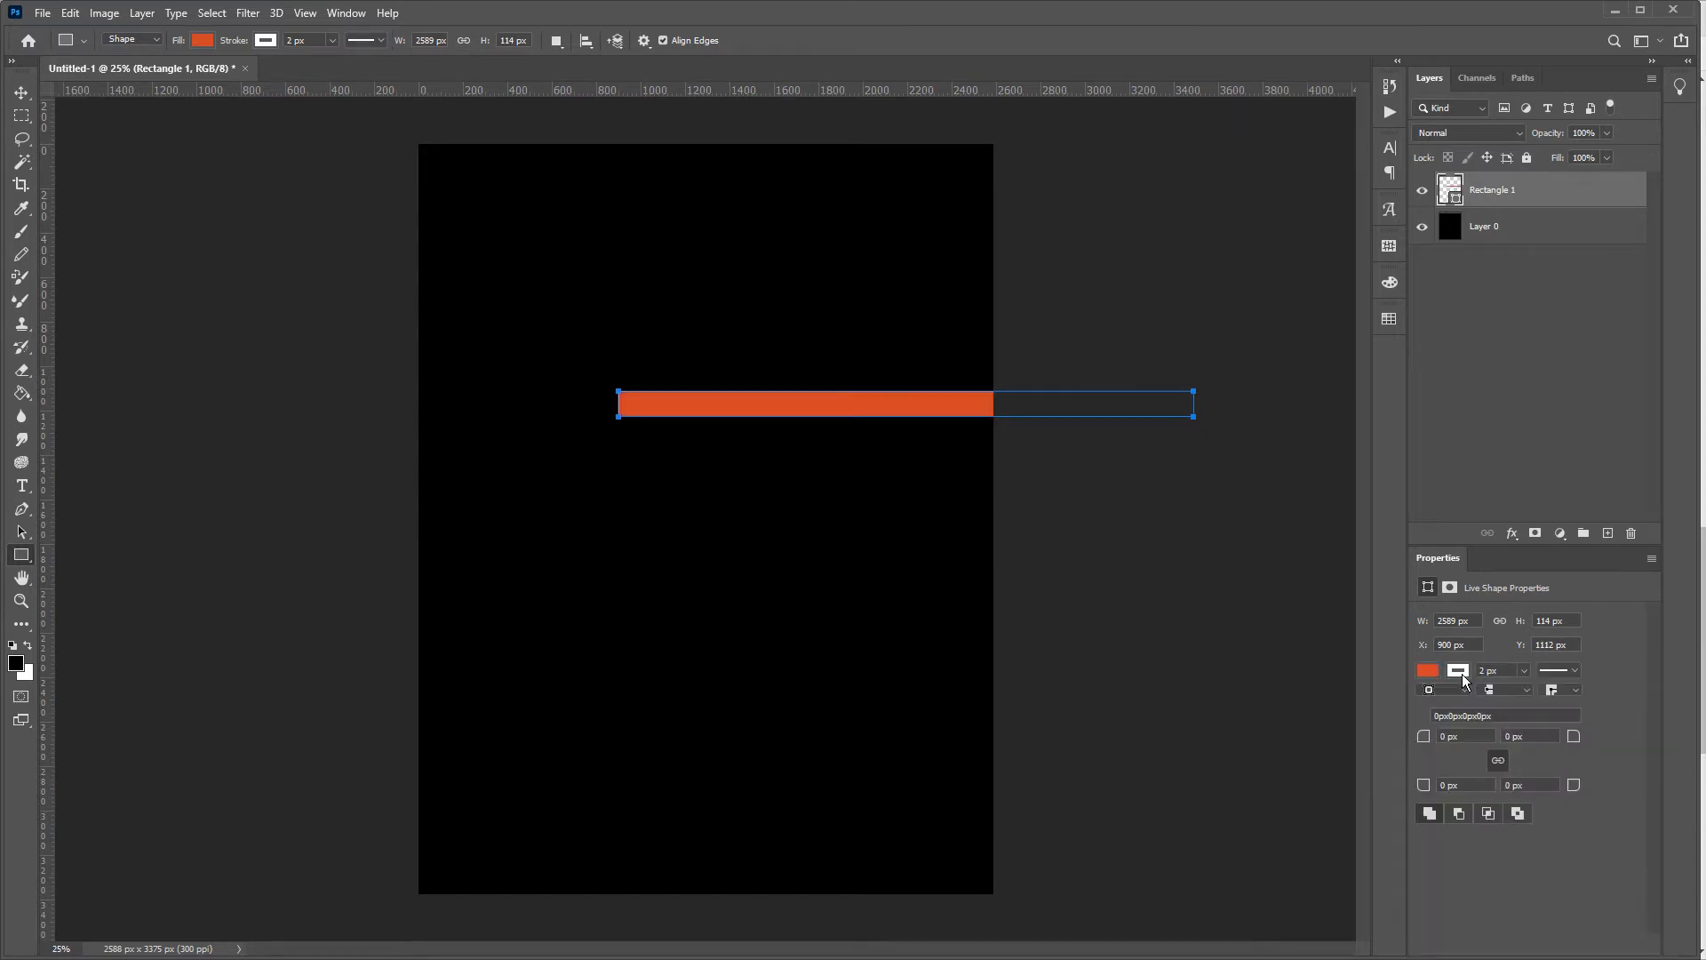
{"action": "left_click", "coordinate": [1461, 672]}
{"action": "left_click", "coordinate": [1436, 692]}
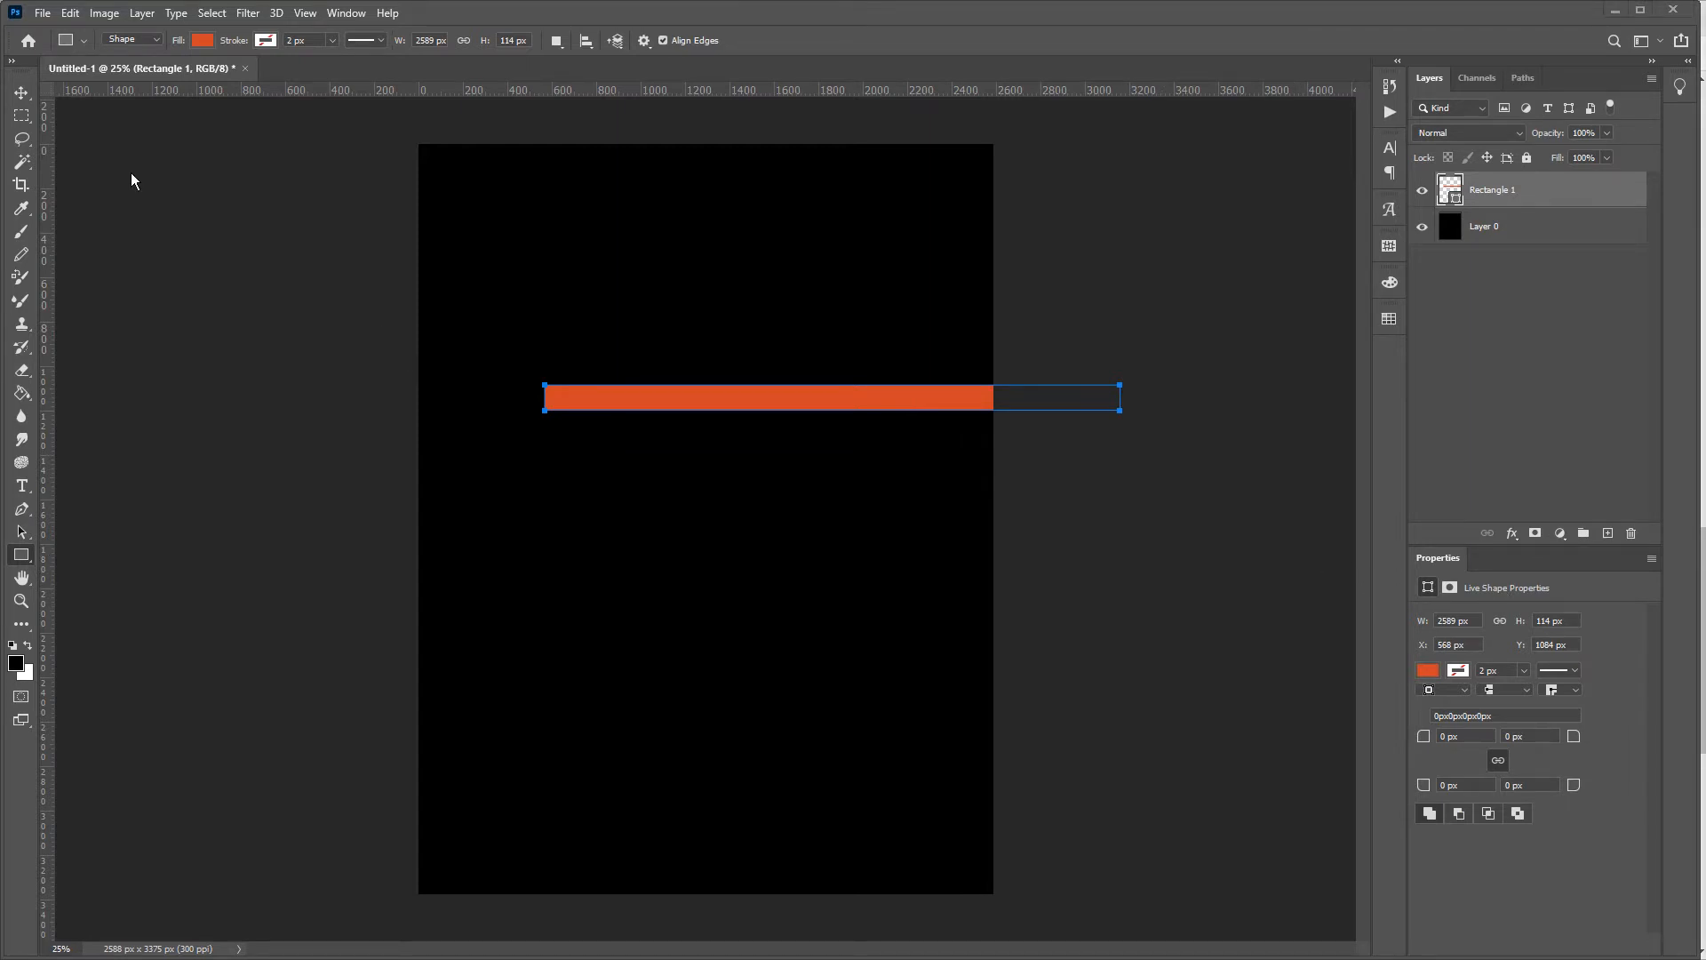
Duplicate the orange bar, placing the copy along the page's bottom edge and the original along the top edge.
{"action": "left_click", "coordinate": [21, 93]}
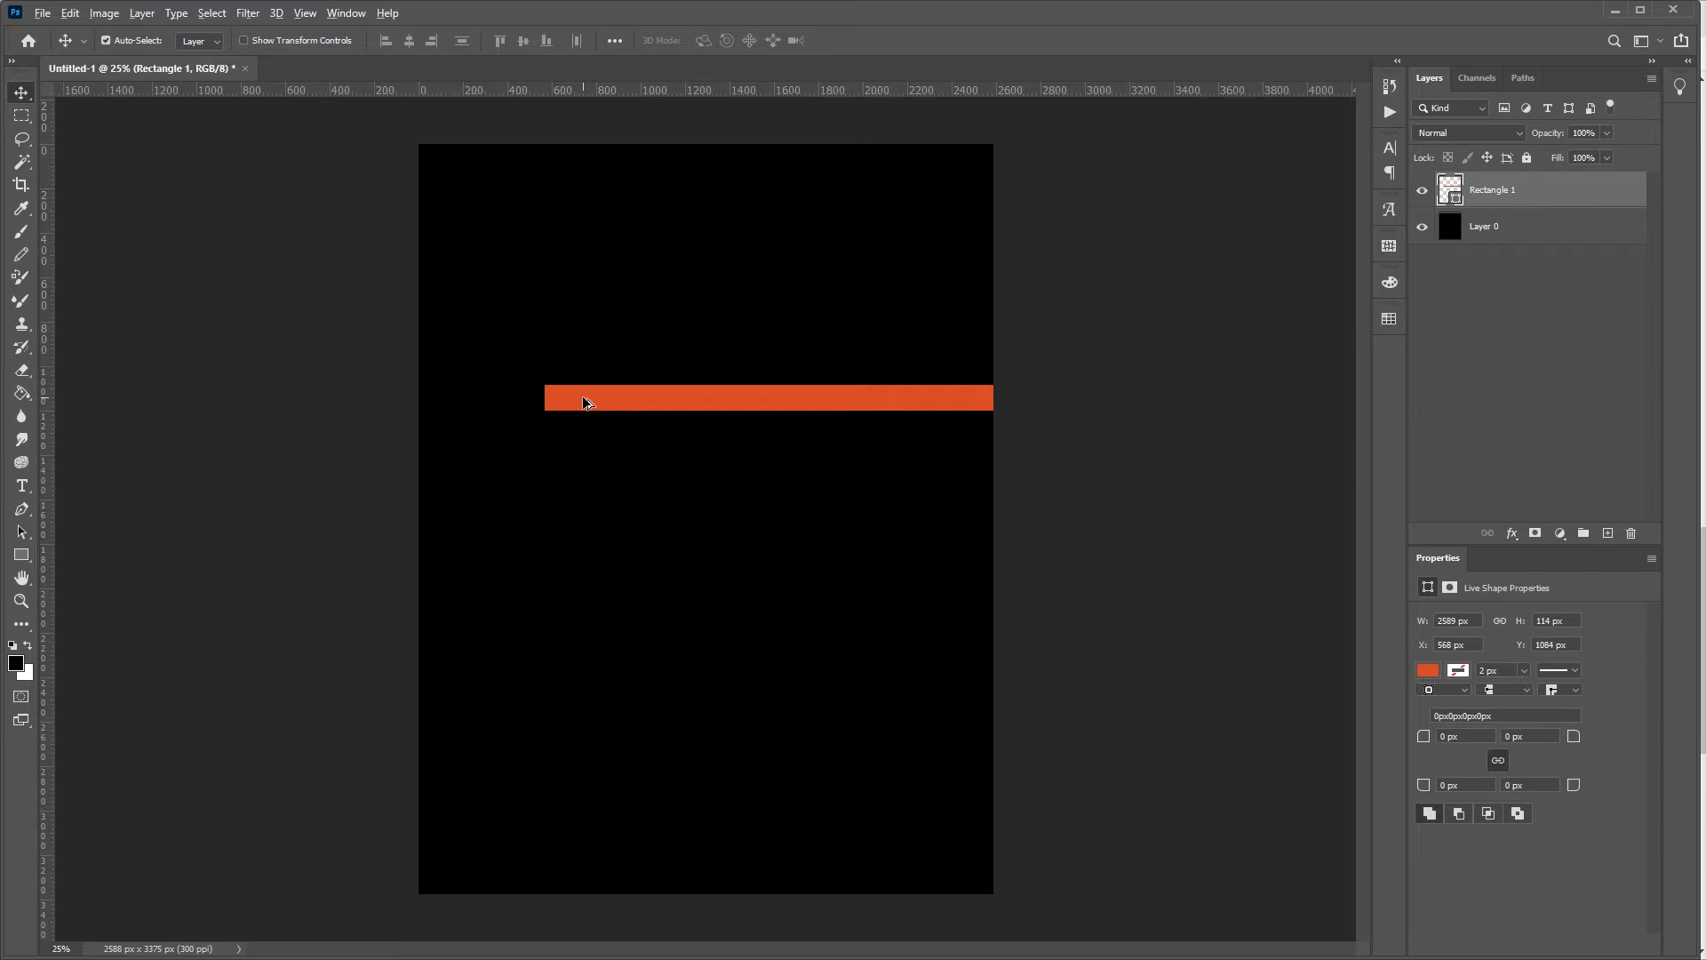
{"action": "left_click_drag", "start_coordinate": [584, 402], "coordinate": [572, 486]}
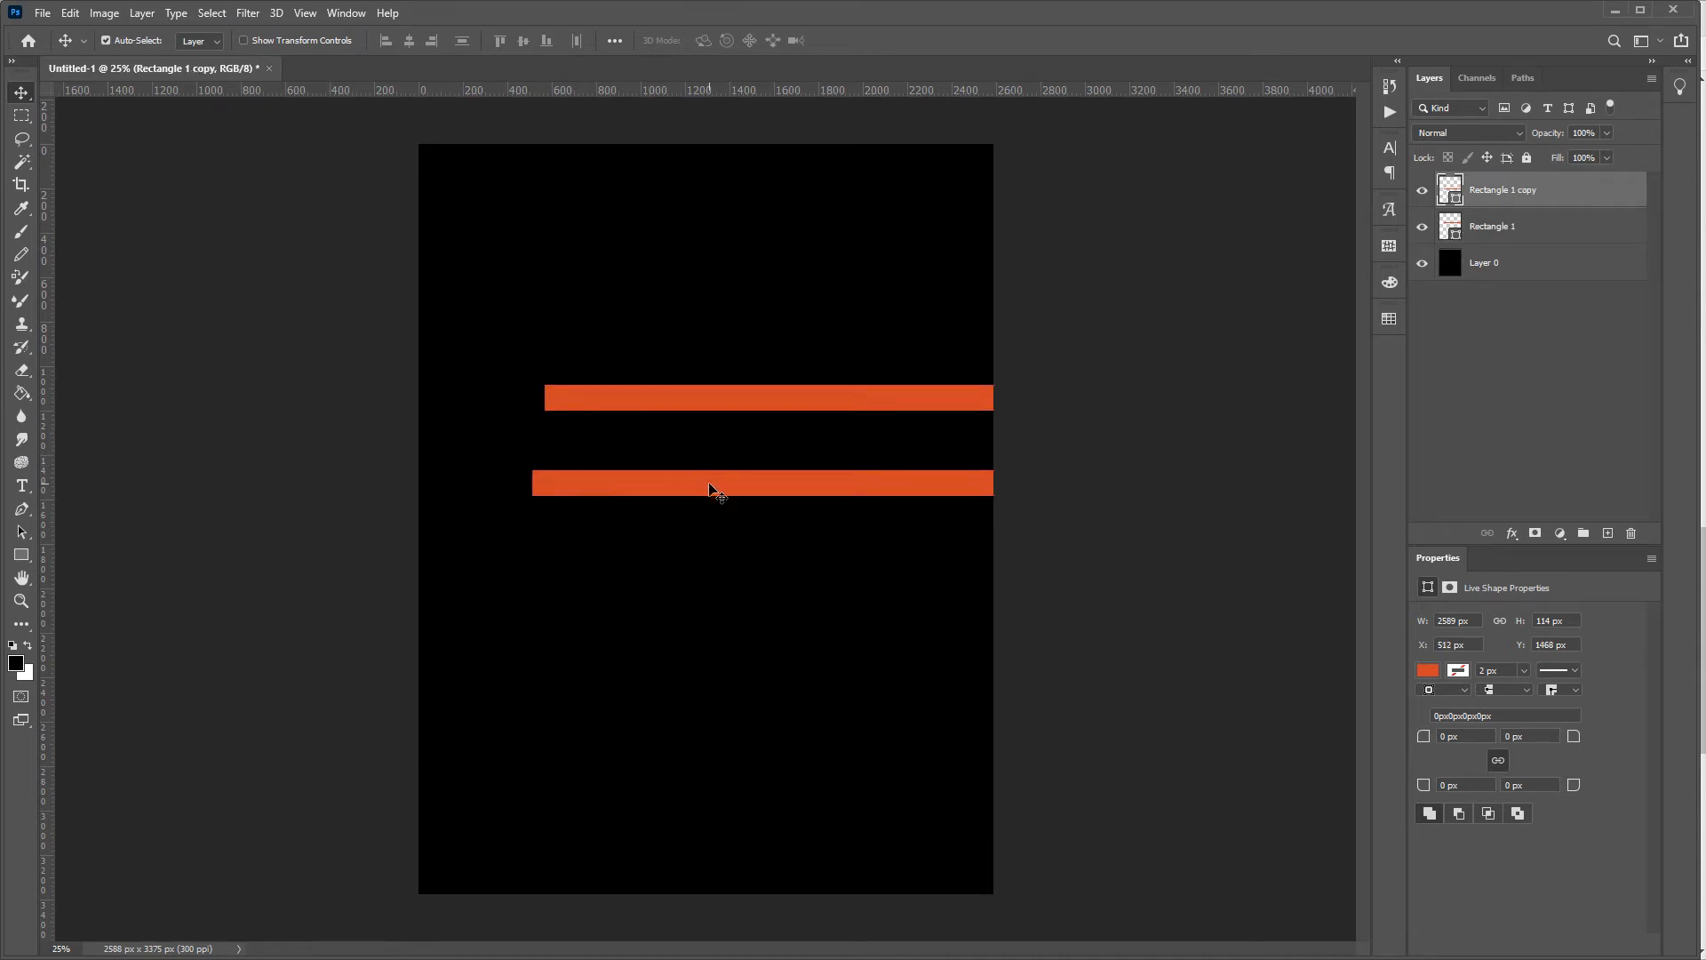
{"action": "left_click_drag", "start_coordinate": [716, 491], "coordinate": [597, 884]}
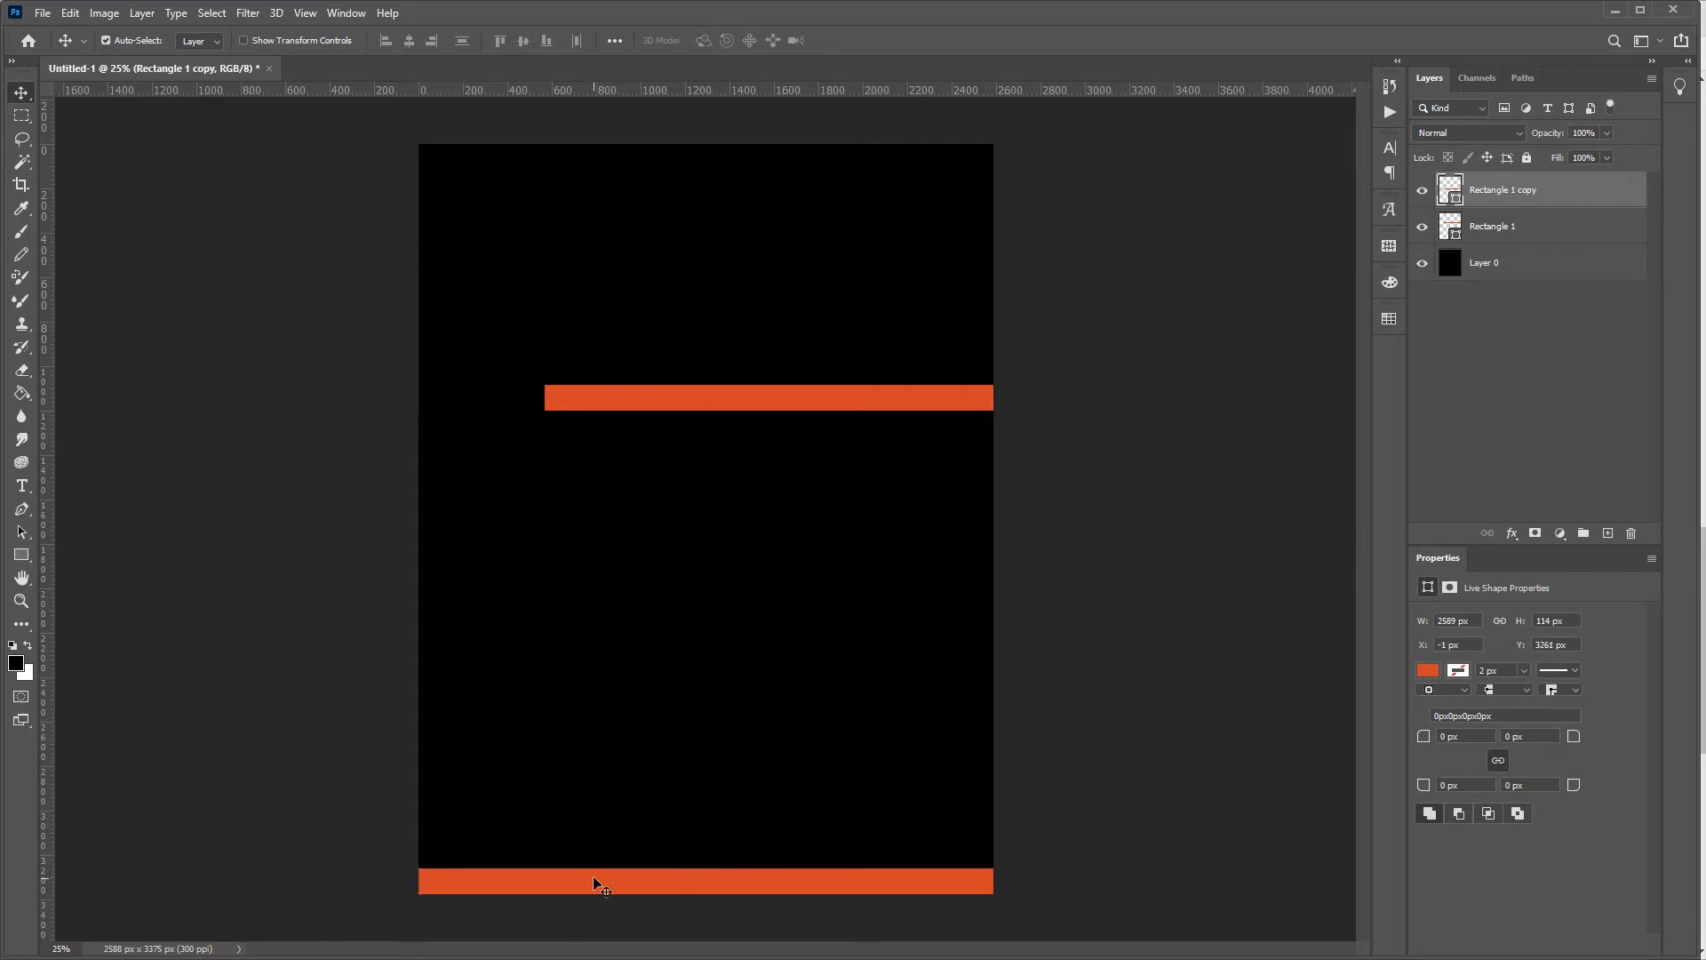
{"action": "left_click_drag", "start_coordinate": [815, 406], "coordinate": [684, 170]}
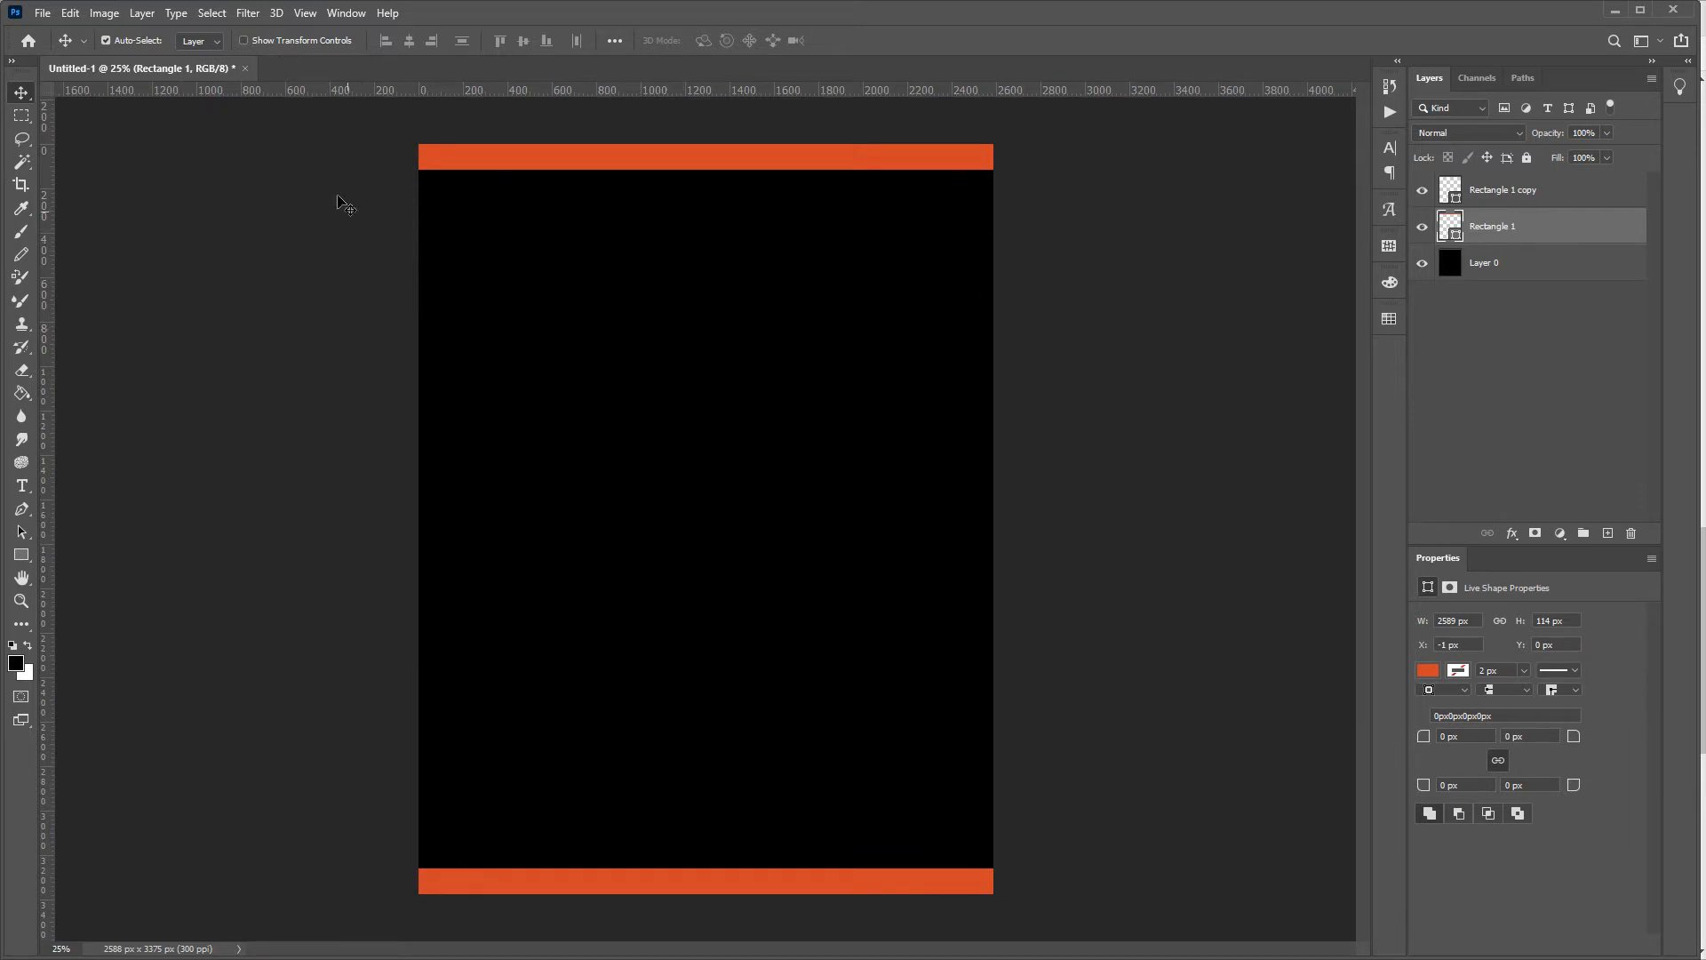
{"action": "left_click", "coordinate": [305, 13]}
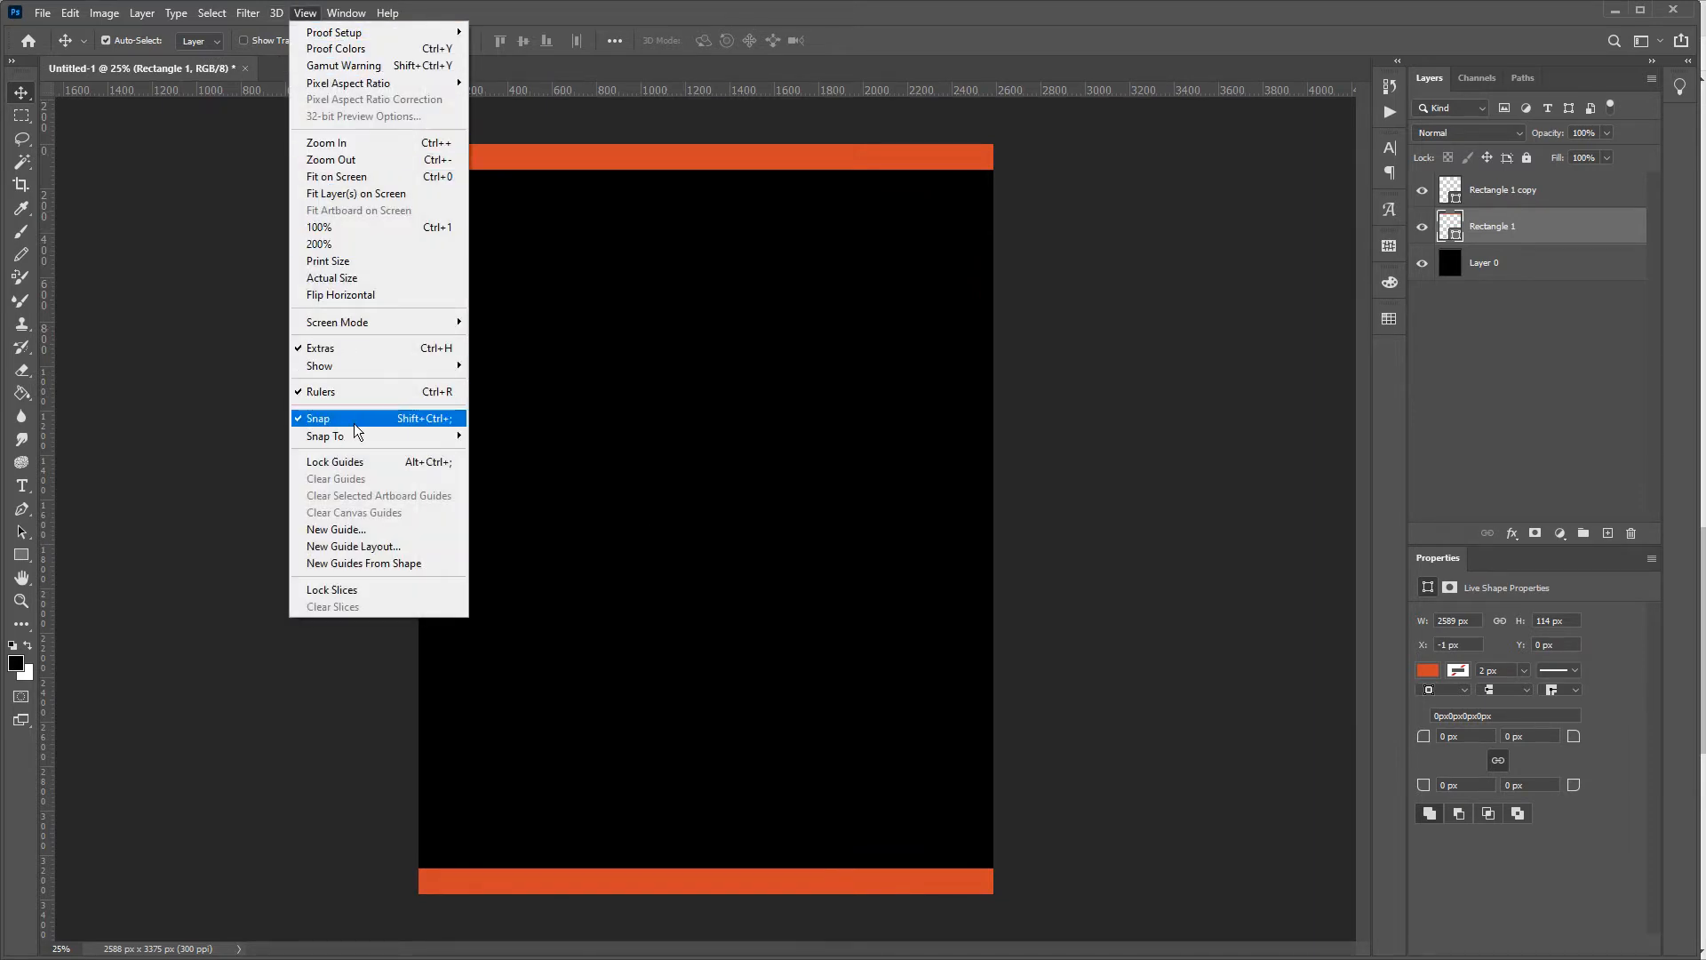
{"action": "left_click", "coordinate": [259, 451]}
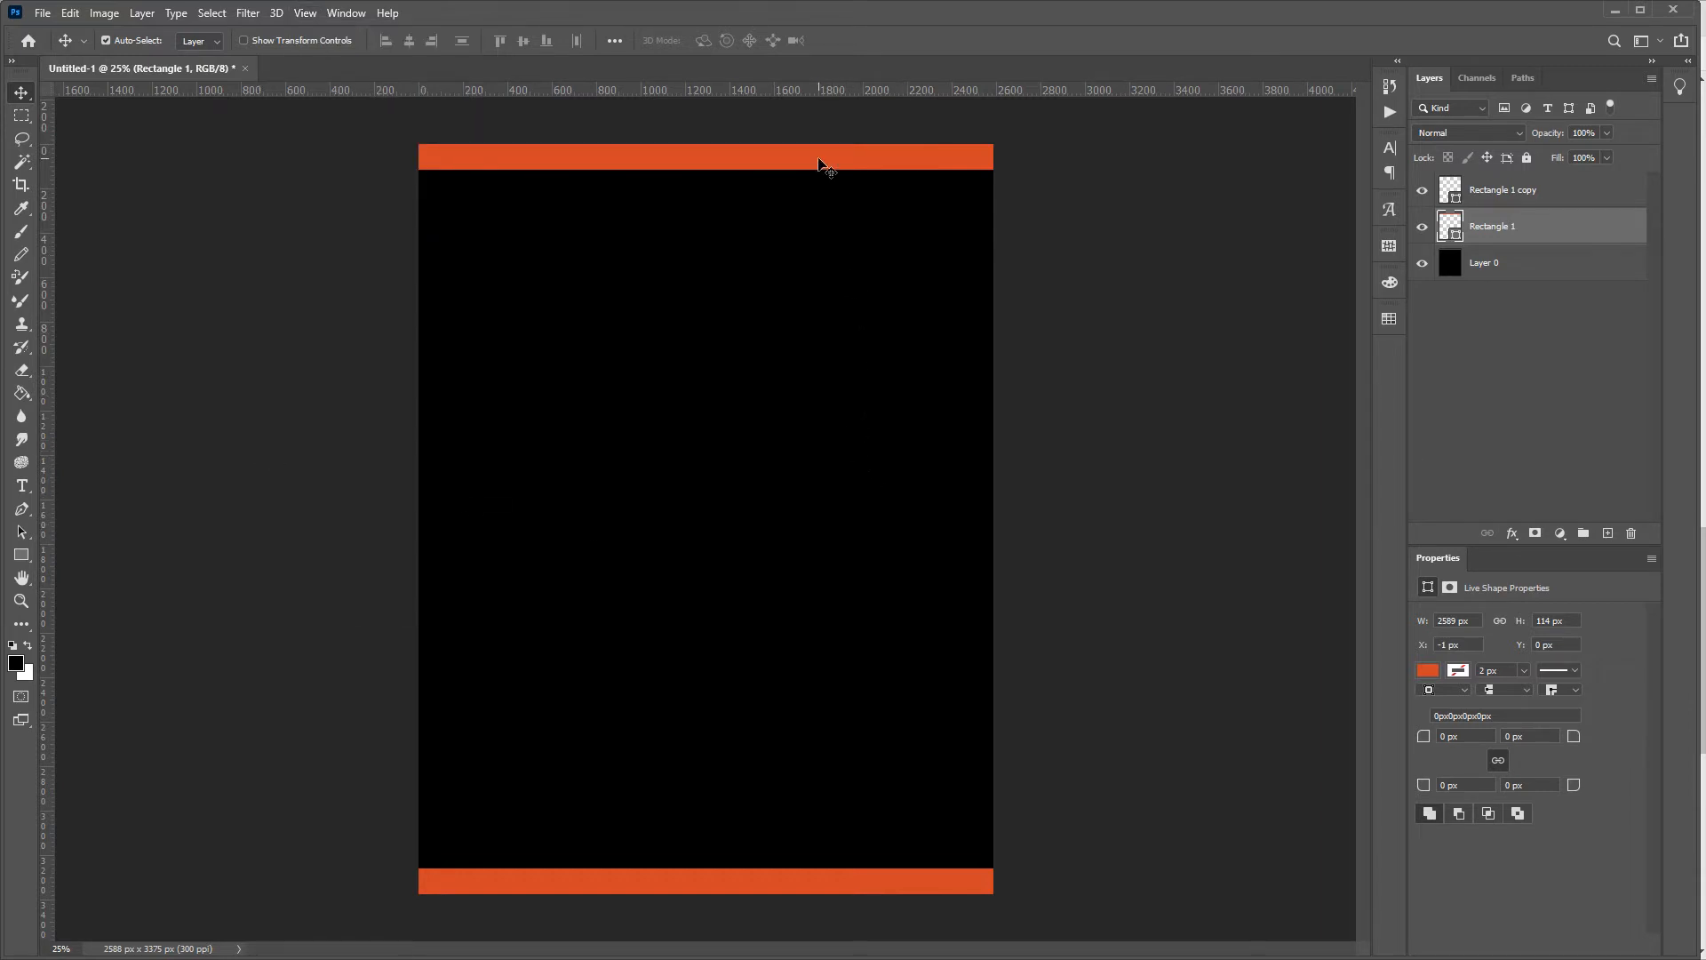
Duplicate the top bar, rotate the copy 90° and stretch it along the full height of the page's right edge.
{"action": "left_click_drag", "start_coordinate": [820, 165], "coordinate": [823, 303]}
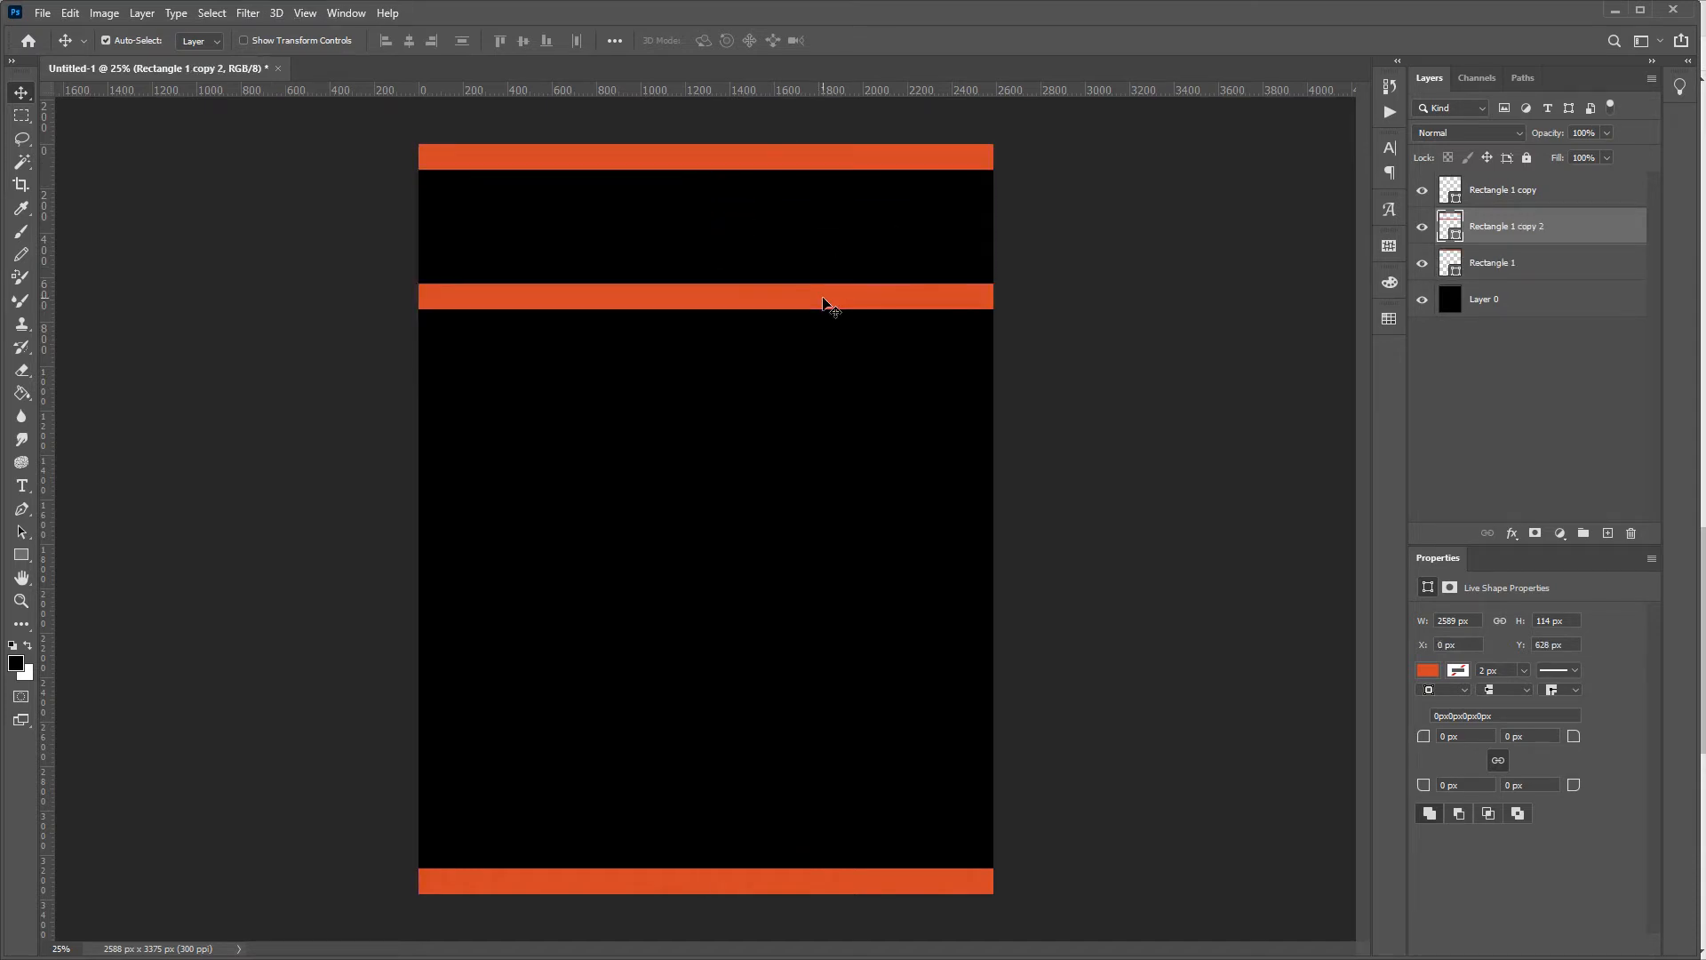
{"action": "key", "text": "ctrl+t"}
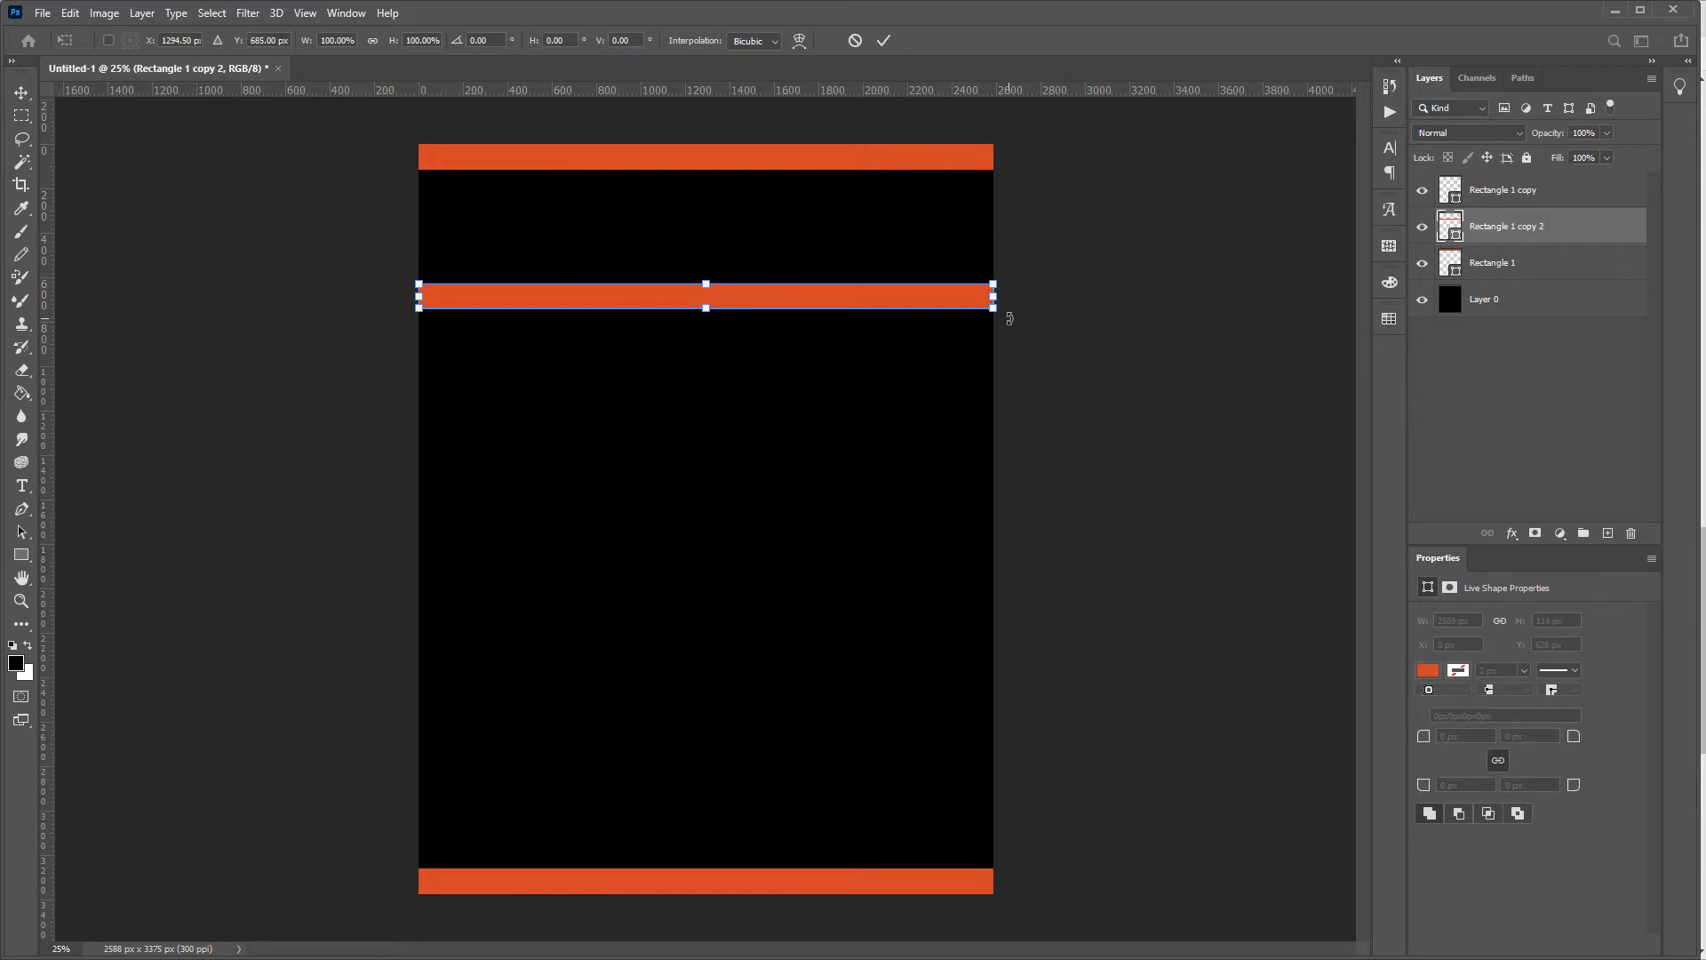
{"action": "left_click_drag", "start_coordinate": [1010, 318], "coordinate": [720, 152]}
{"action": "left_click_drag", "start_coordinate": [702, 209], "coordinate": [985, 432]}
{"action": "left_click_drag", "start_coordinate": [975, 229], "coordinate": [974, 144]}
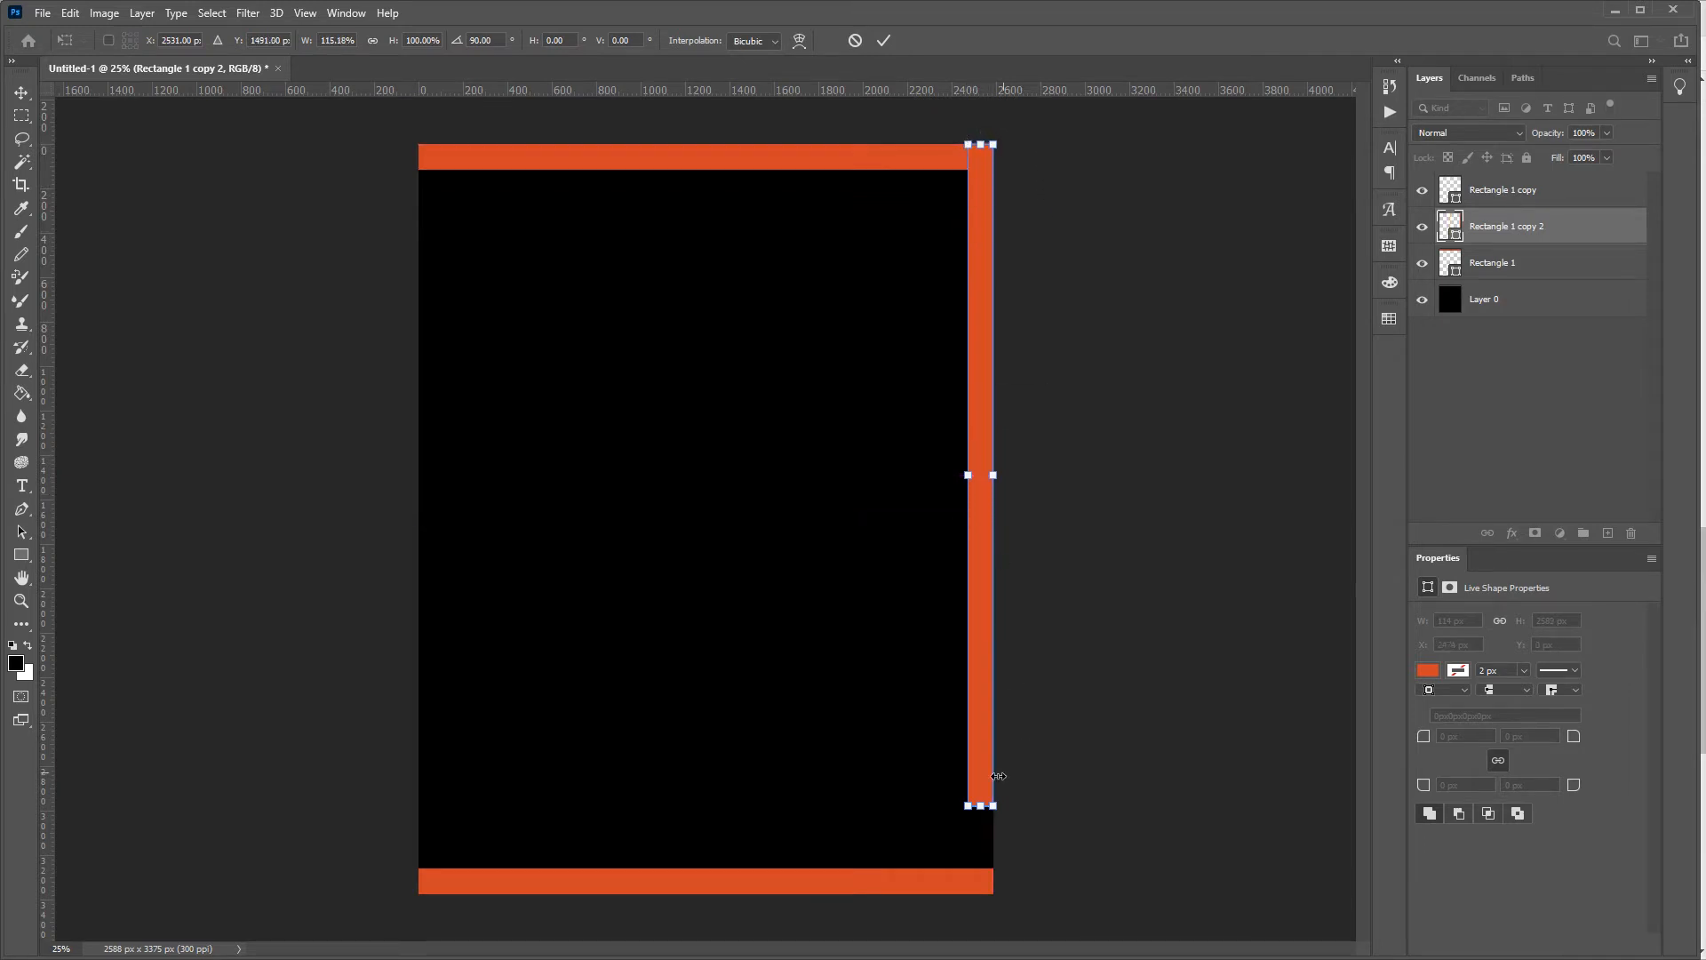
{"action": "left_click_drag", "start_coordinate": [980, 805], "coordinate": [980, 893]}
{"action": "key", "text": "Return"}
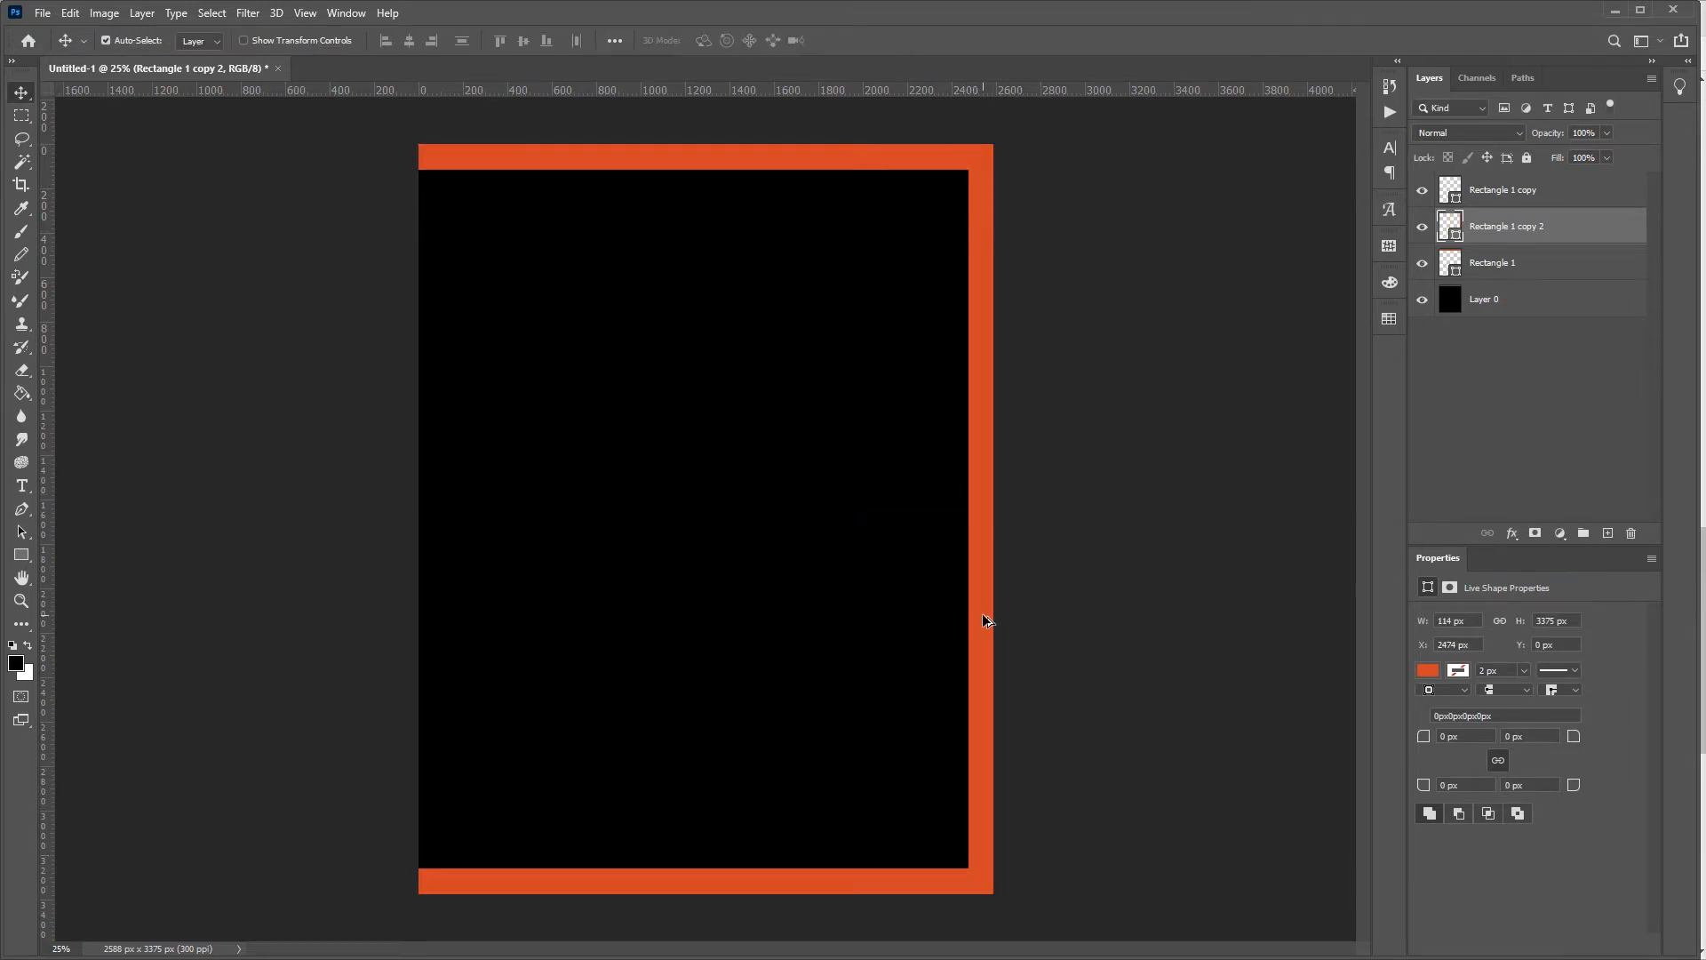
Duplicate the vertical bar onto the page's left edge and group the four margin bars.
{"action": "left_click_drag", "start_coordinate": [987, 620], "coordinate": [430, 622]}
{"action": "key", "text": "ctrl+g"}
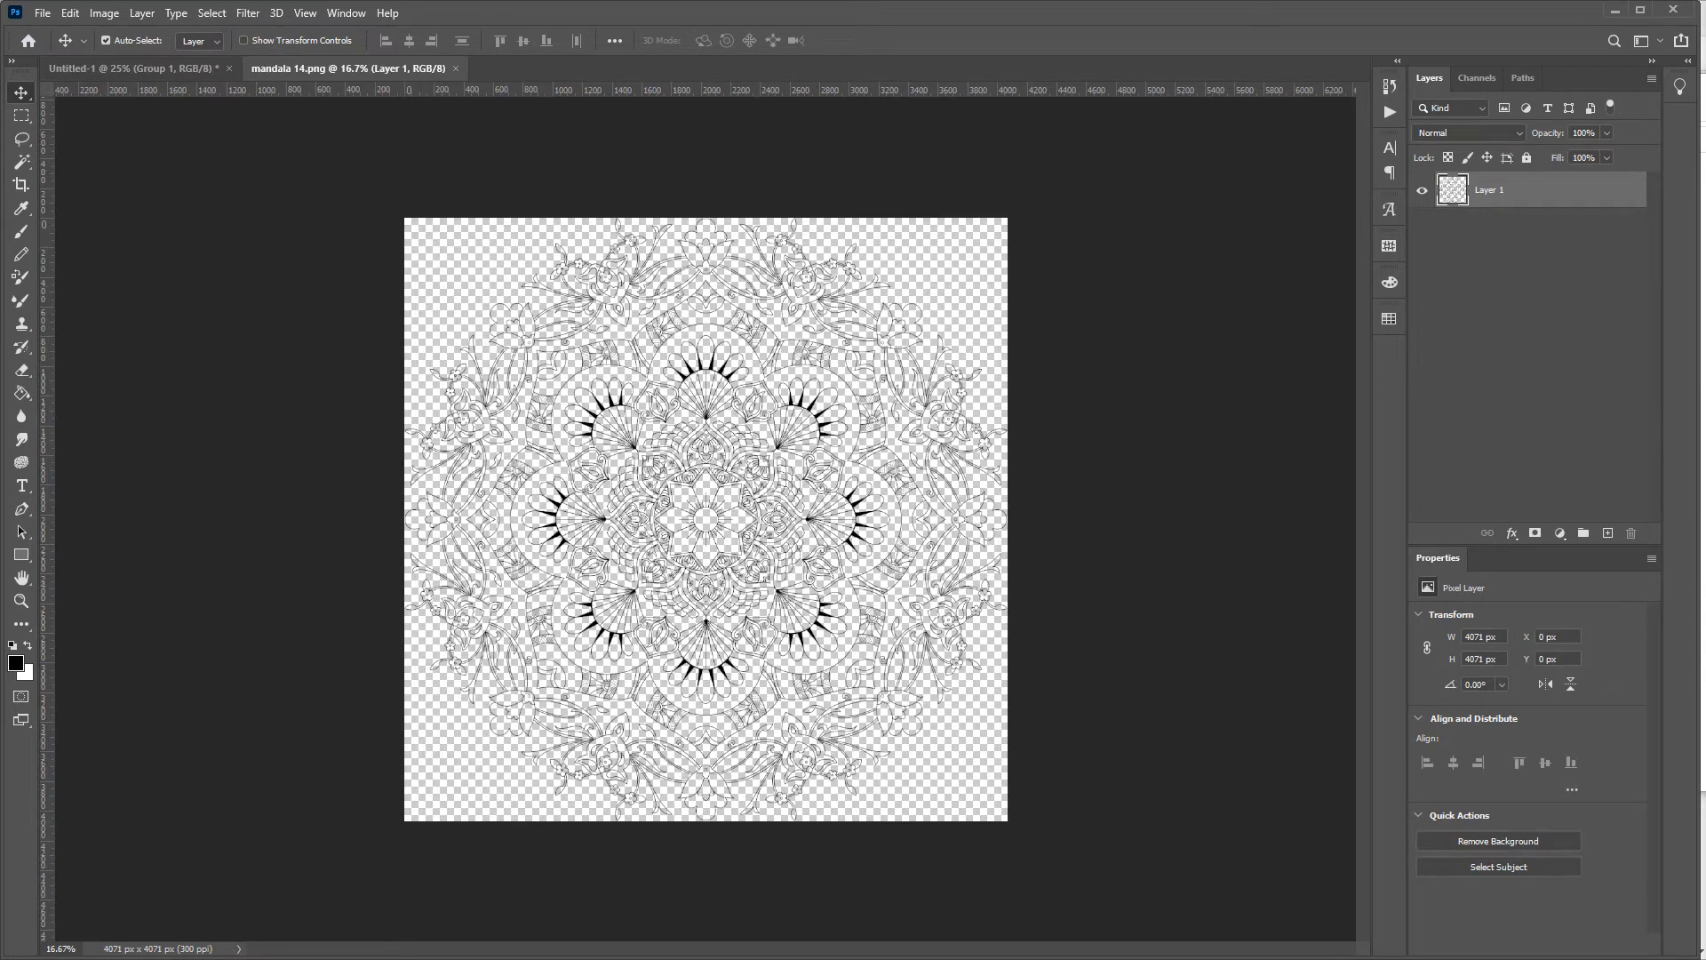
{"action": "key", "text": "alt+Tab"}
{"action": "key", "text": "alt+Tab"}
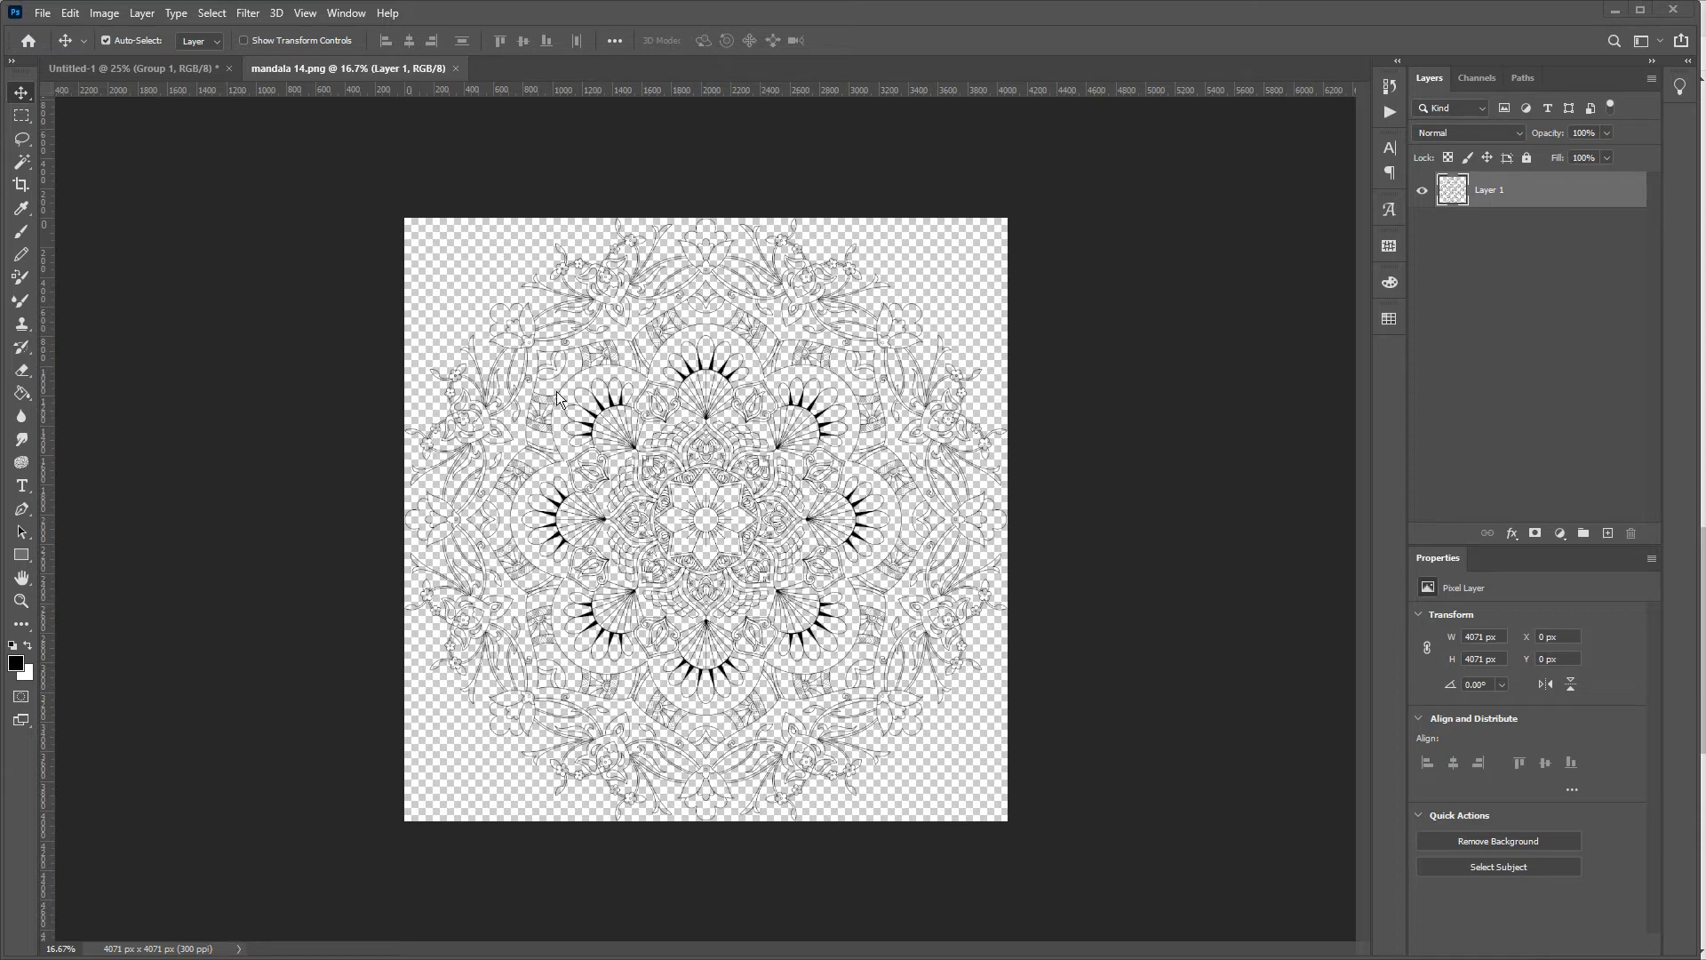
Select everything except the black lines of mandala 14.png with an inverted Color Range, and ready the Paint Bucket with white as foreground.
{"action": "left_click", "coordinate": [214, 16]}
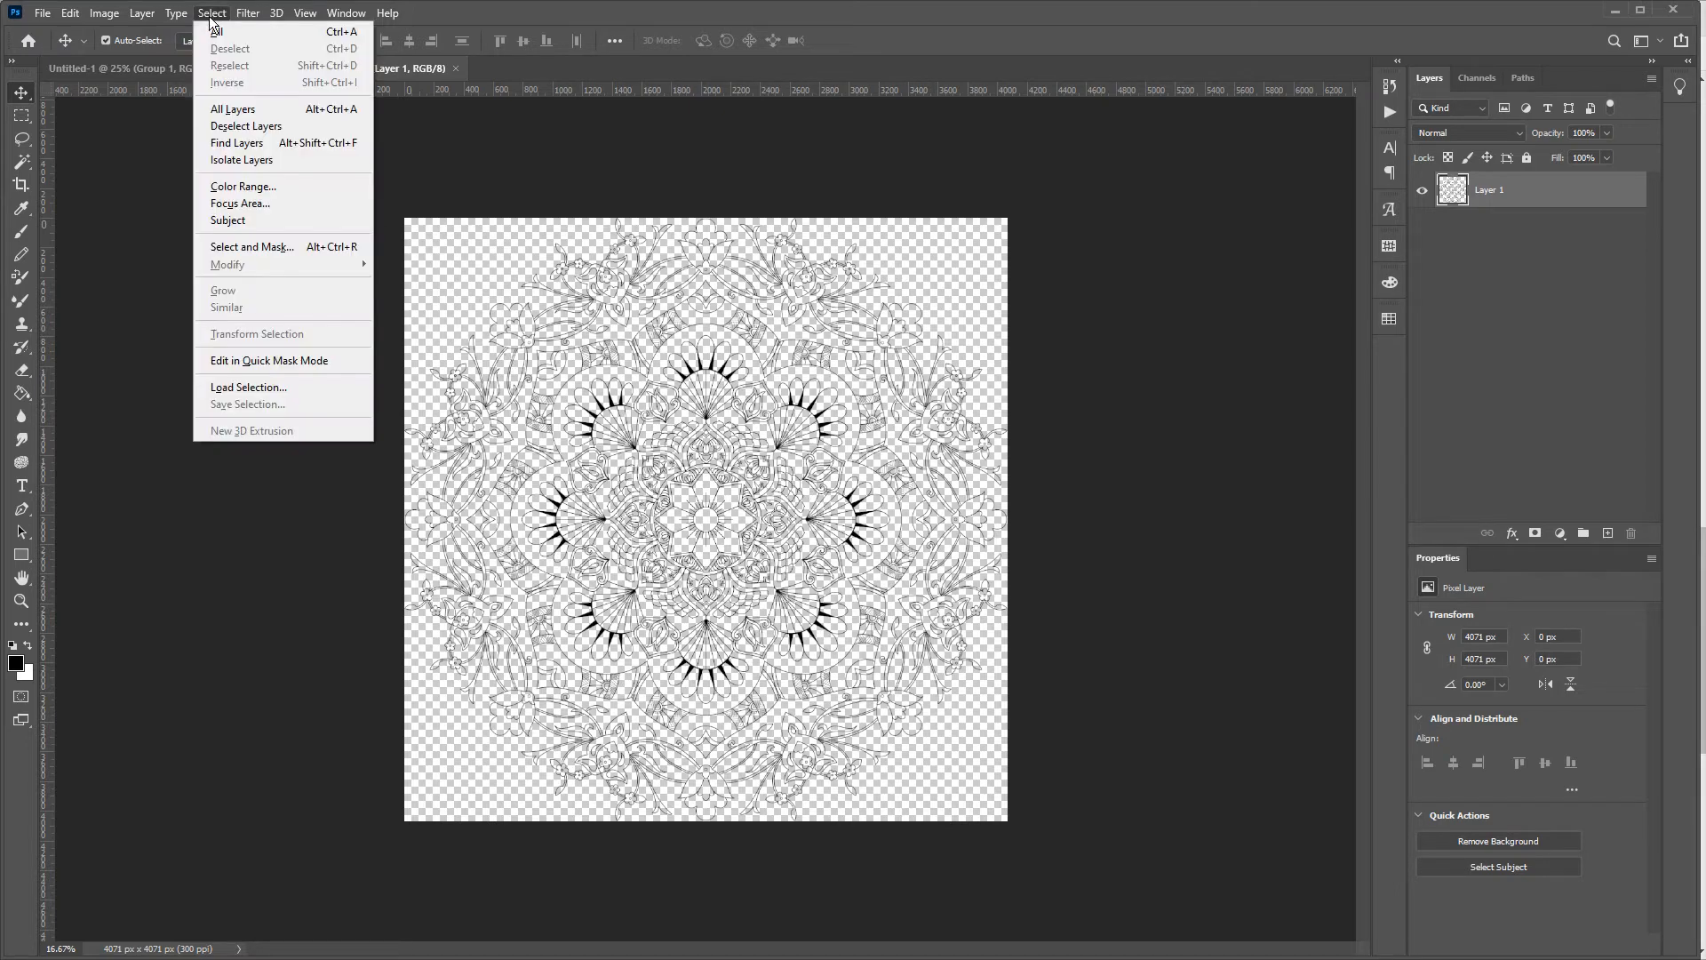
{"action": "left_click", "coordinate": [268, 190]}
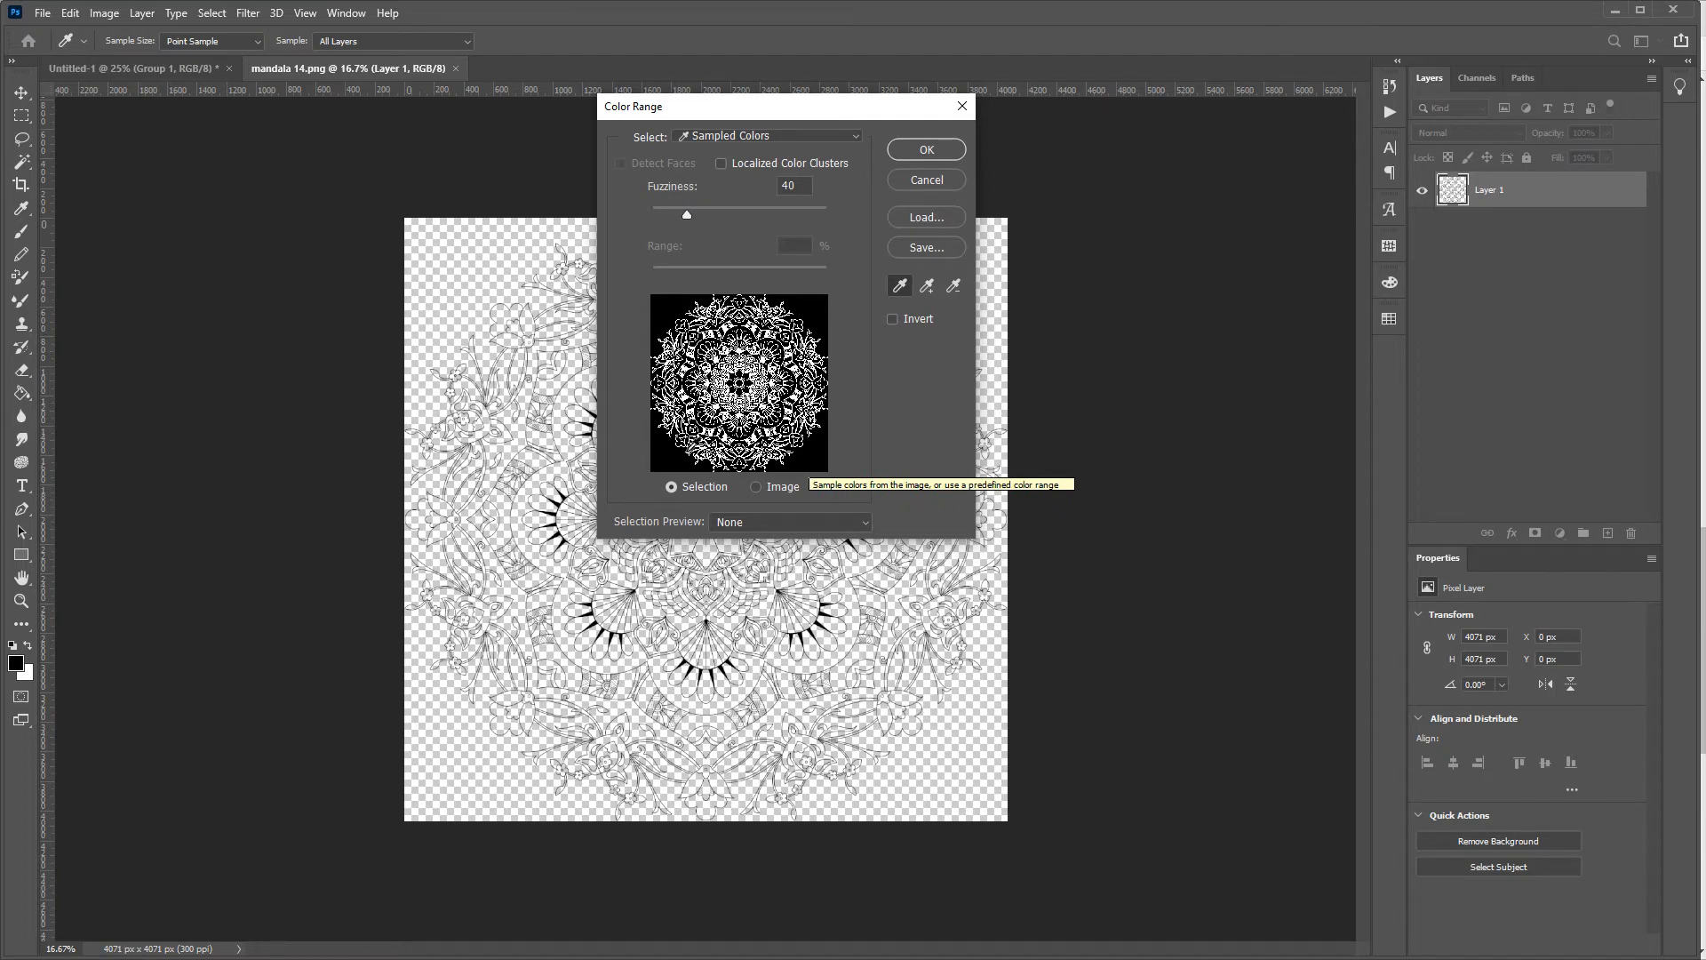
{"action": "left_click", "coordinate": [894, 319]}
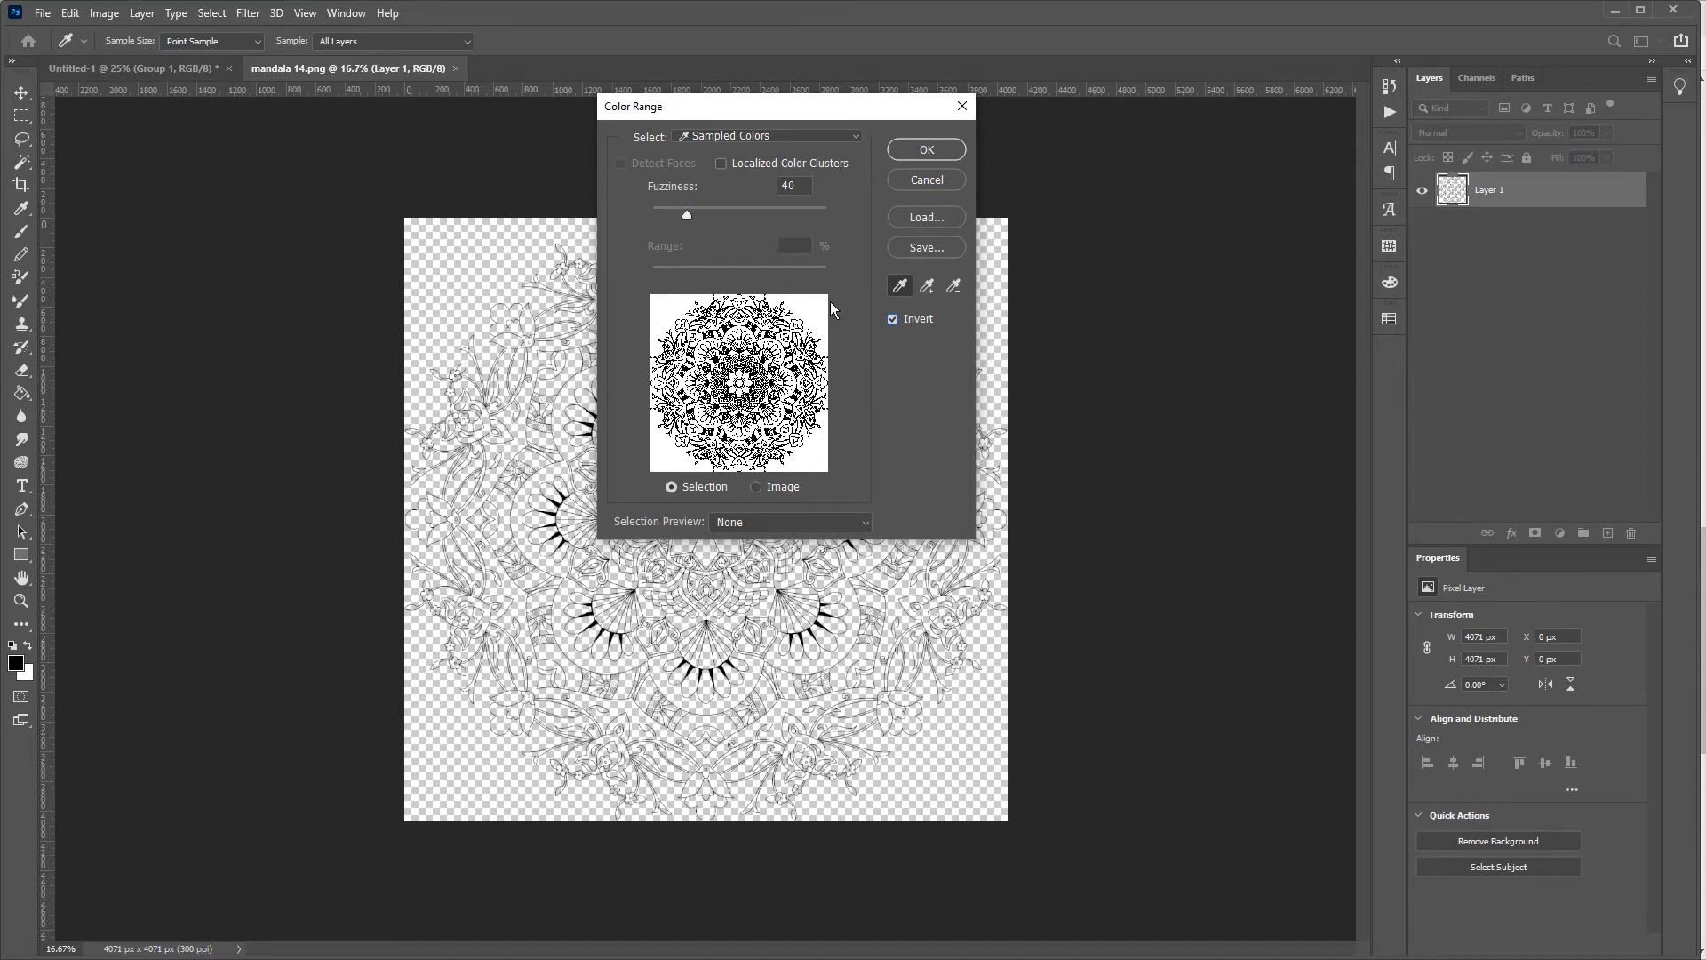
{"action": "left_click", "coordinate": [946, 158]}
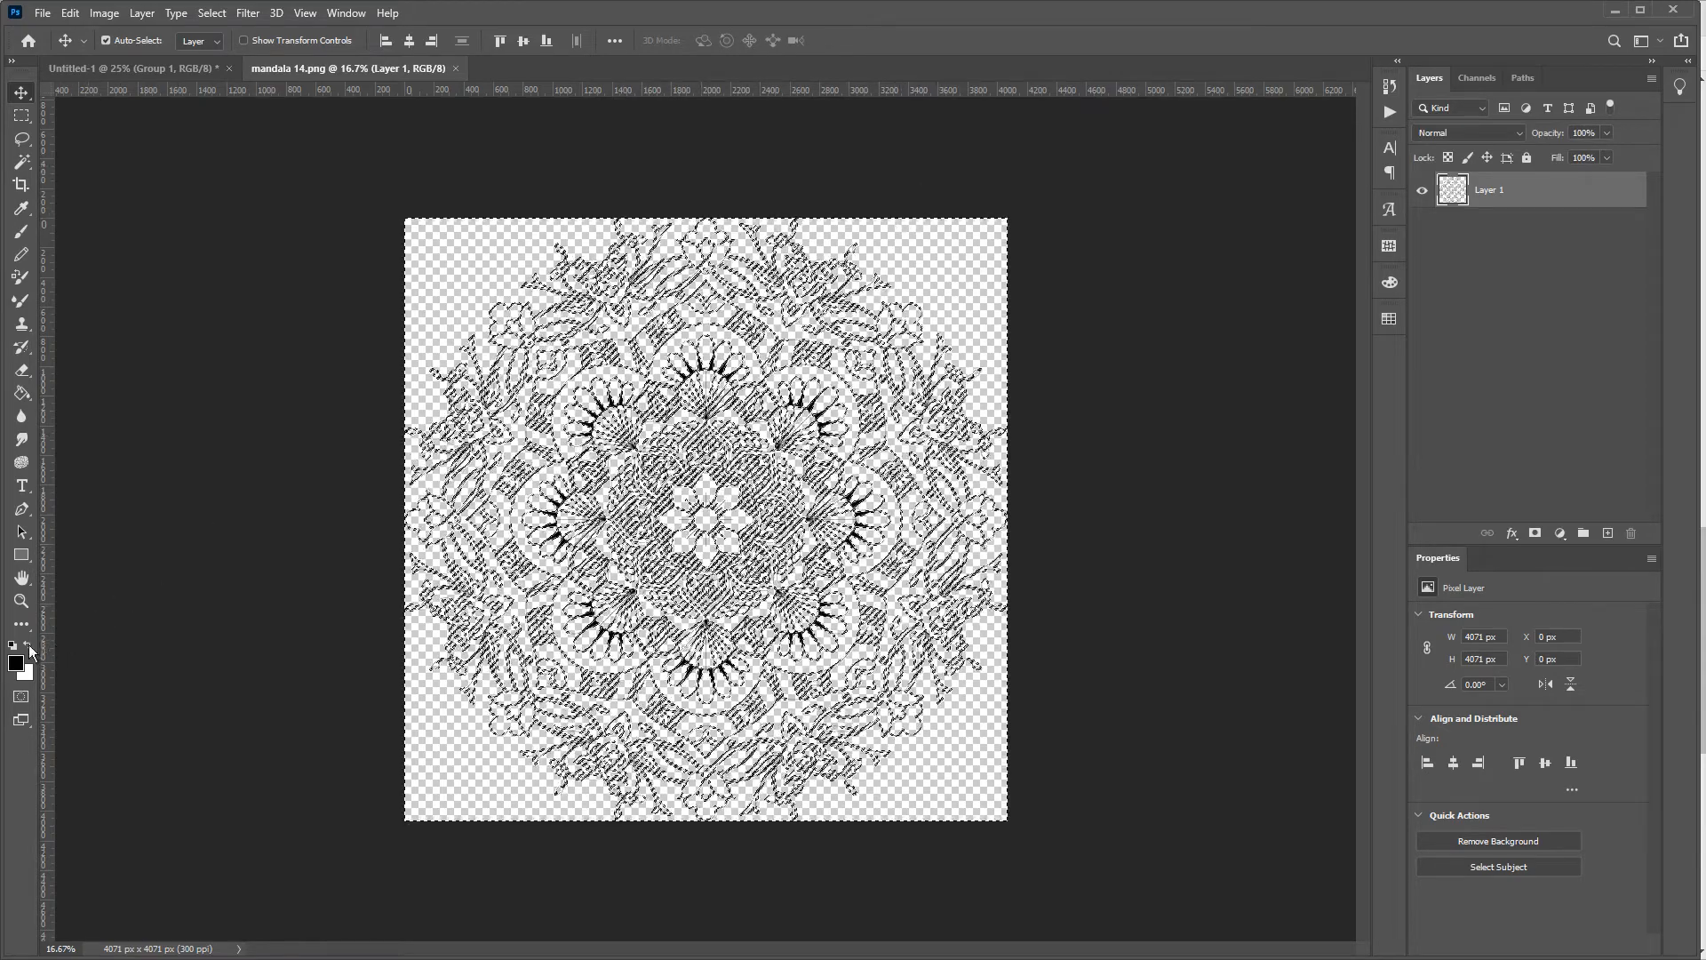
{"action": "left_click", "coordinate": [29, 647]}
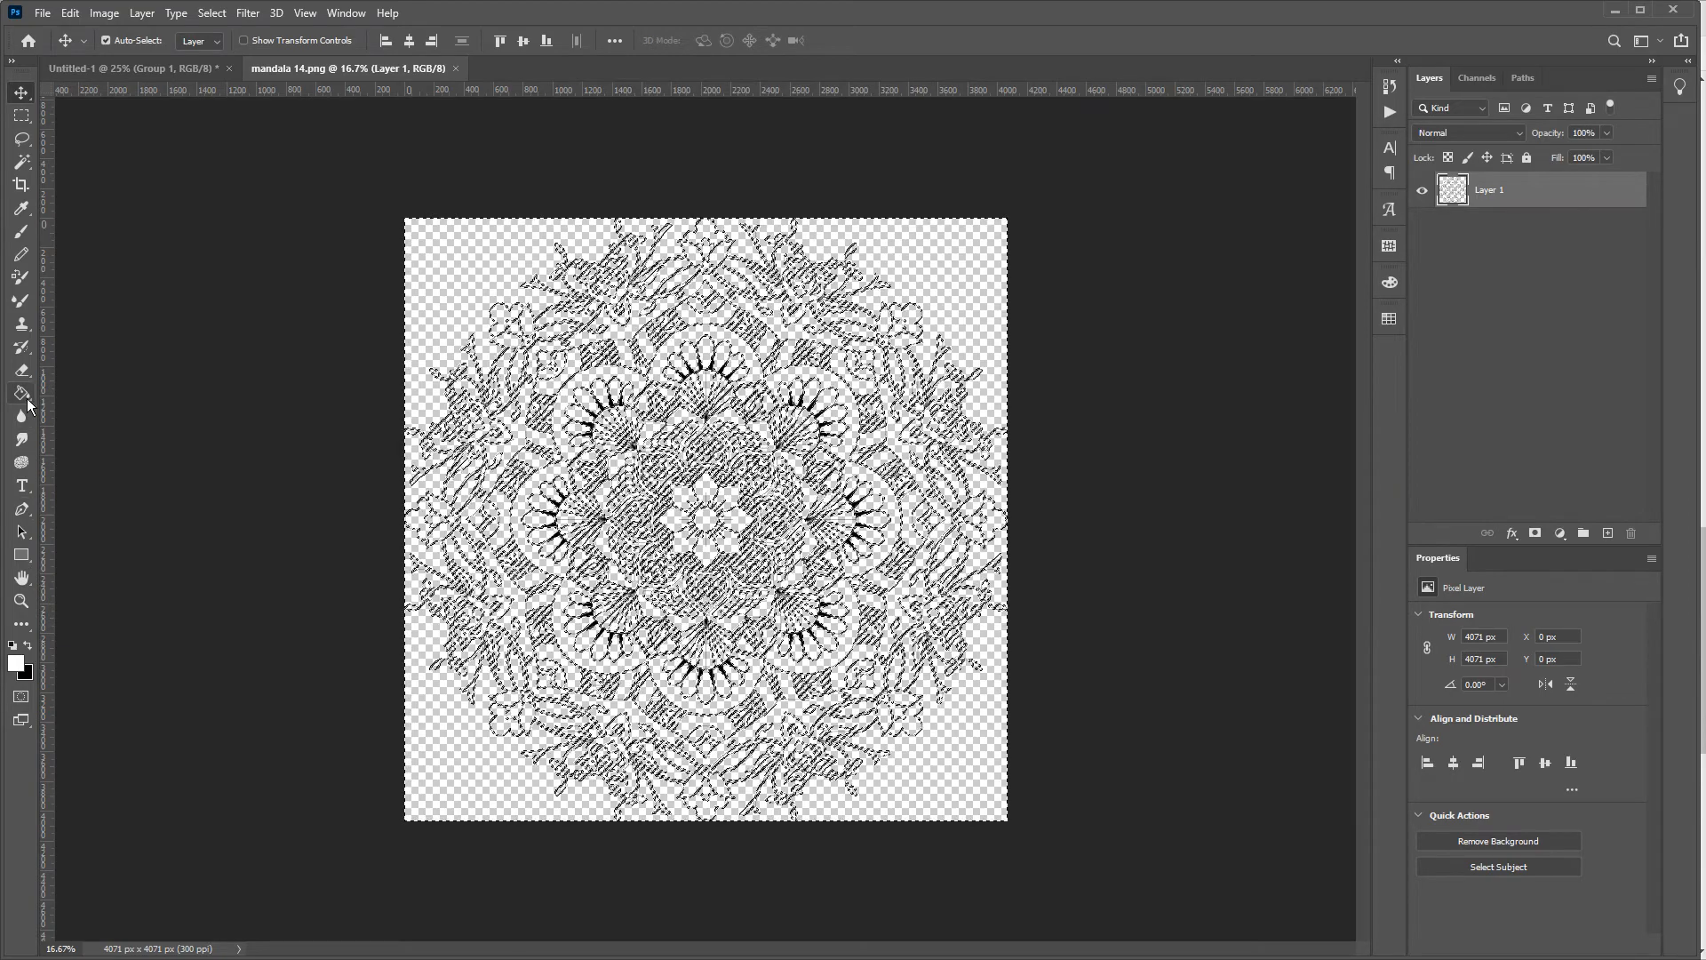
{"action": "left_click", "coordinate": [24, 394]}
{"action": "left_click", "coordinate": [454, 253]}
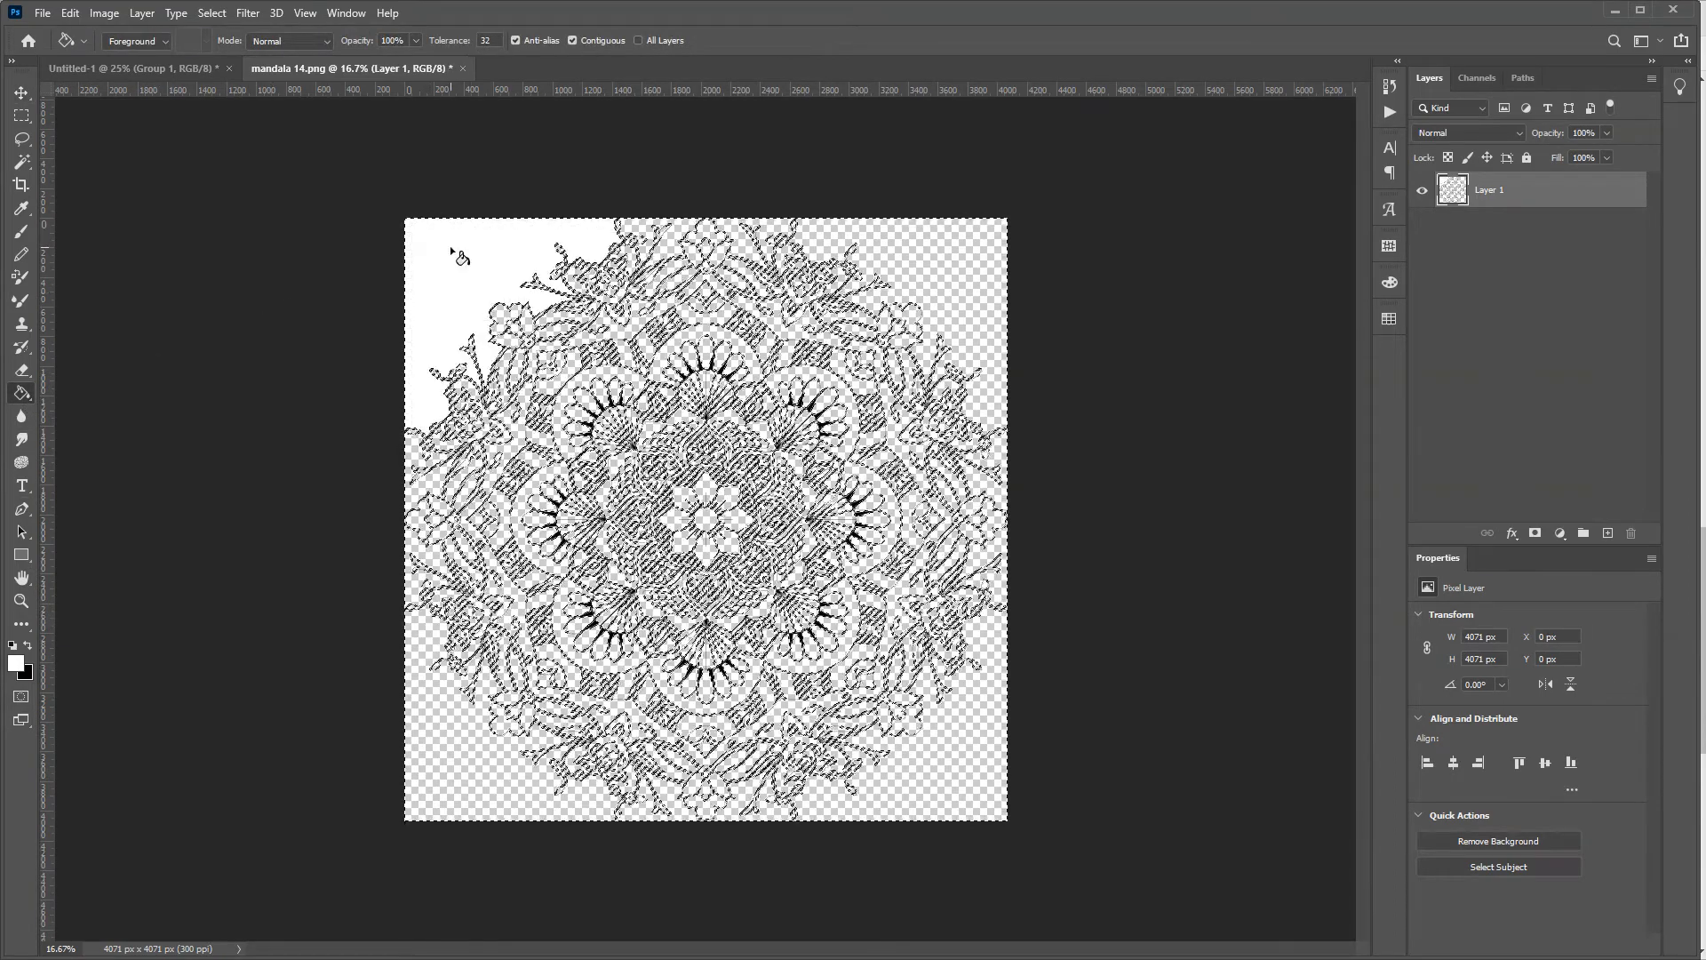
{"action": "left_click", "coordinate": [955, 256]}
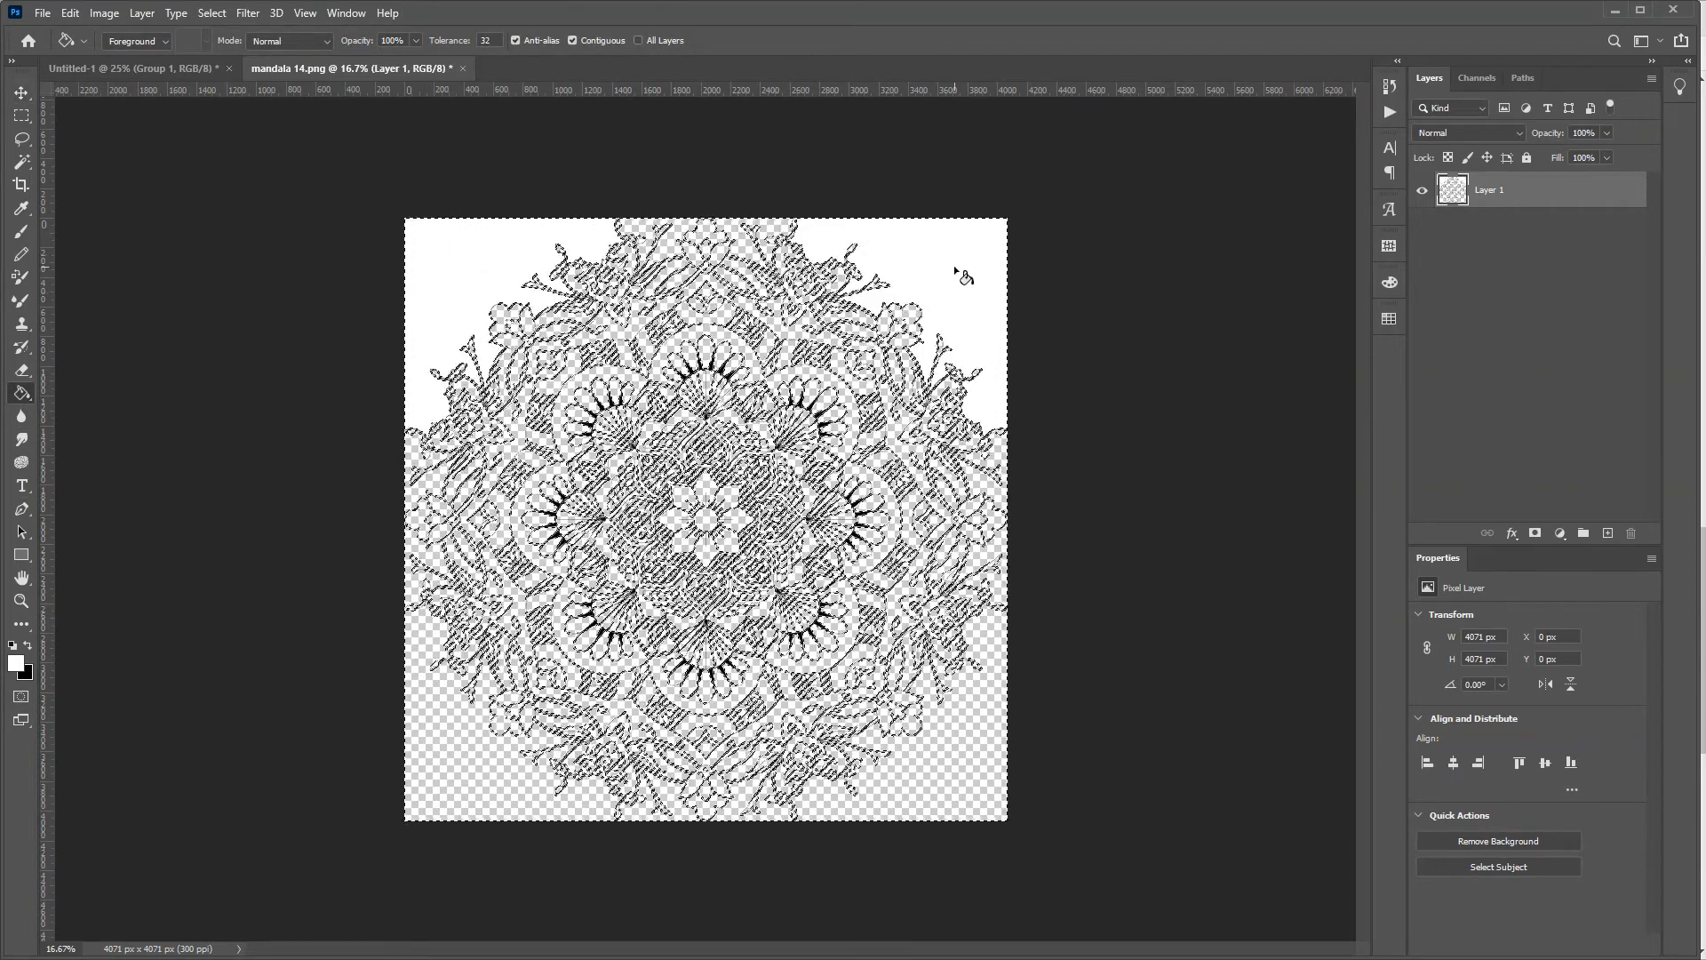
{"action": "key", "text": "ctrl+z"}
{"action": "key", "text": "ctrl+z"}
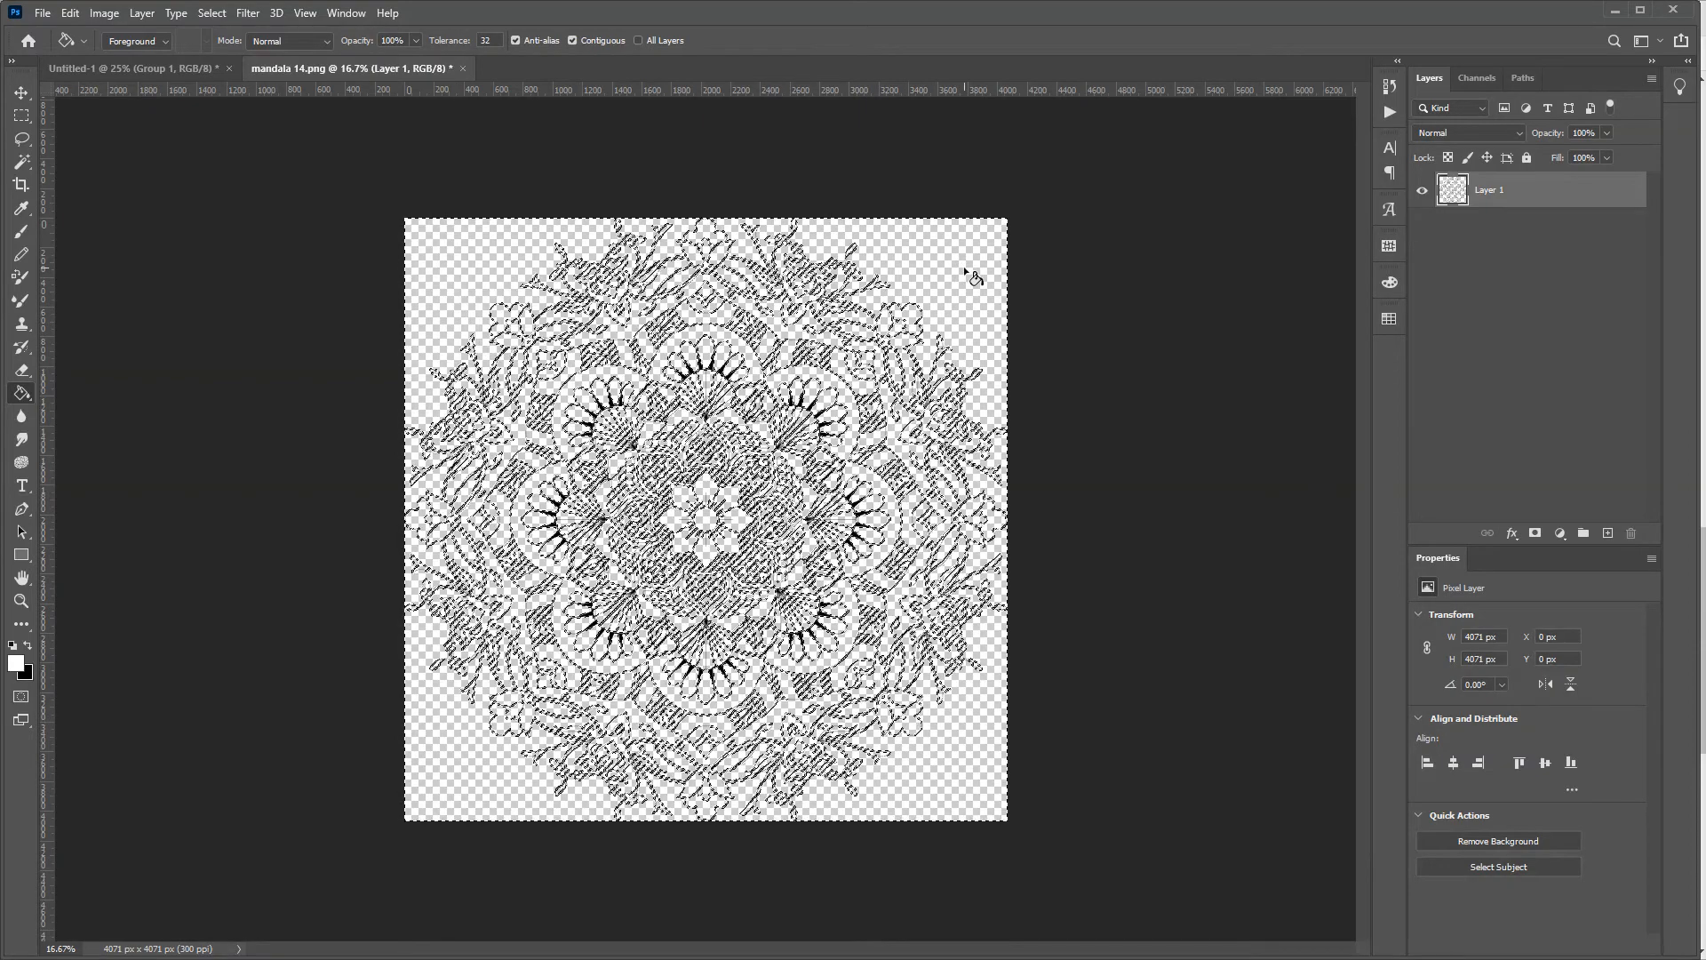
Fill all selected areas of the mandala image with white and clear the selection.
{"action": "left_click", "coordinate": [964, 266]}
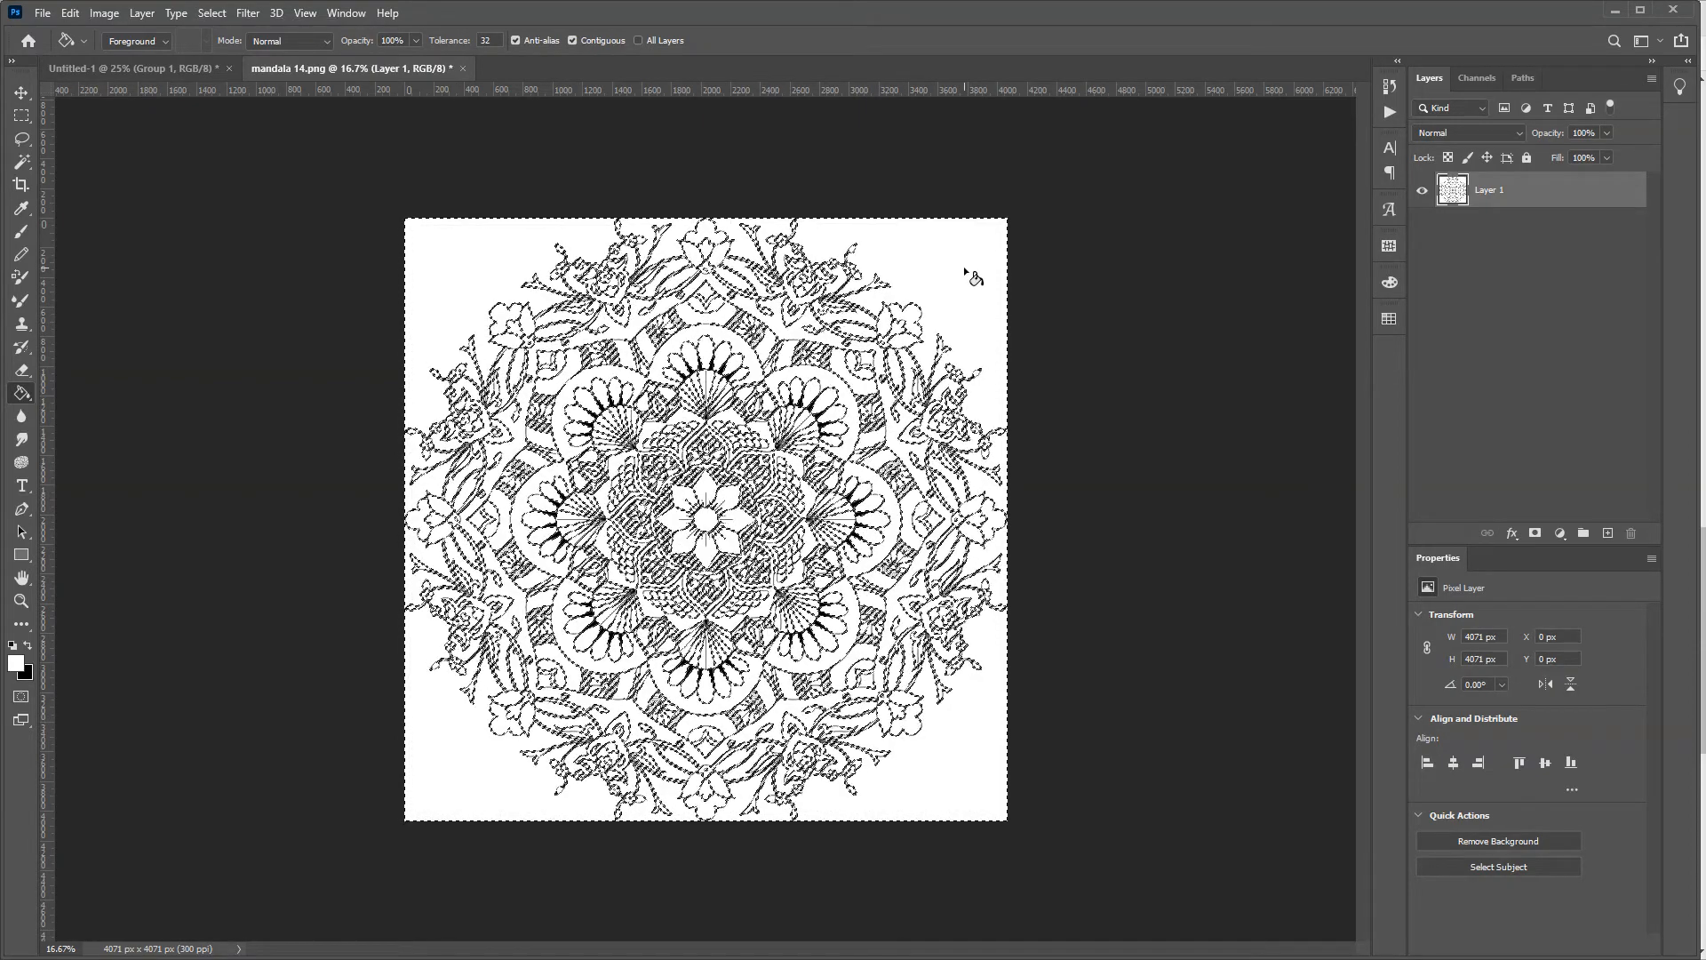
{"action": "key", "text": "ctrl+d"}
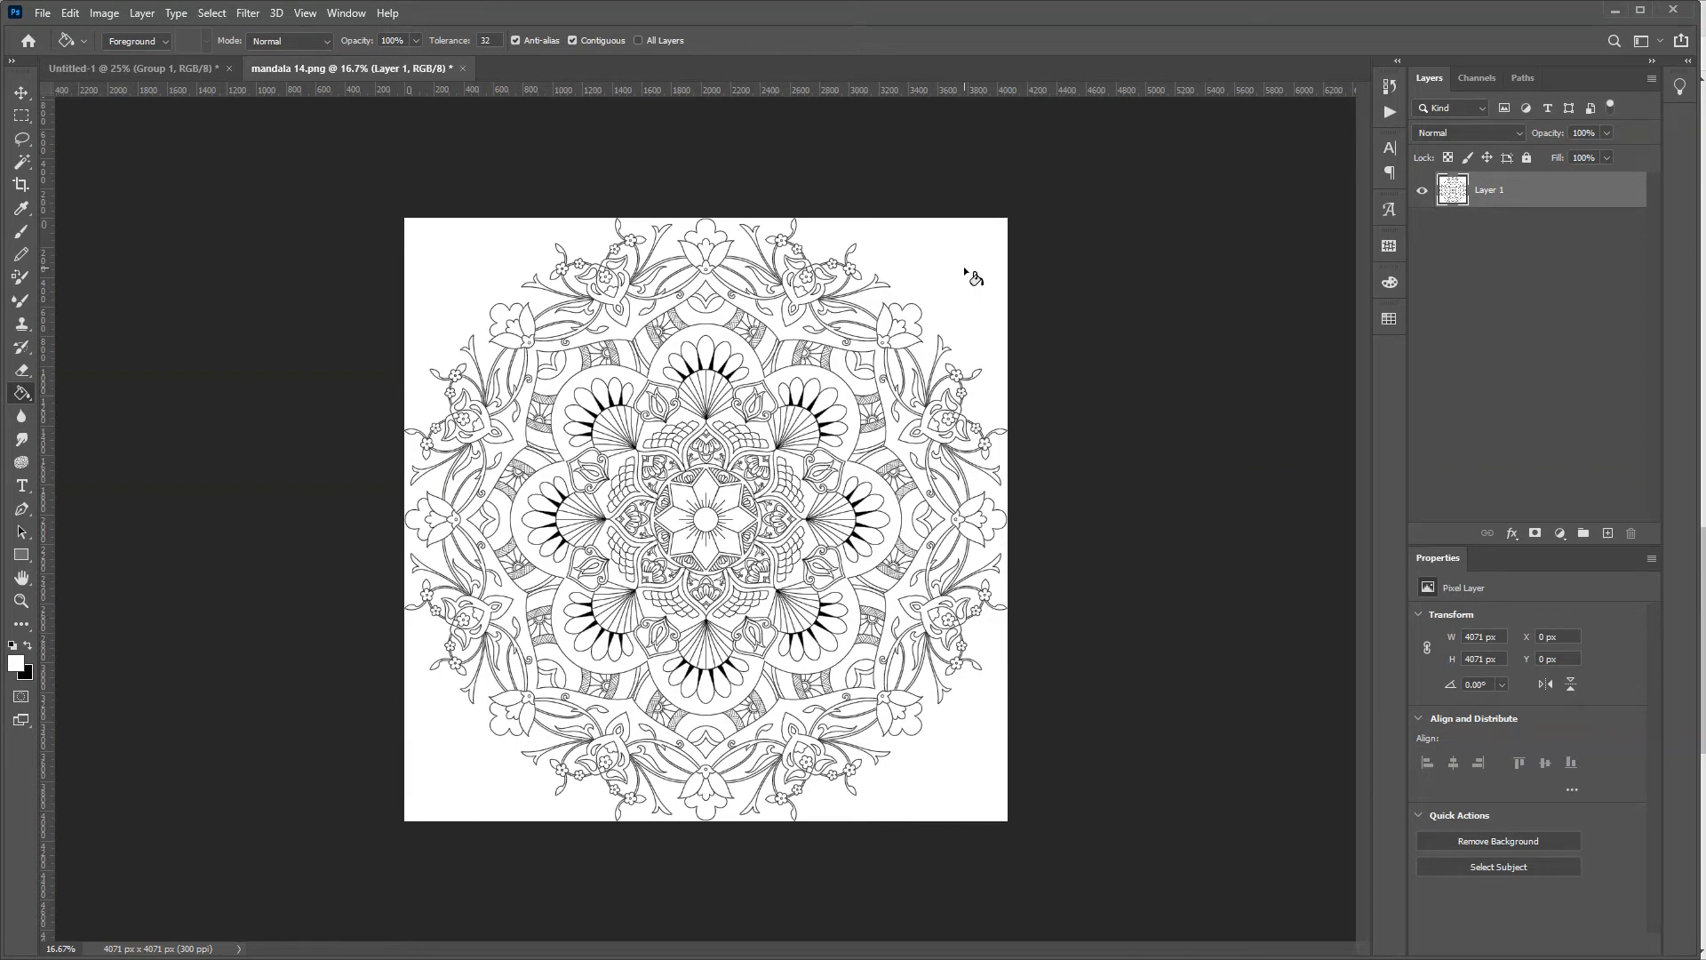
Copy the white-filled mandala layer into the Untitled-1 document with the Move tool.
{"action": "key", "text": "v"}
{"action": "left_click_drag", "start_coordinate": [805, 440], "coordinate": [572, 301]}
{"action": "left_click_drag", "start_coordinate": [479, 255], "coordinate": [211, 74]}
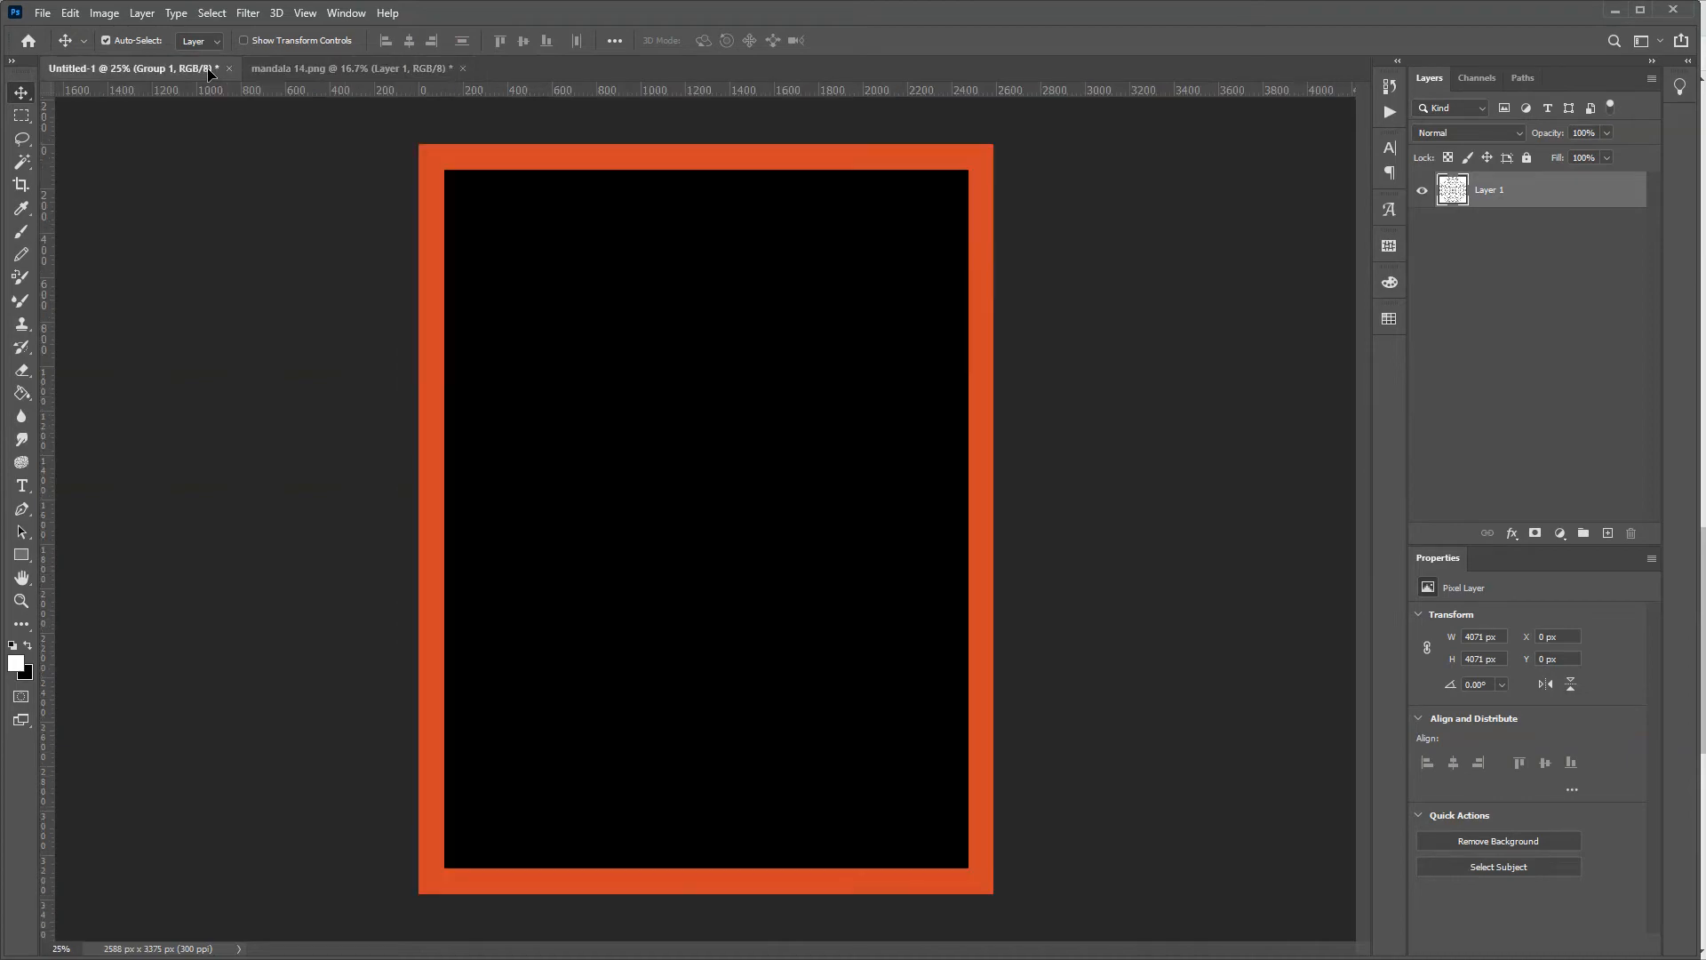
{"action": "left_click_drag", "start_coordinate": [712, 338], "coordinate": [765, 456]}
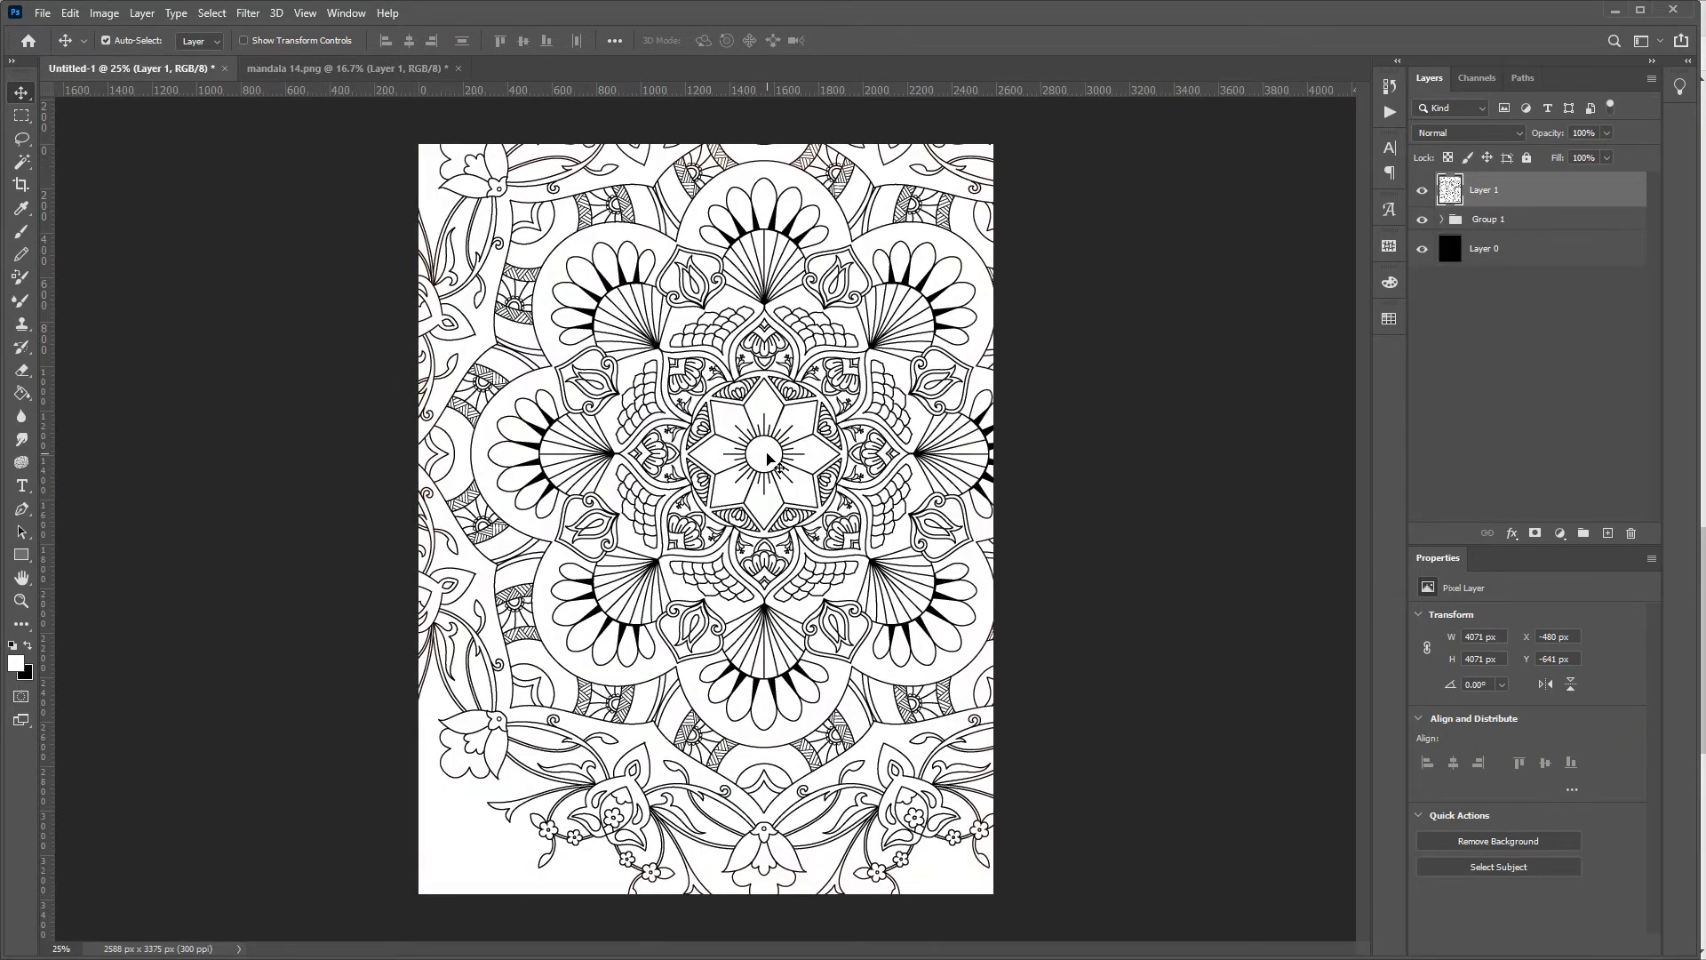
Scale the mandala down to about 39% and centre it on the page inside the orange margins.
{"action": "key", "text": "ctrl+t"}
{"action": "left_click_drag", "start_coordinate": [1215, 452], "coordinate": [940, 455]}
{"action": "left_click_drag", "start_coordinate": [865, 491], "coordinate": [819, 530]}
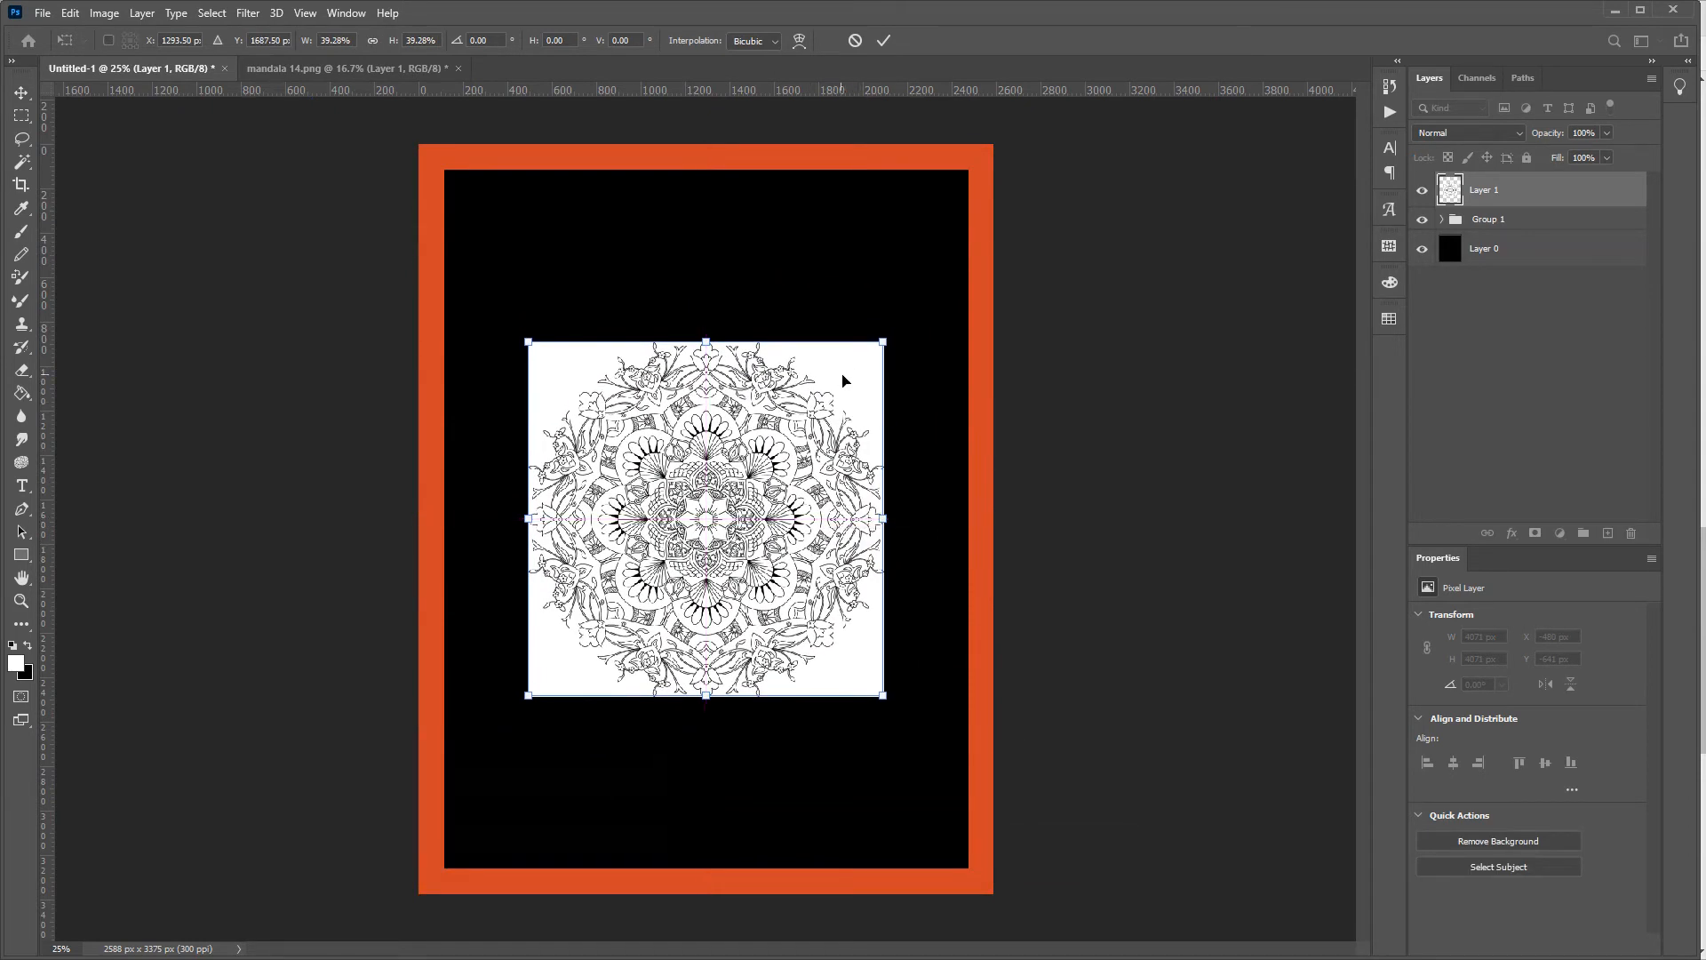
{"action": "key", "text": "Return"}
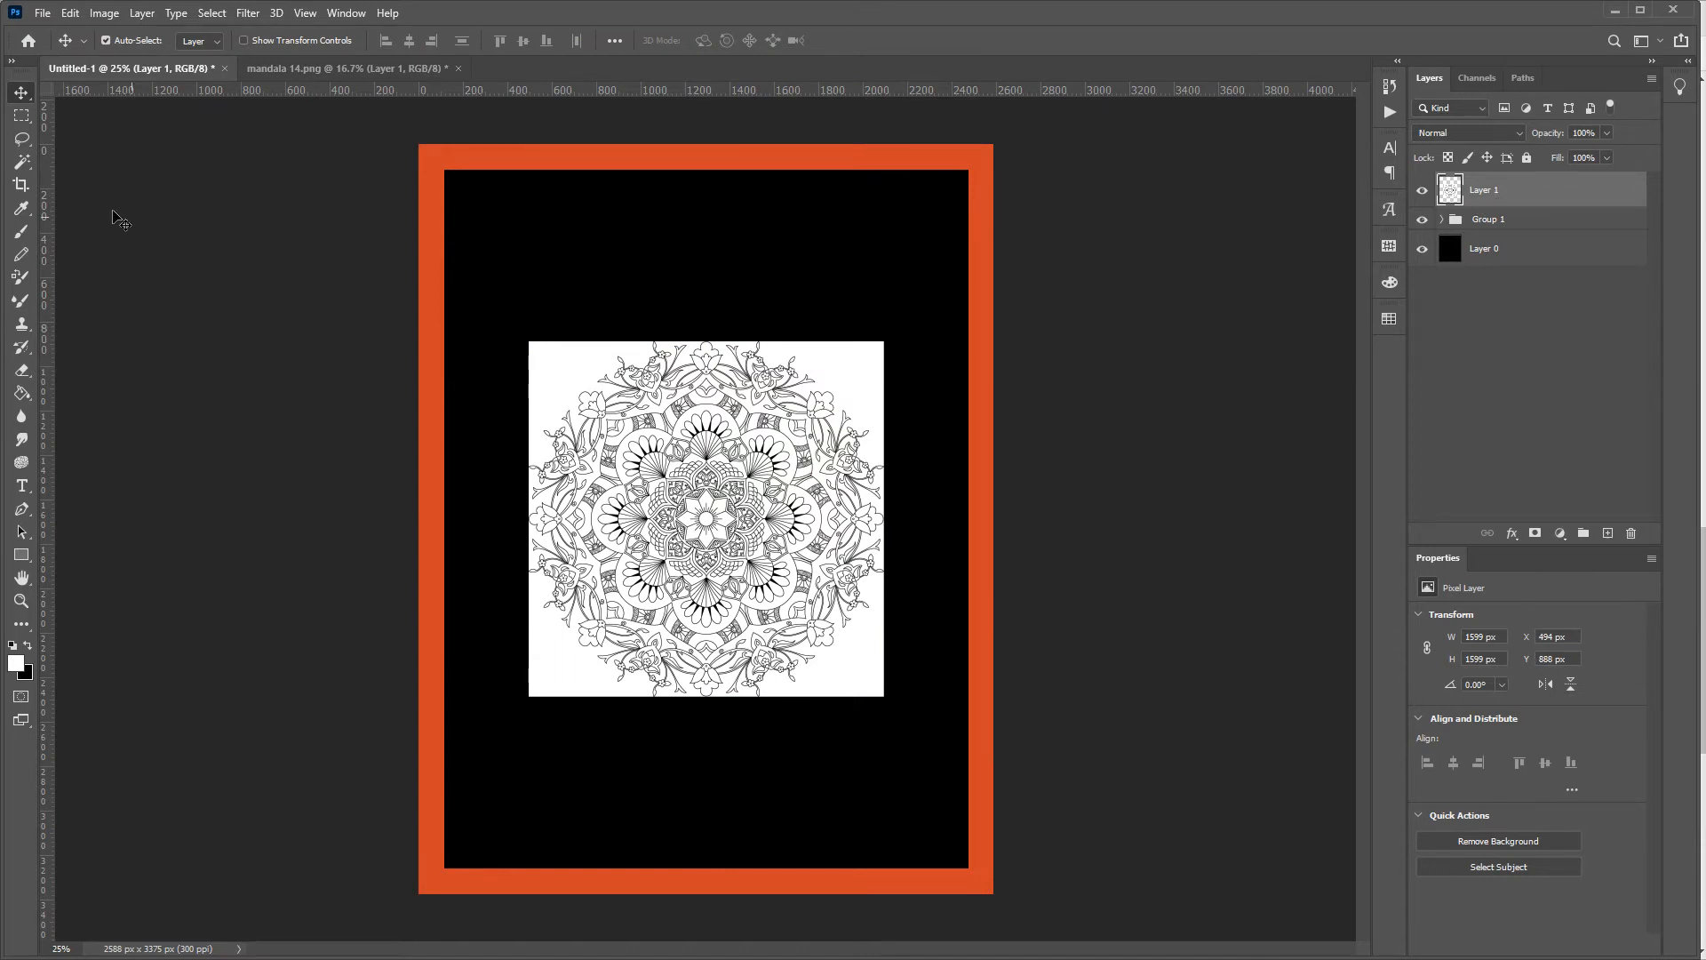
Select the four white corner areas around the mandala with the Magic Wand and delete them to reveal the black background.
{"action": "left_click", "coordinate": [28, 169]}
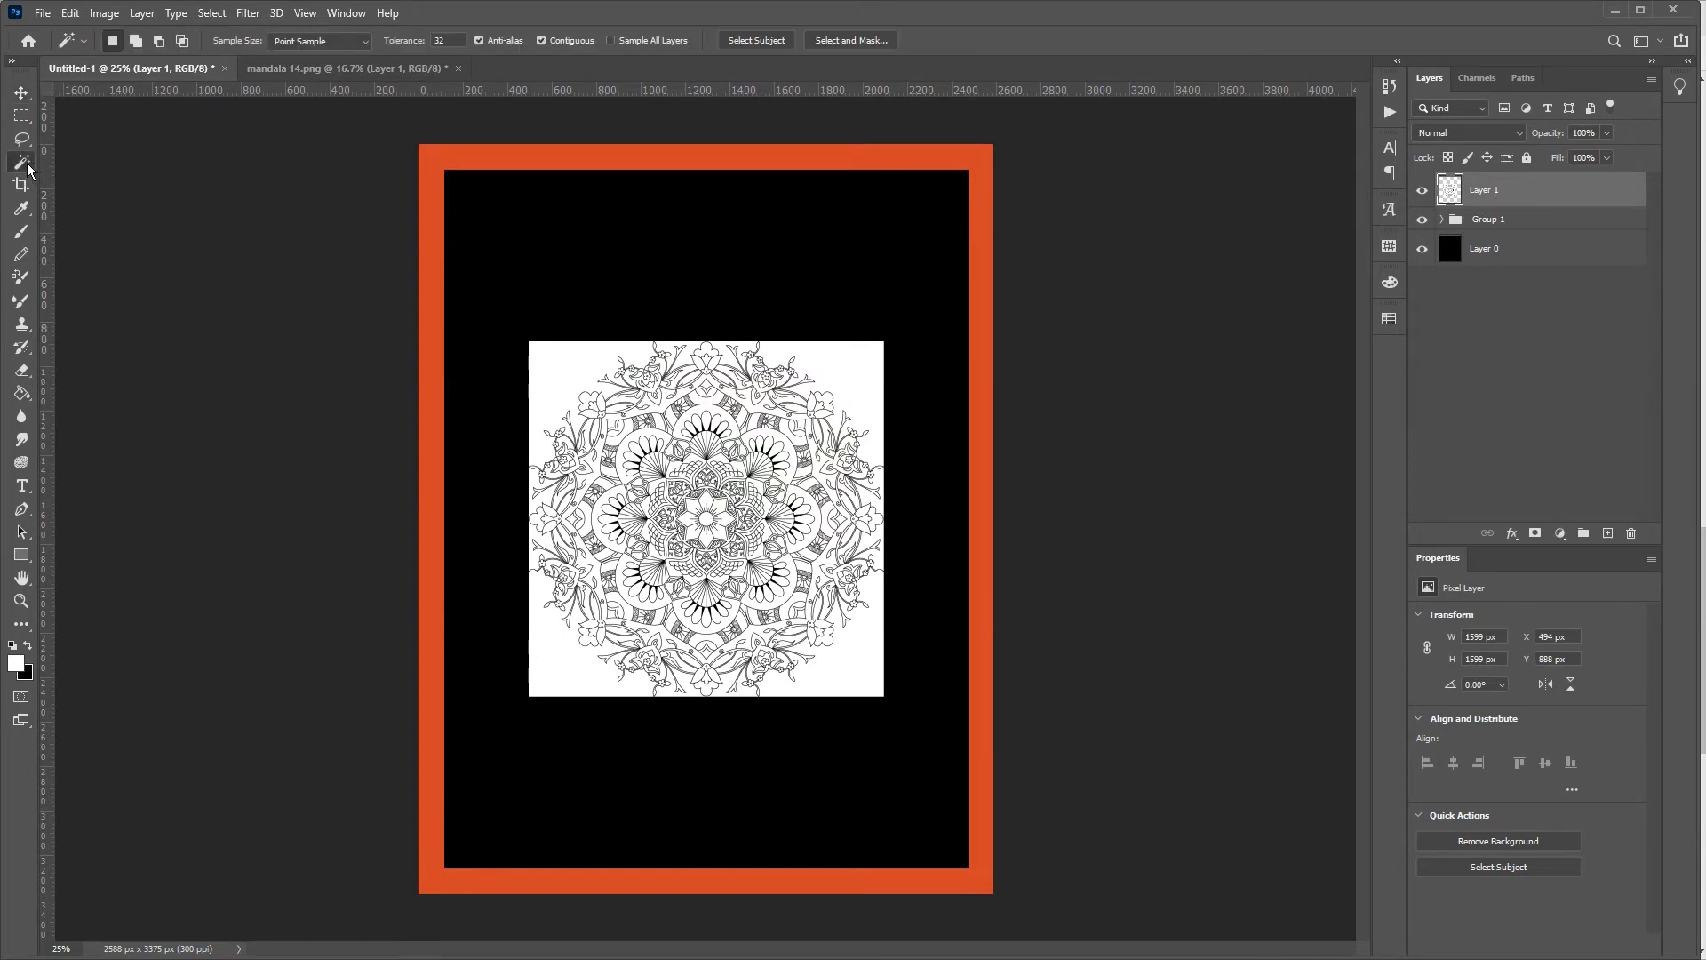
{"action": "left_click", "coordinate": [852, 364]}
{"action": "left_click", "coordinate": [563, 374], "text": "shift"}
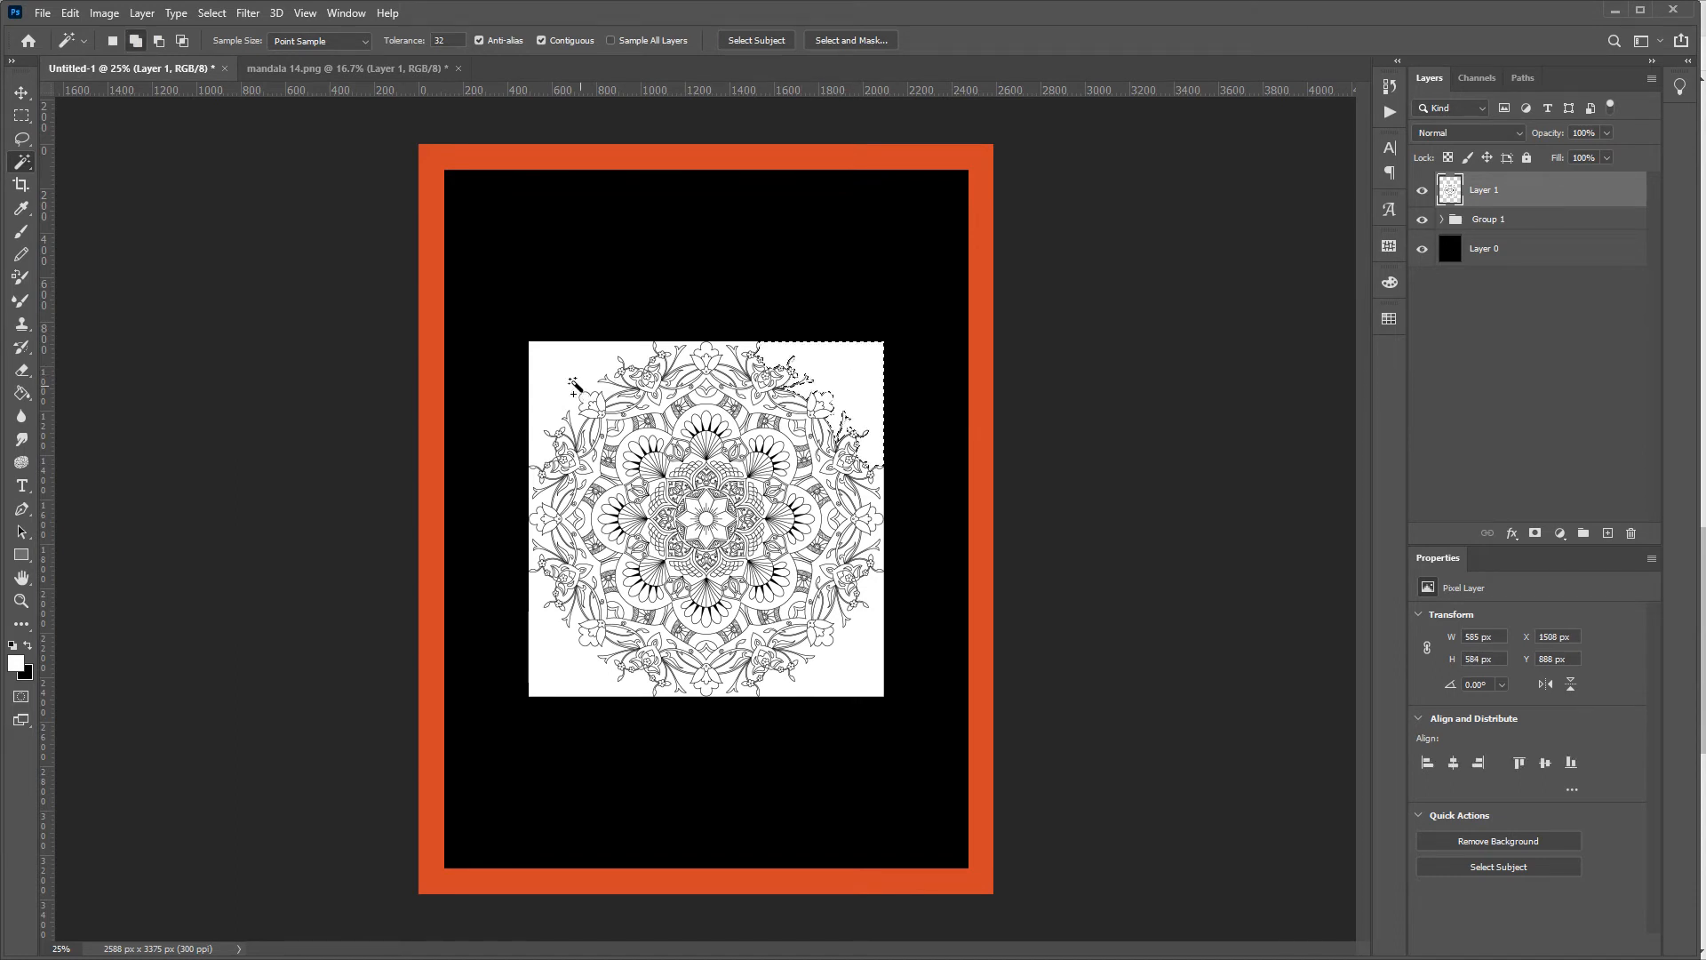
{"action": "left_click", "coordinate": [574, 672], "text": "shift"}
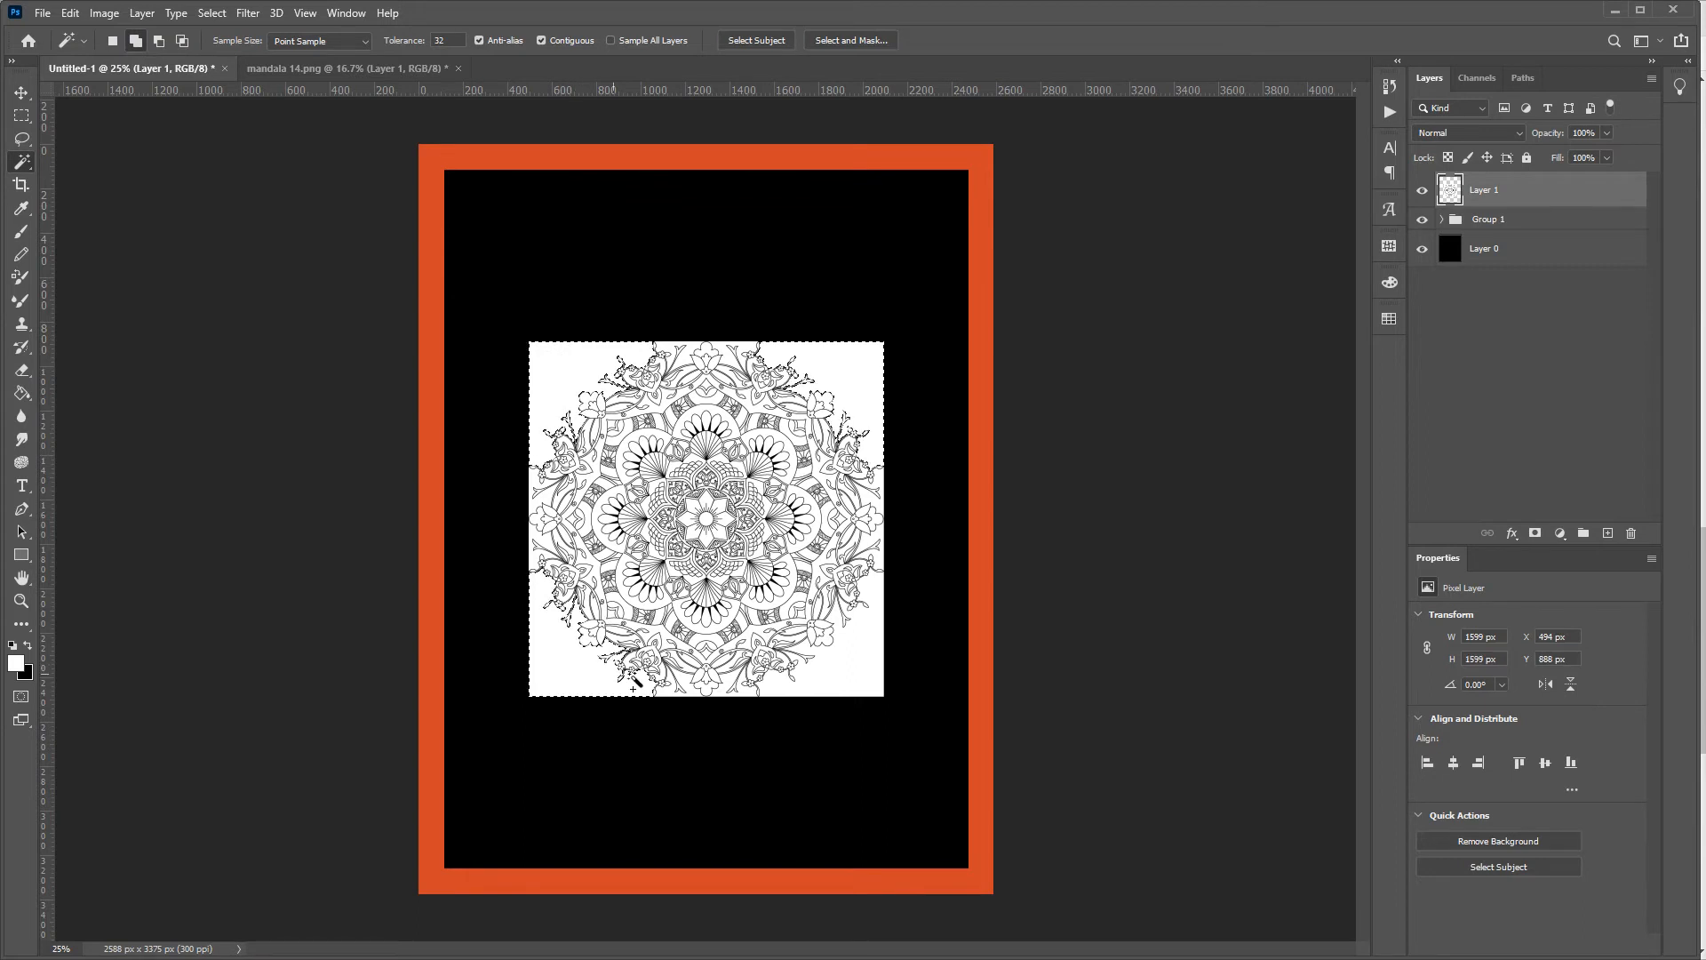
{"action": "left_click", "coordinate": [855, 658], "text": "shift"}
{"action": "key", "text": "Delete"}
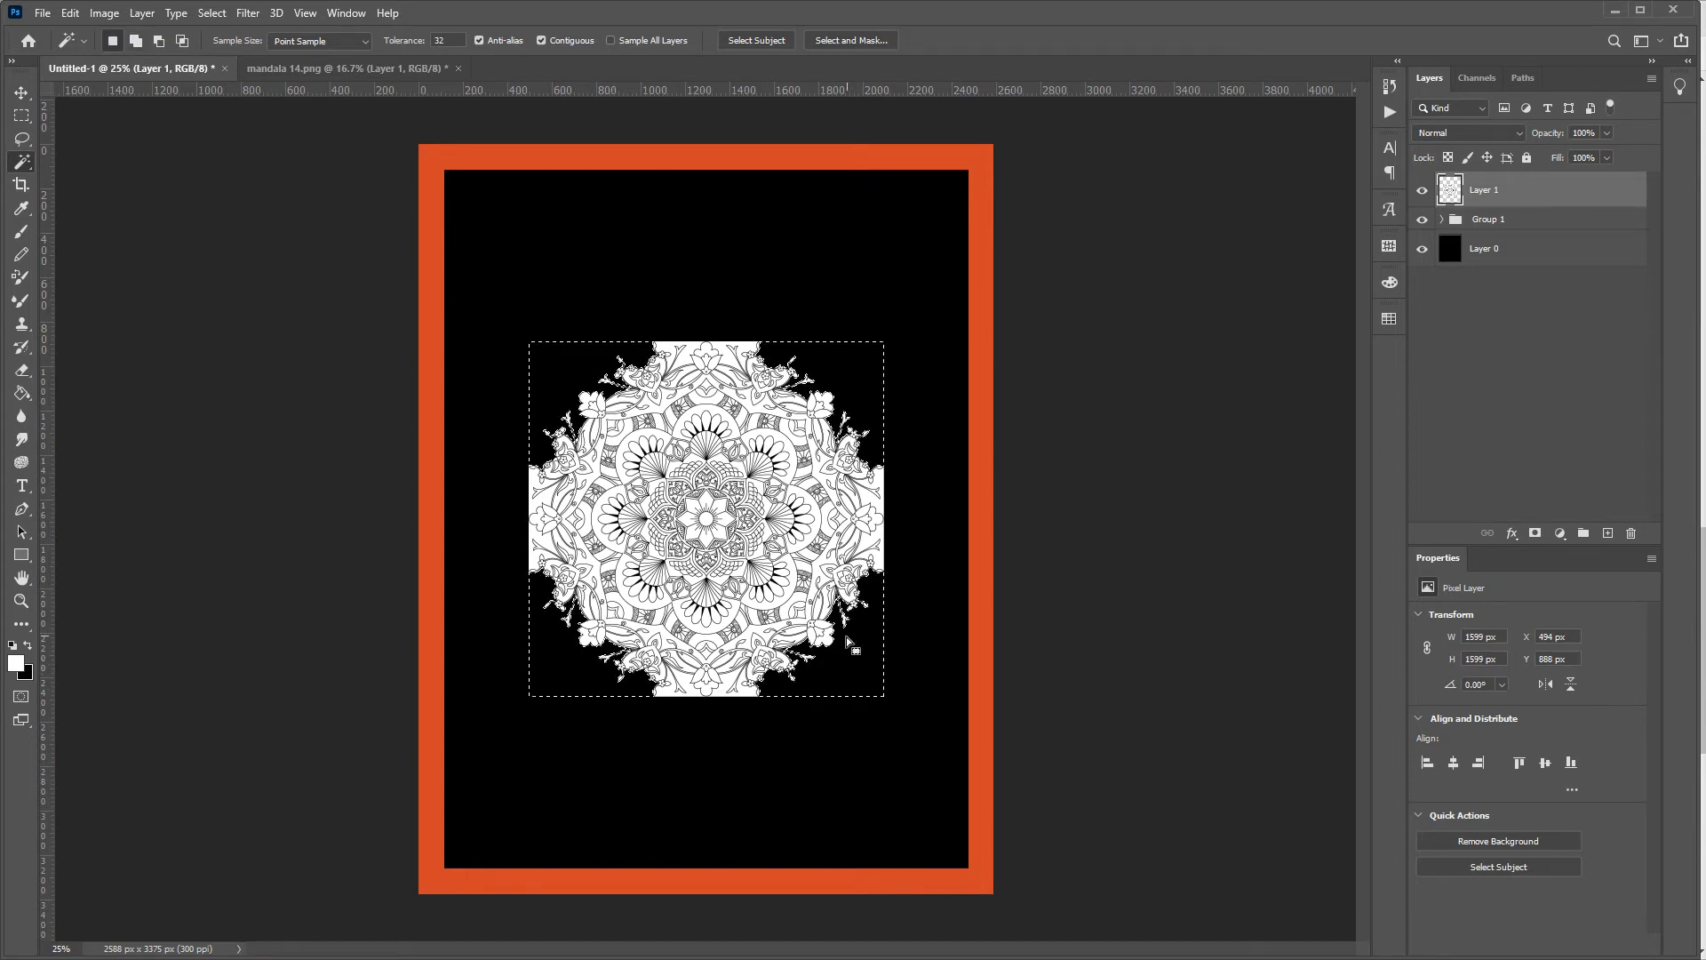
Select the remaining white areas along the mandala's four outer edges with the Magic Wand and delete them.
{"action": "left_click", "coordinate": [727, 686]}
{"action": "left_click", "coordinate": [536, 560], "text": "shift"}
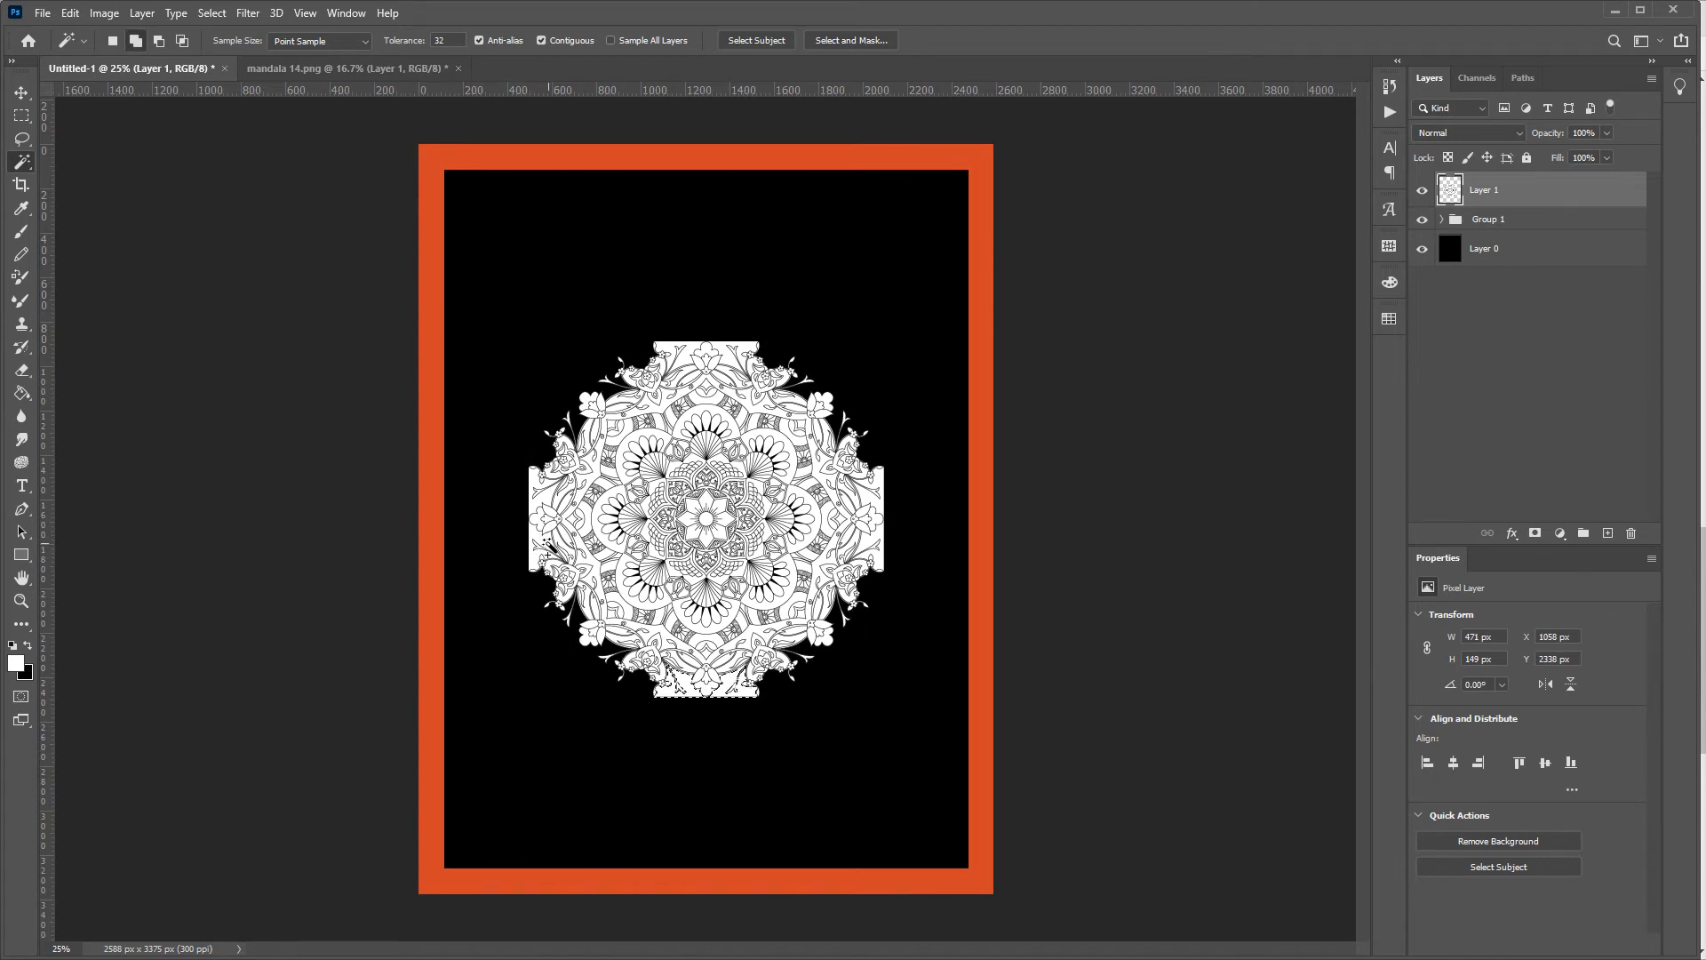
{"action": "left_click", "coordinate": [699, 365], "text": "shift"}
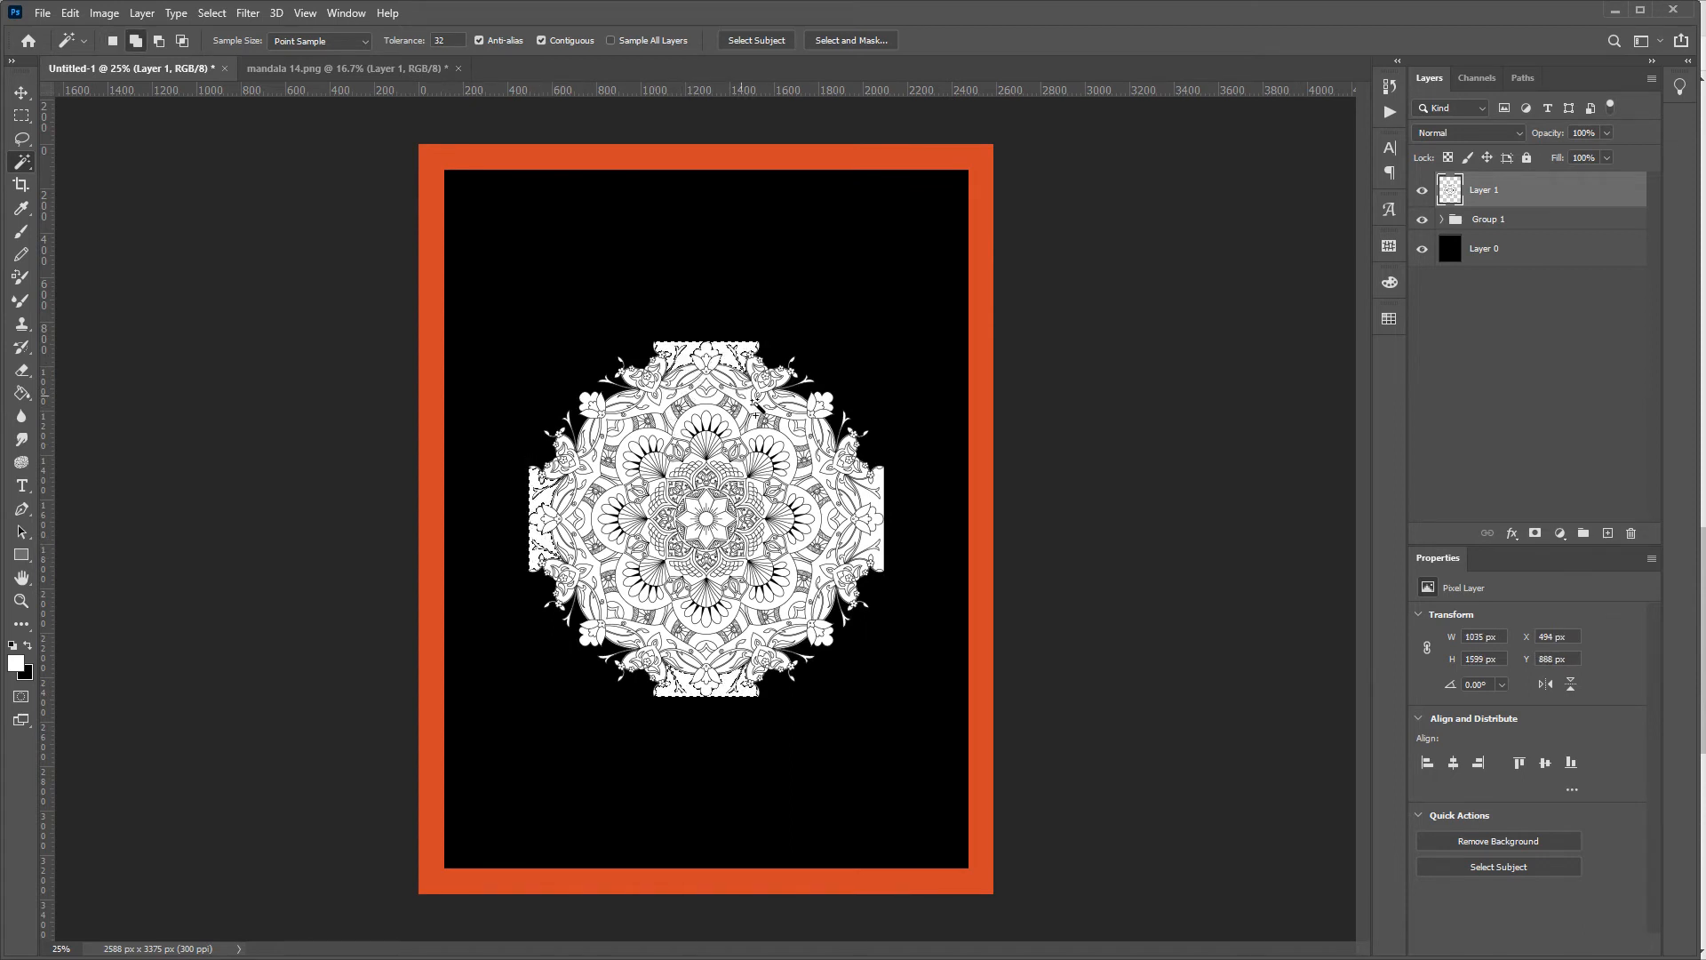
{"action": "left_click", "coordinate": [870, 513], "text": "shift"}
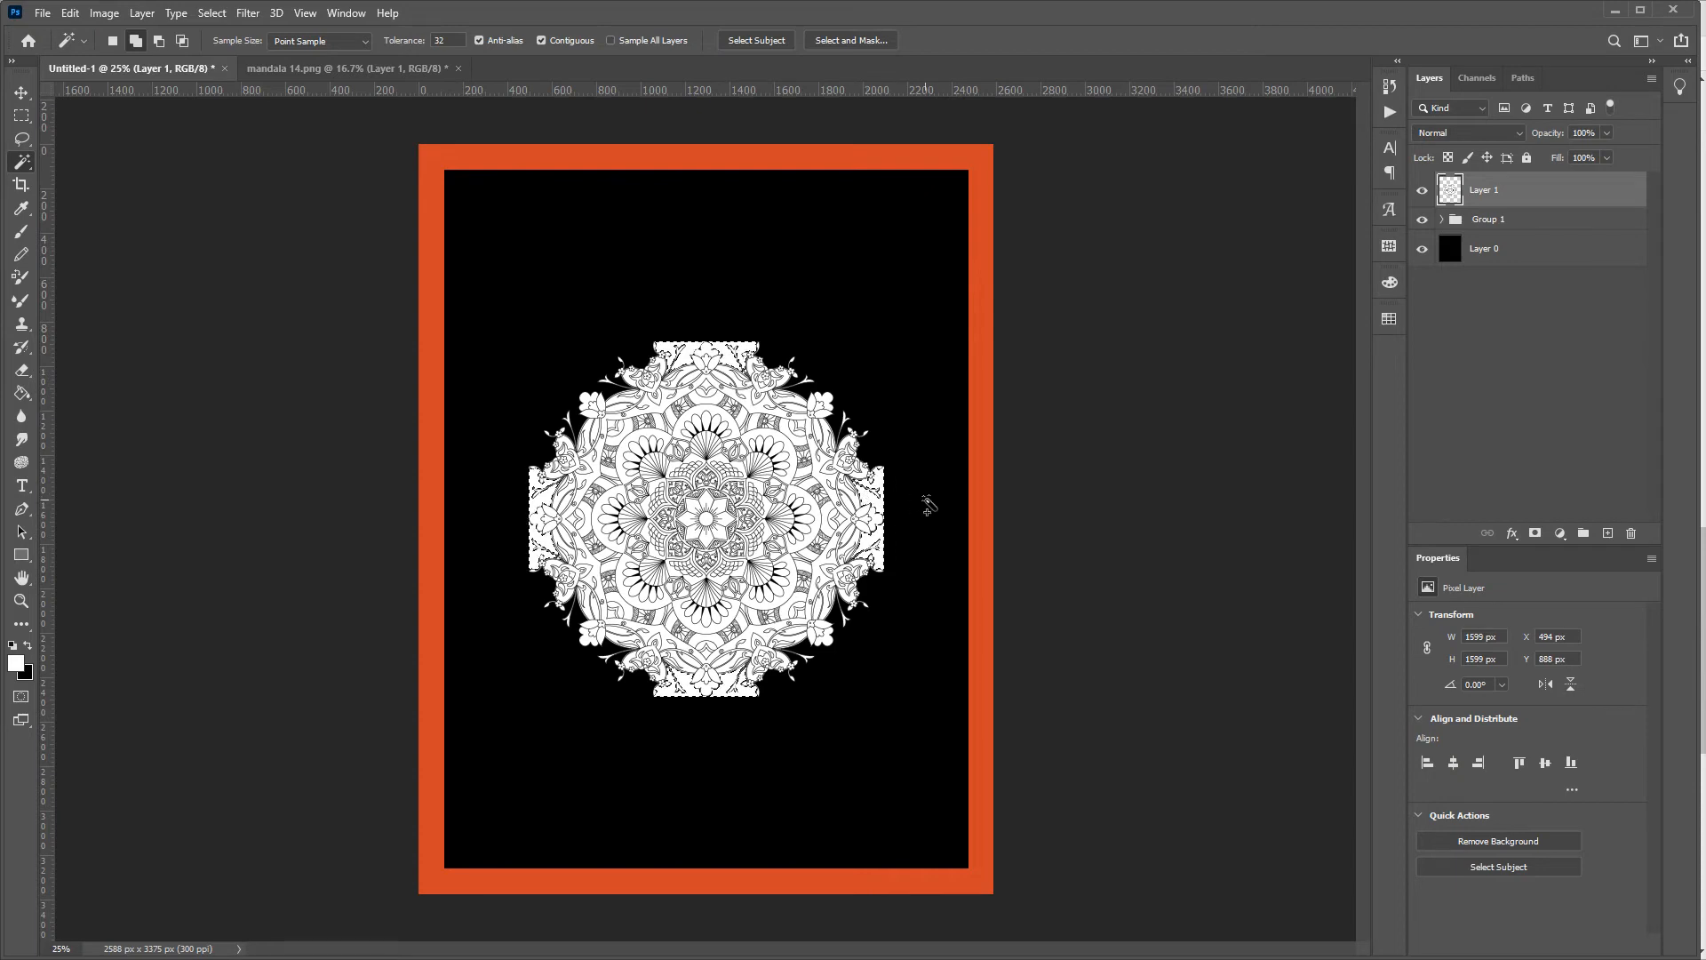
Enlarge the mandala to about 148% so it spans the width inside the orange margins, and hide the margin group.
{"action": "key", "text": "ctrl+t"}
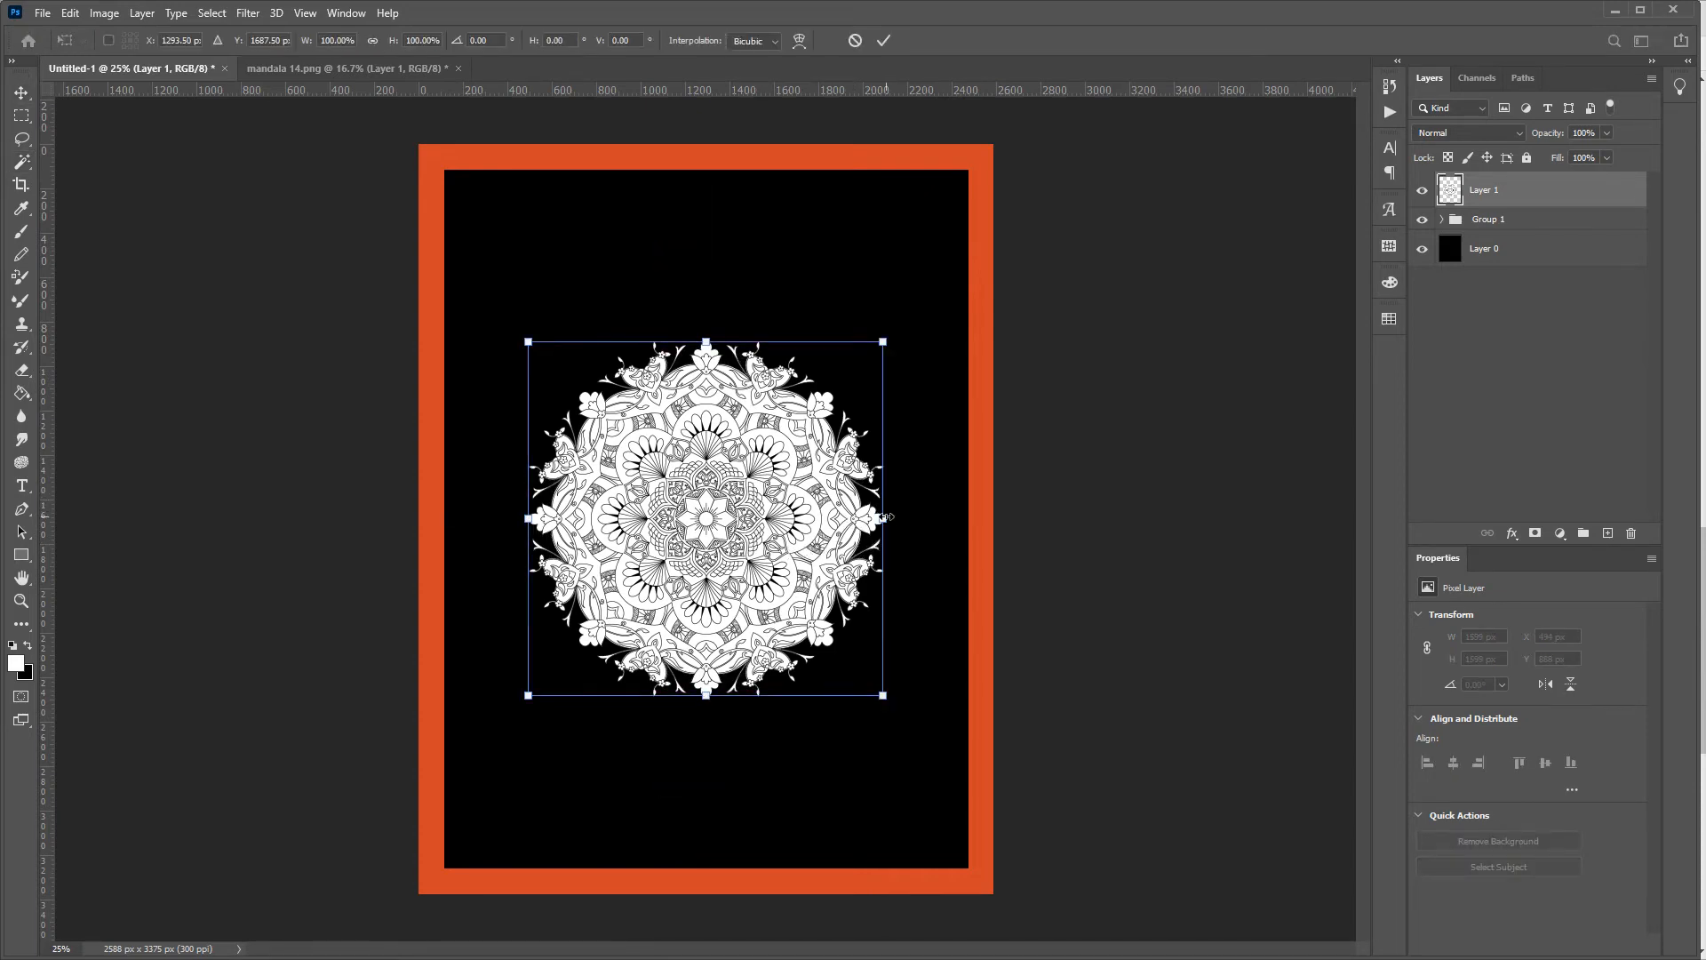
{"action": "left_click_drag", "start_coordinate": [887, 517], "coordinate": [972, 527]}
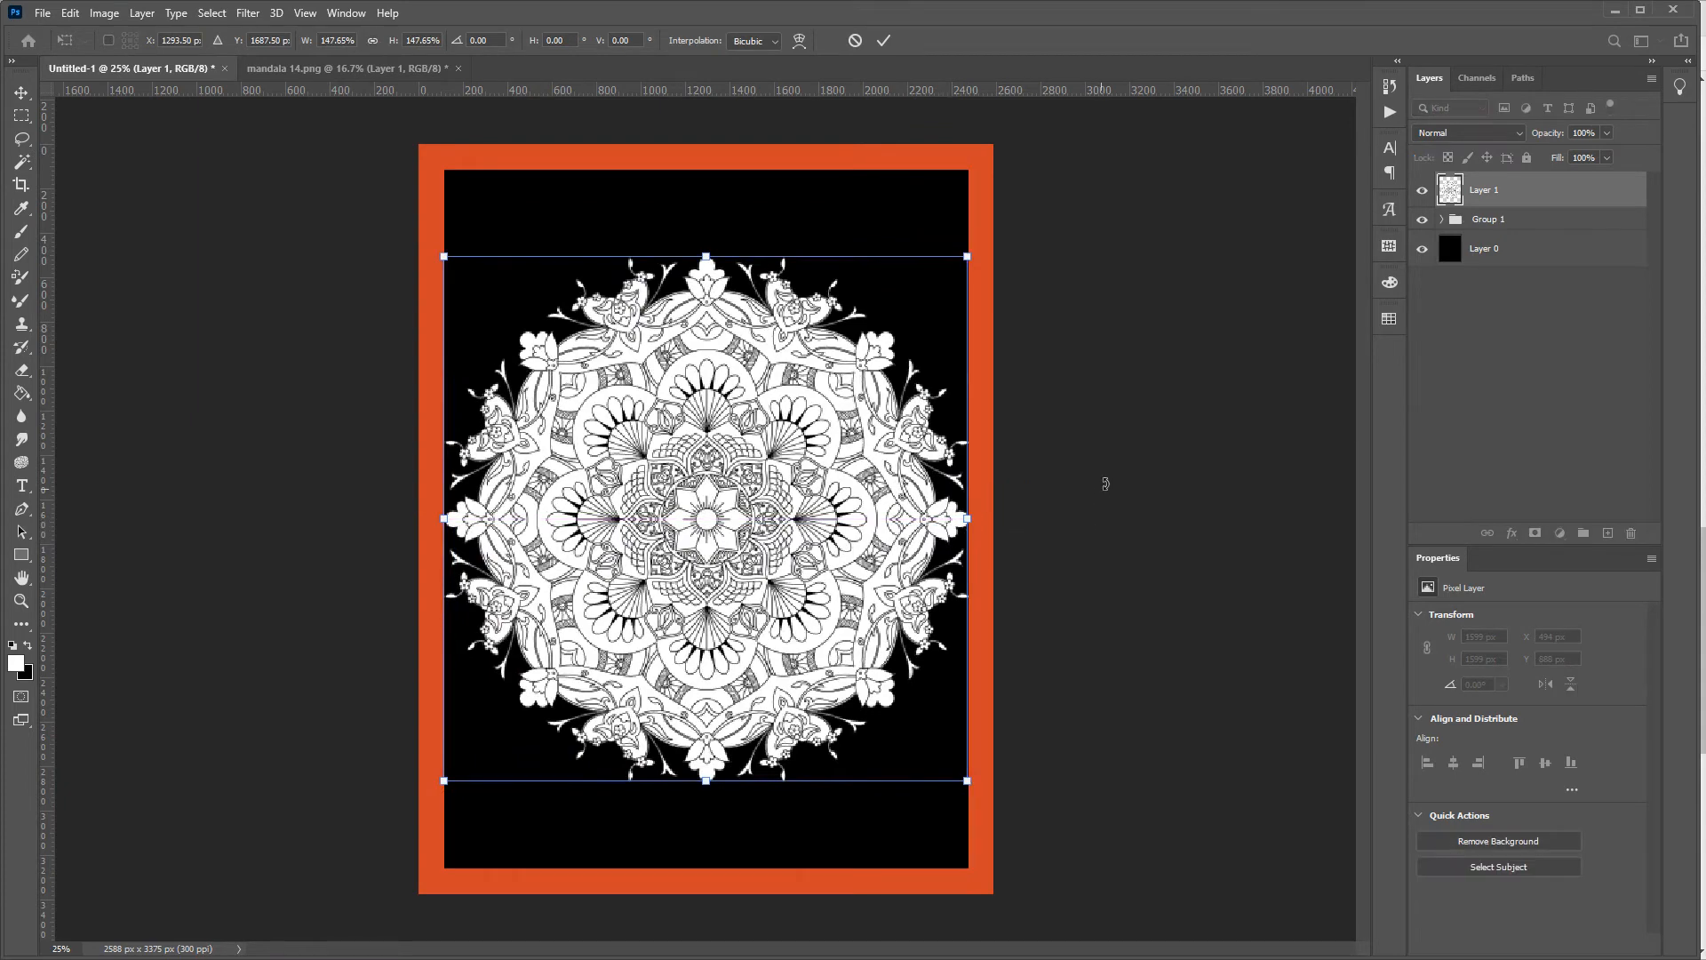
{"action": "key", "text": "Return"}
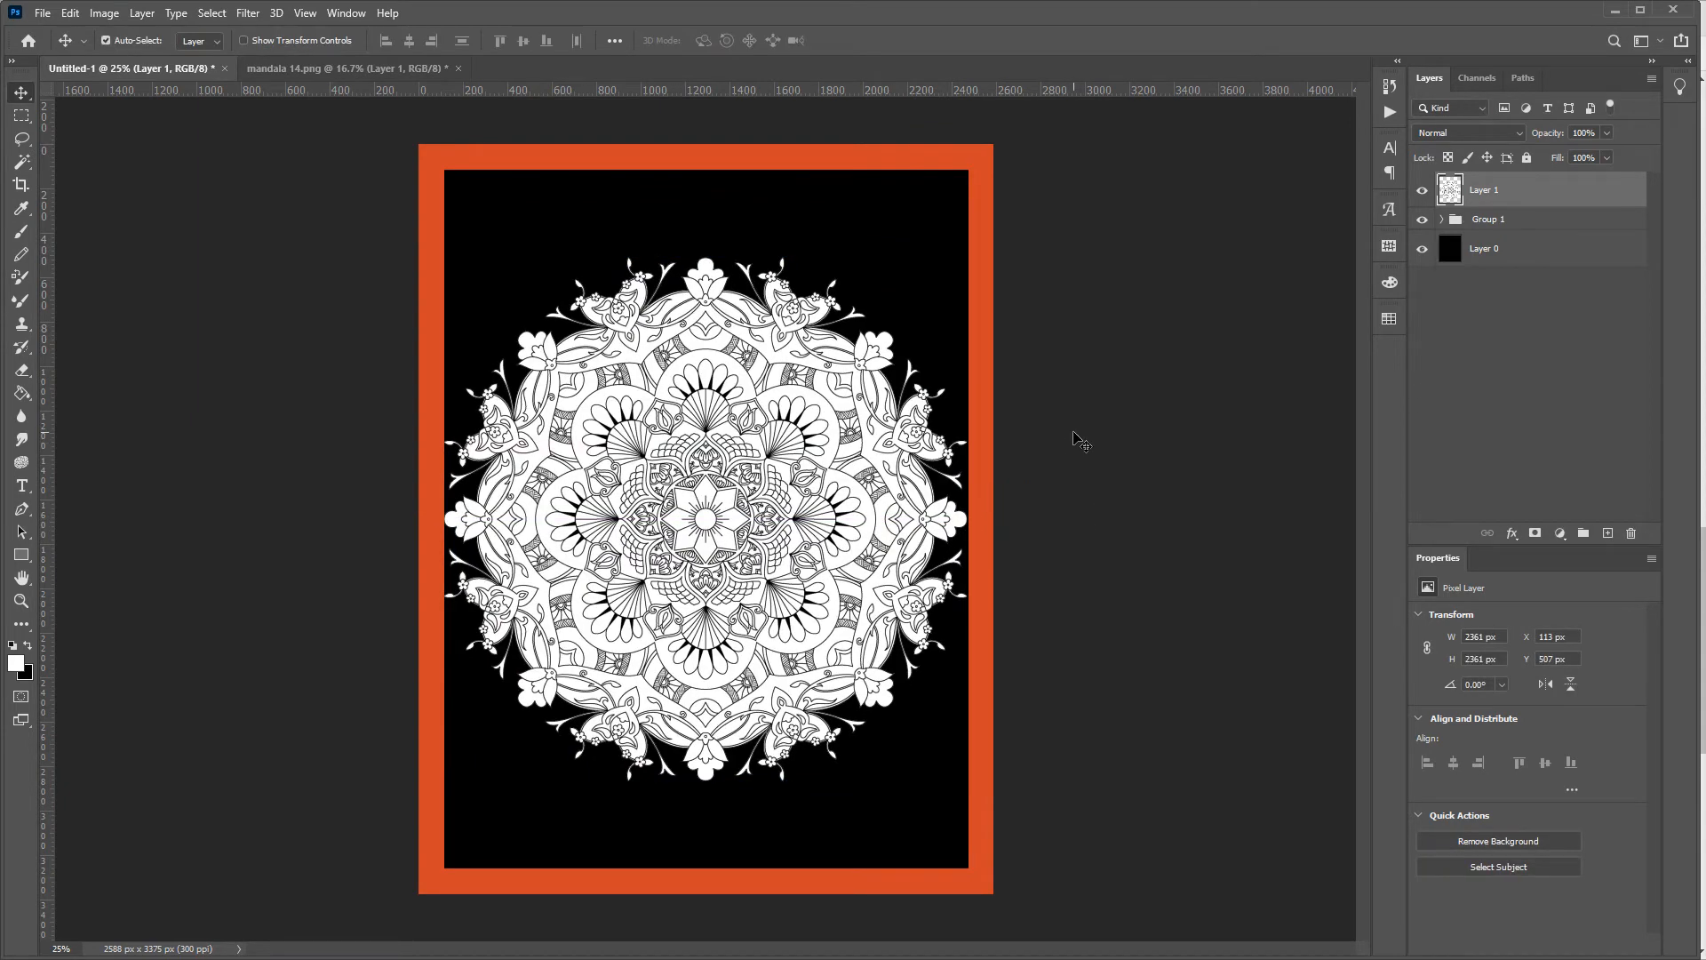
{"action": "left_click", "coordinate": [1423, 220]}
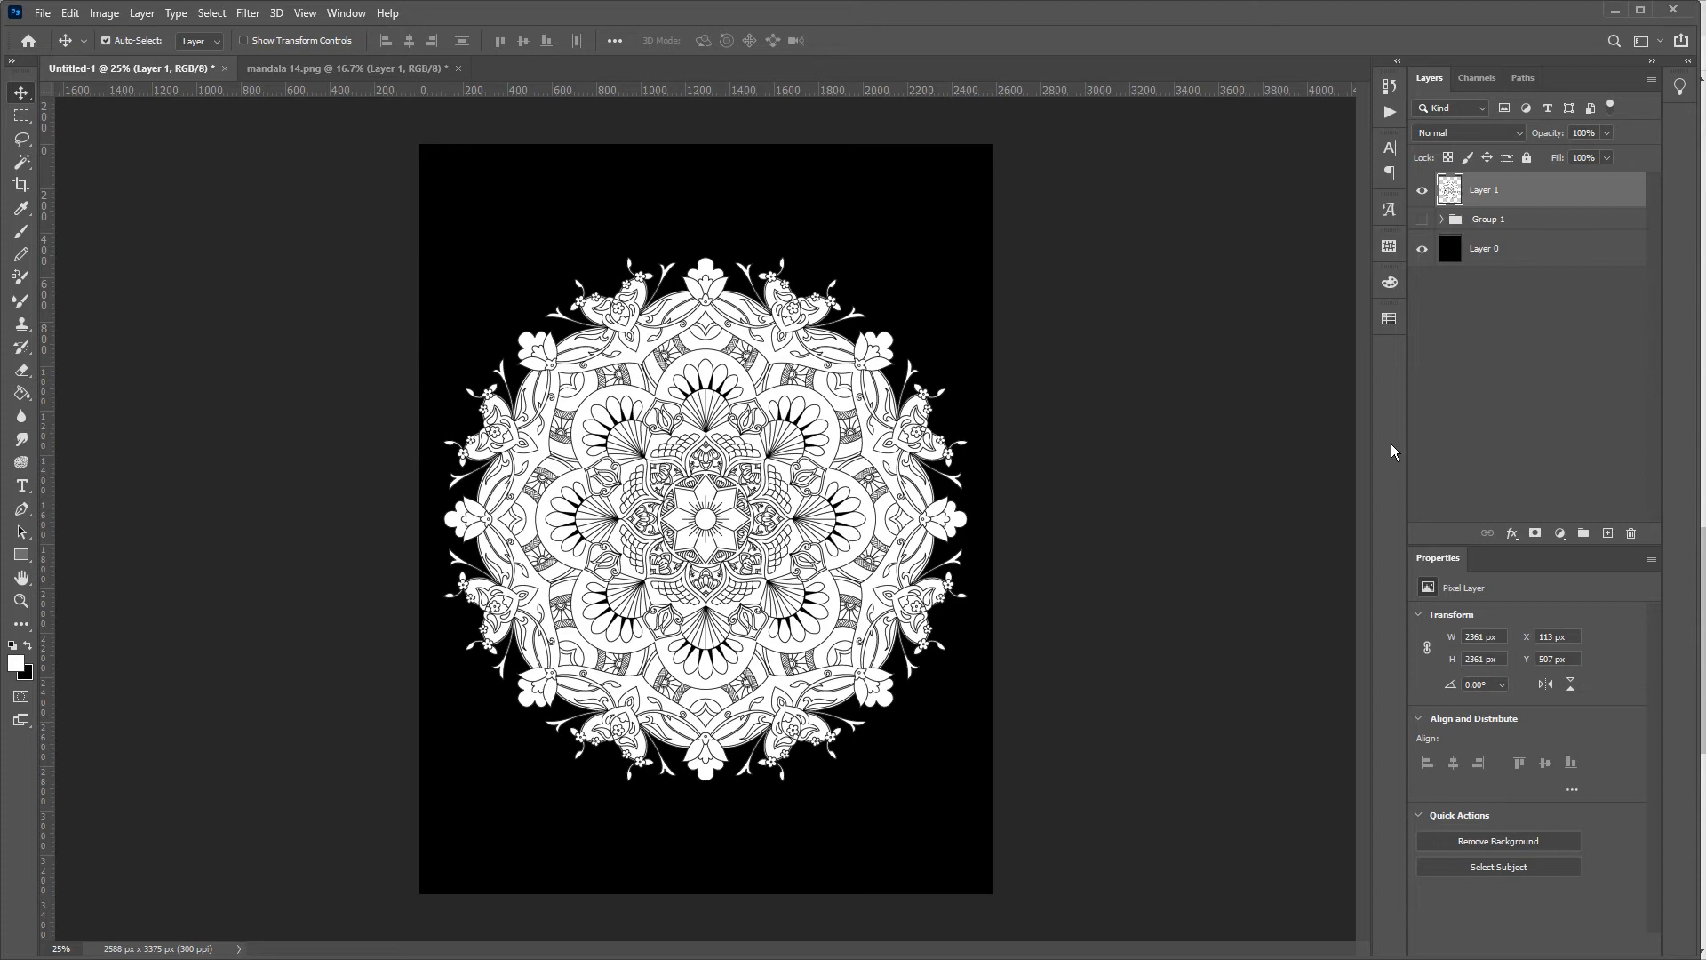
Duplicate the mandala layer and centre the copy on the page's top-right corner, scaled to about 75%.
{"action": "right_click", "coordinate": [1544, 194]}
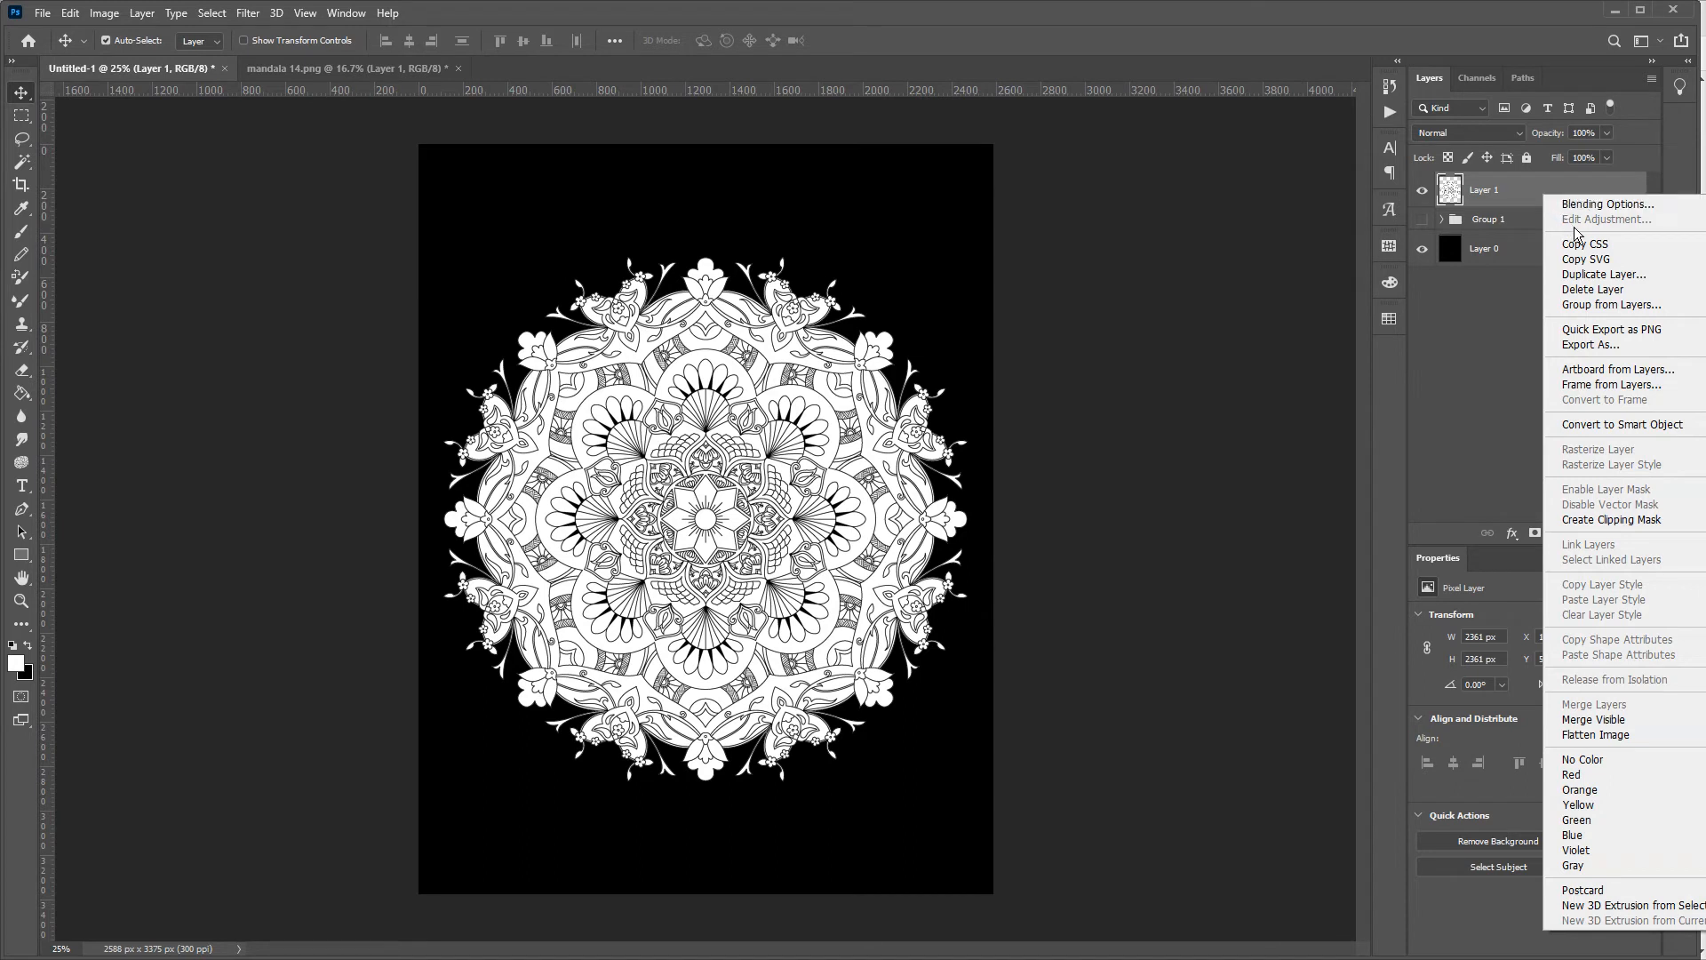
{"action": "left_click", "coordinate": [1644, 276]}
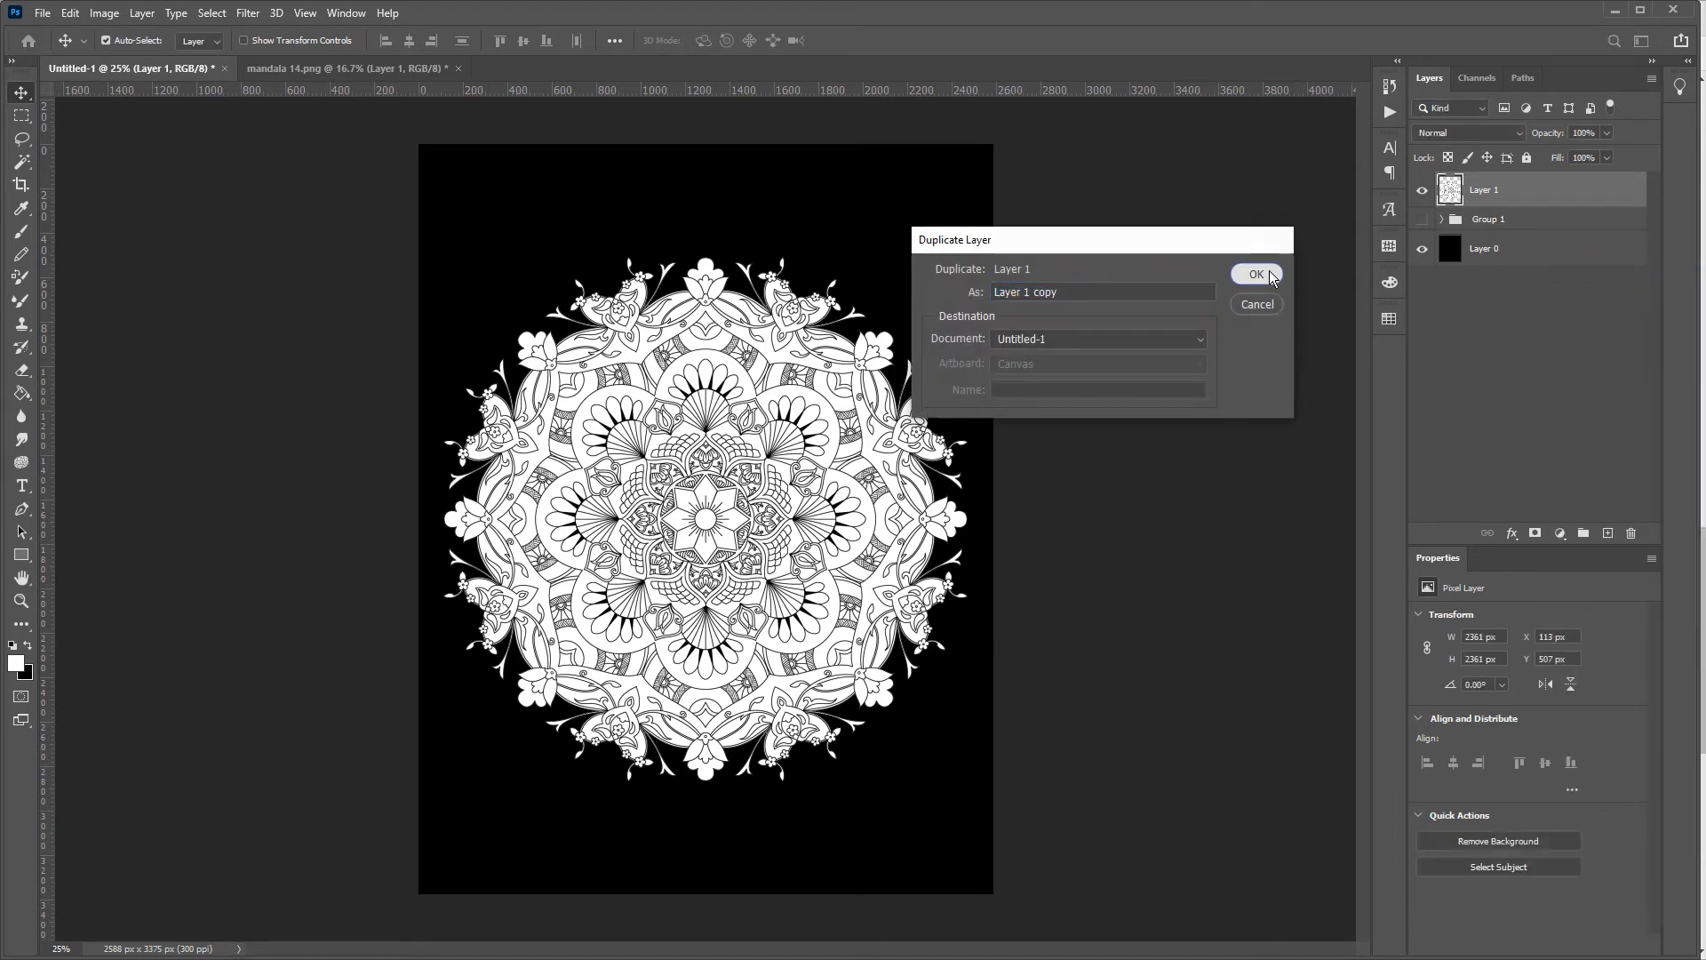
{"action": "left_click", "coordinate": [1255, 275]}
{"action": "left_click_drag", "start_coordinate": [694, 534], "coordinate": [974, 205]}
{"action": "key", "text": "ctrl+t"}
{"action": "left_click_drag", "start_coordinate": [732, 405], "coordinate": [798, 339]}
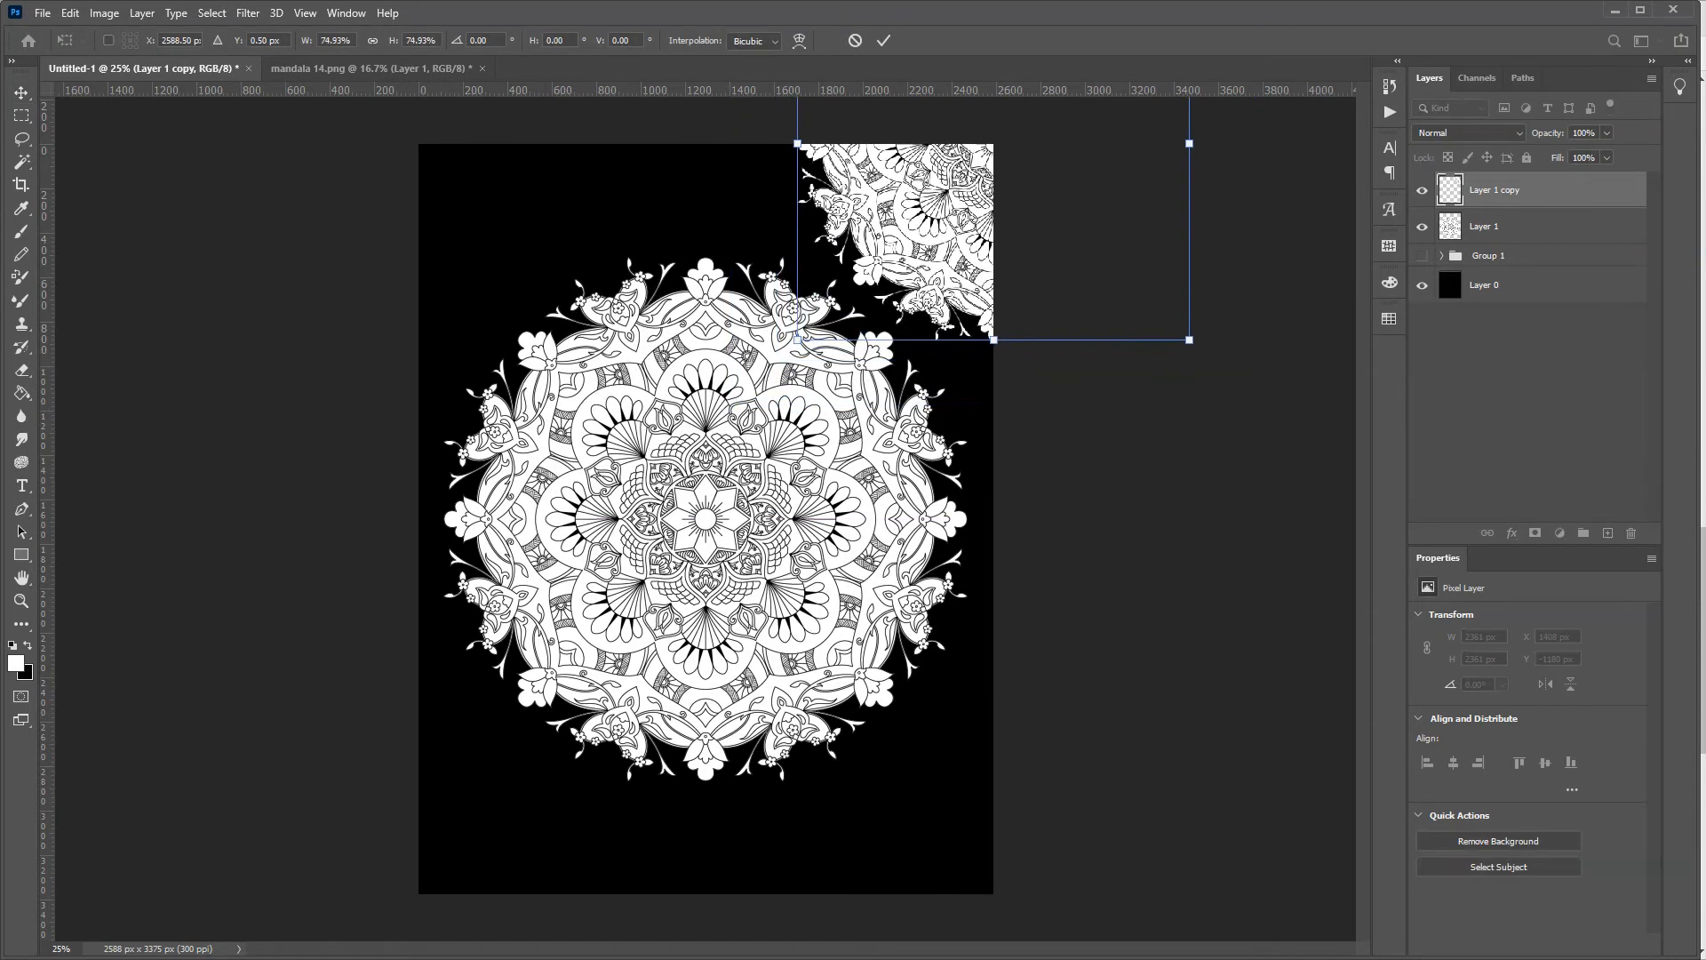
{"action": "key", "text": "Return"}
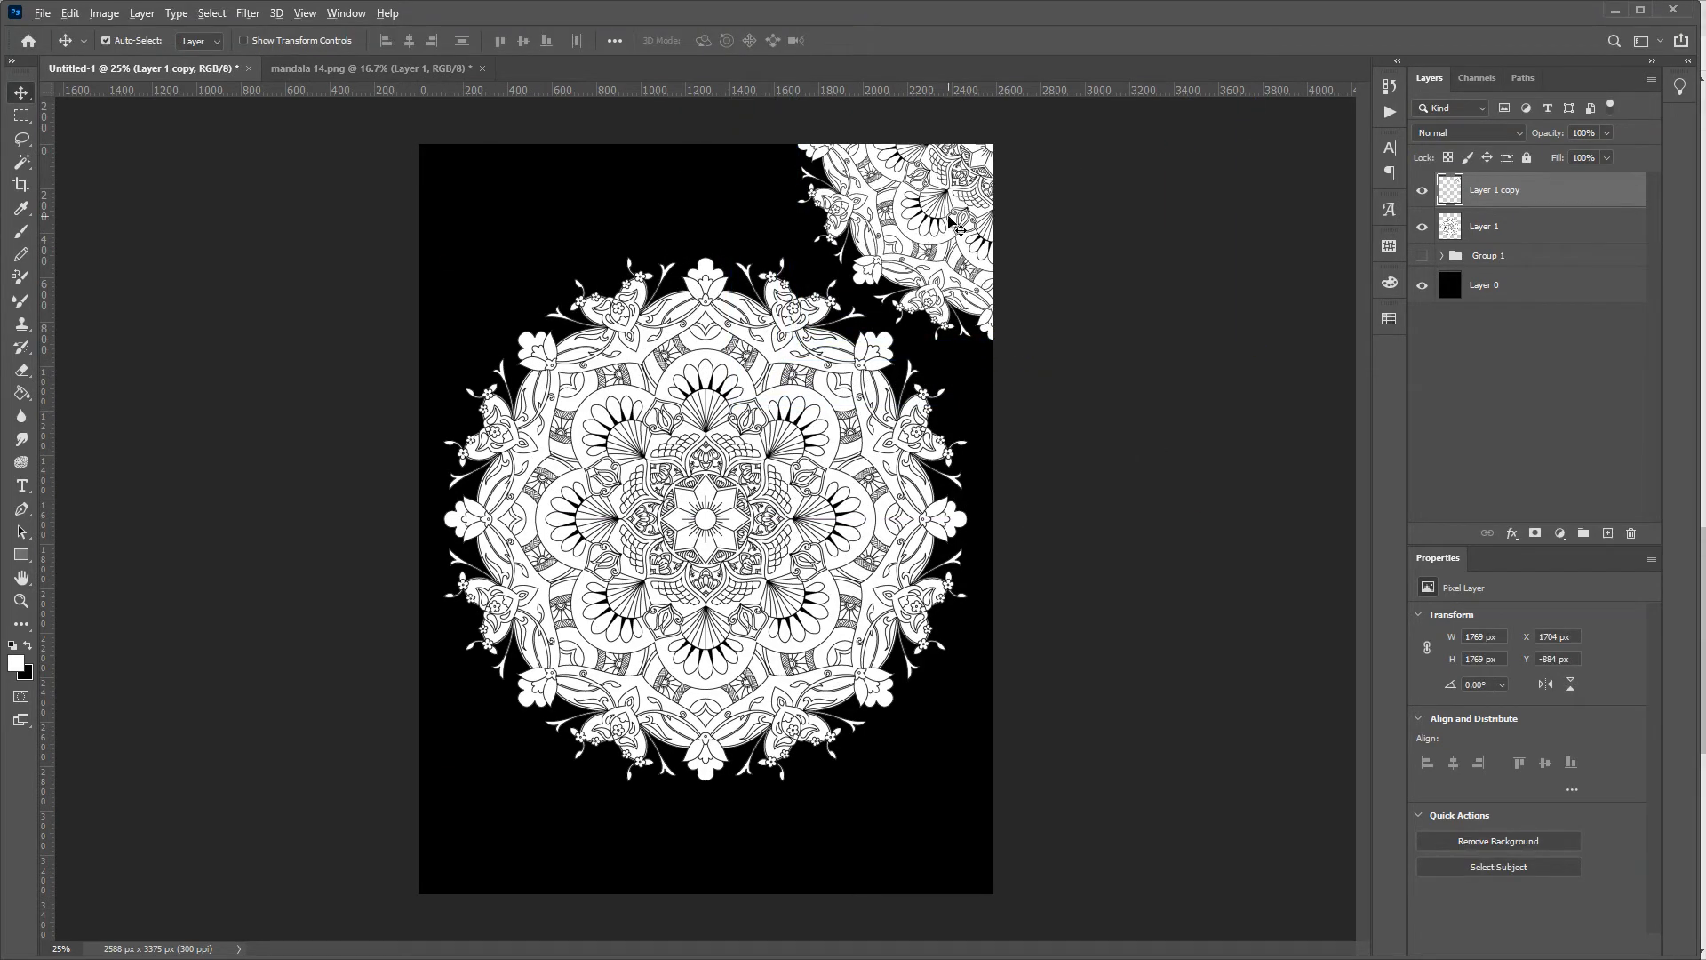
Copy the corner mandala to the page's top-left corner, and copy the top pair onto both bottom corners.
{"action": "left_click_drag", "start_coordinate": [929, 213], "coordinate": [353, 208], "text": "alt"}
{"action": "left_click", "coordinate": [893, 215], "text": "shift"}
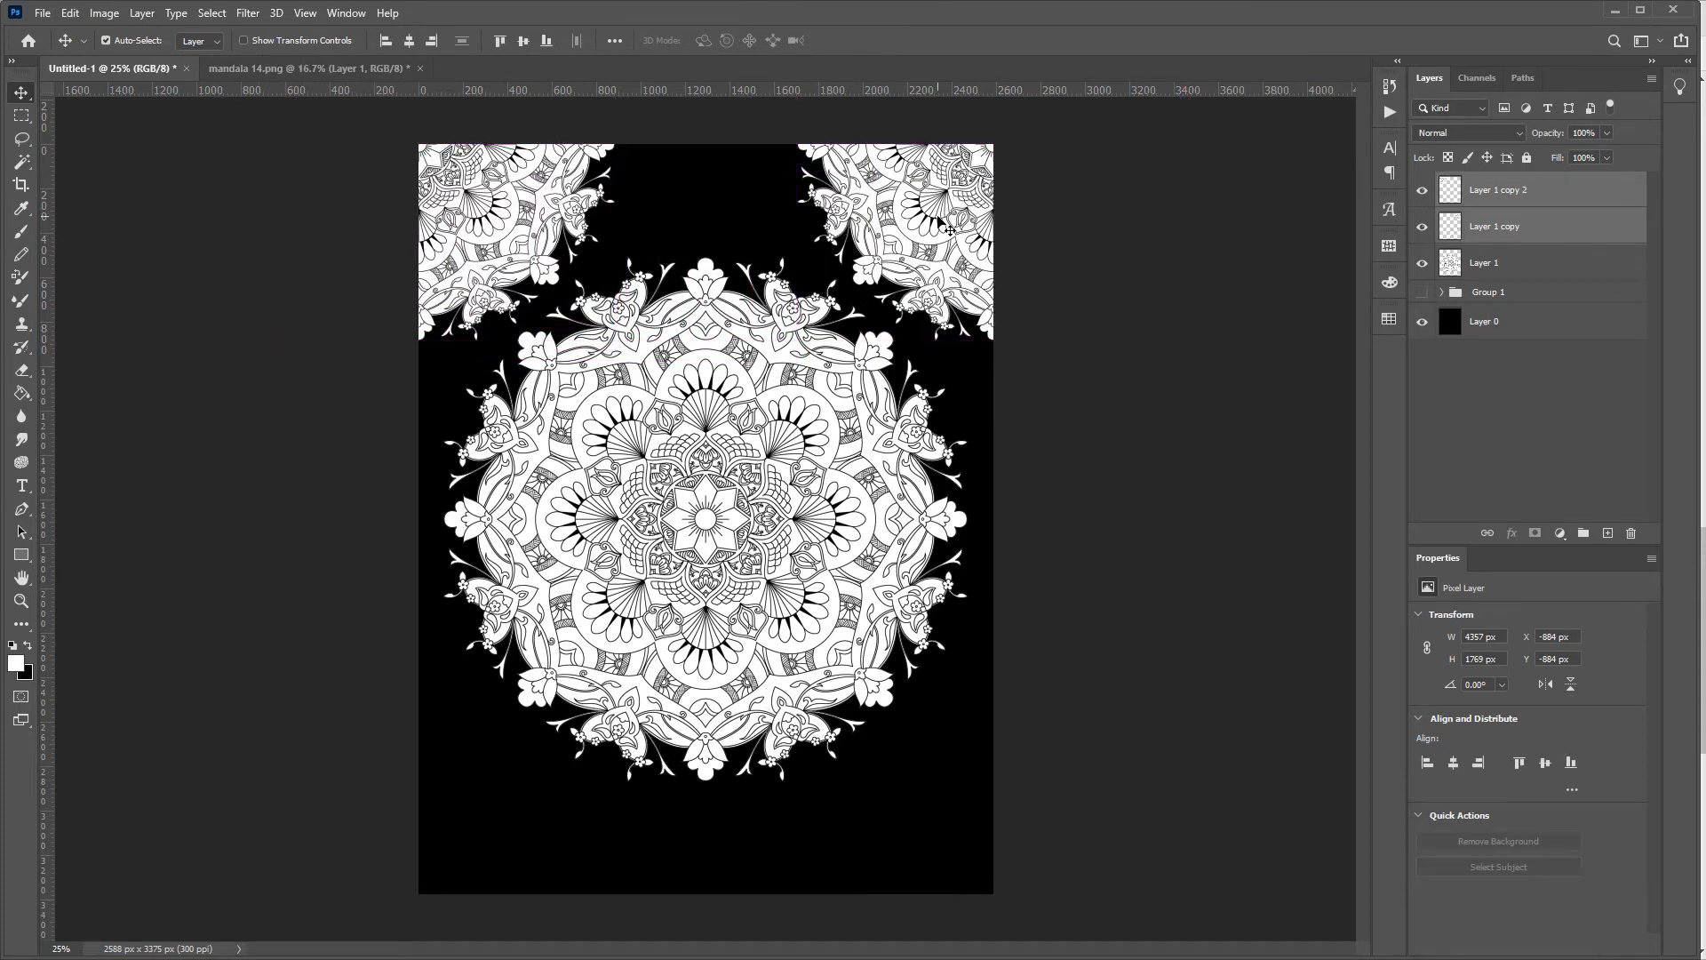
{"action": "left_click_drag", "start_coordinate": [935, 216], "coordinate": [954, 884], "text": "alt"}
{"action": "left_click", "coordinate": [1146, 691]}
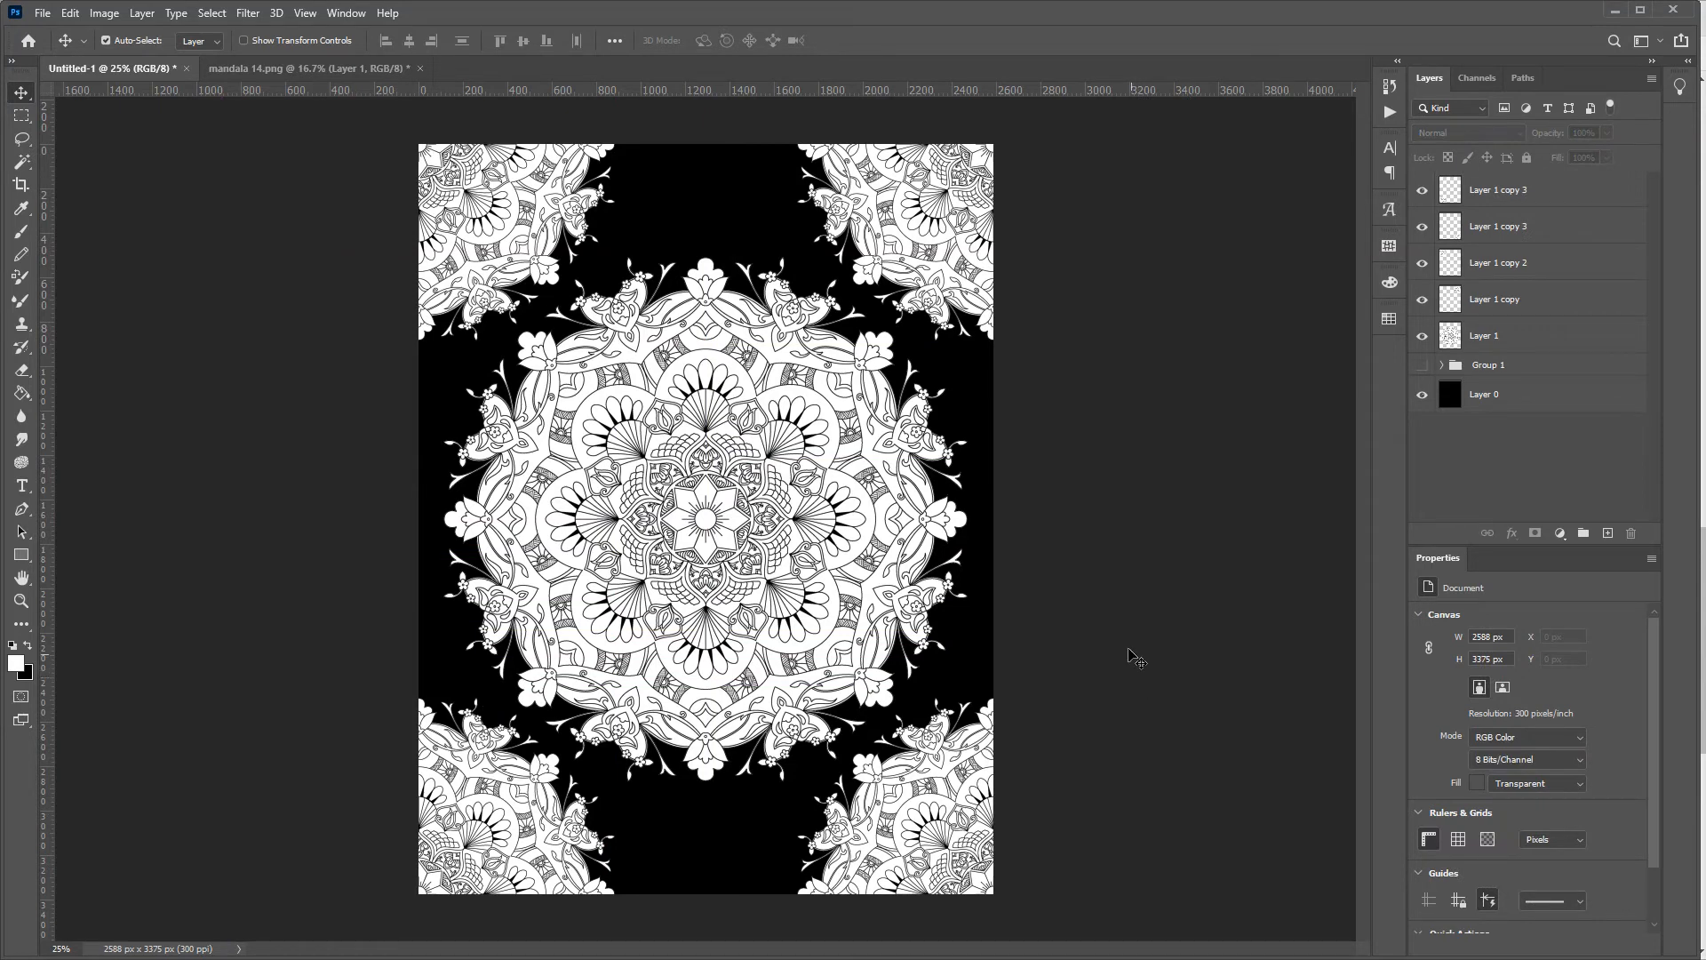
Examine the pages mandala and quote.psd and mandala and skull.psd, shifting and hiding the skull to inspect the mandala background.
{"action": "left_click", "coordinate": [376, 68]}
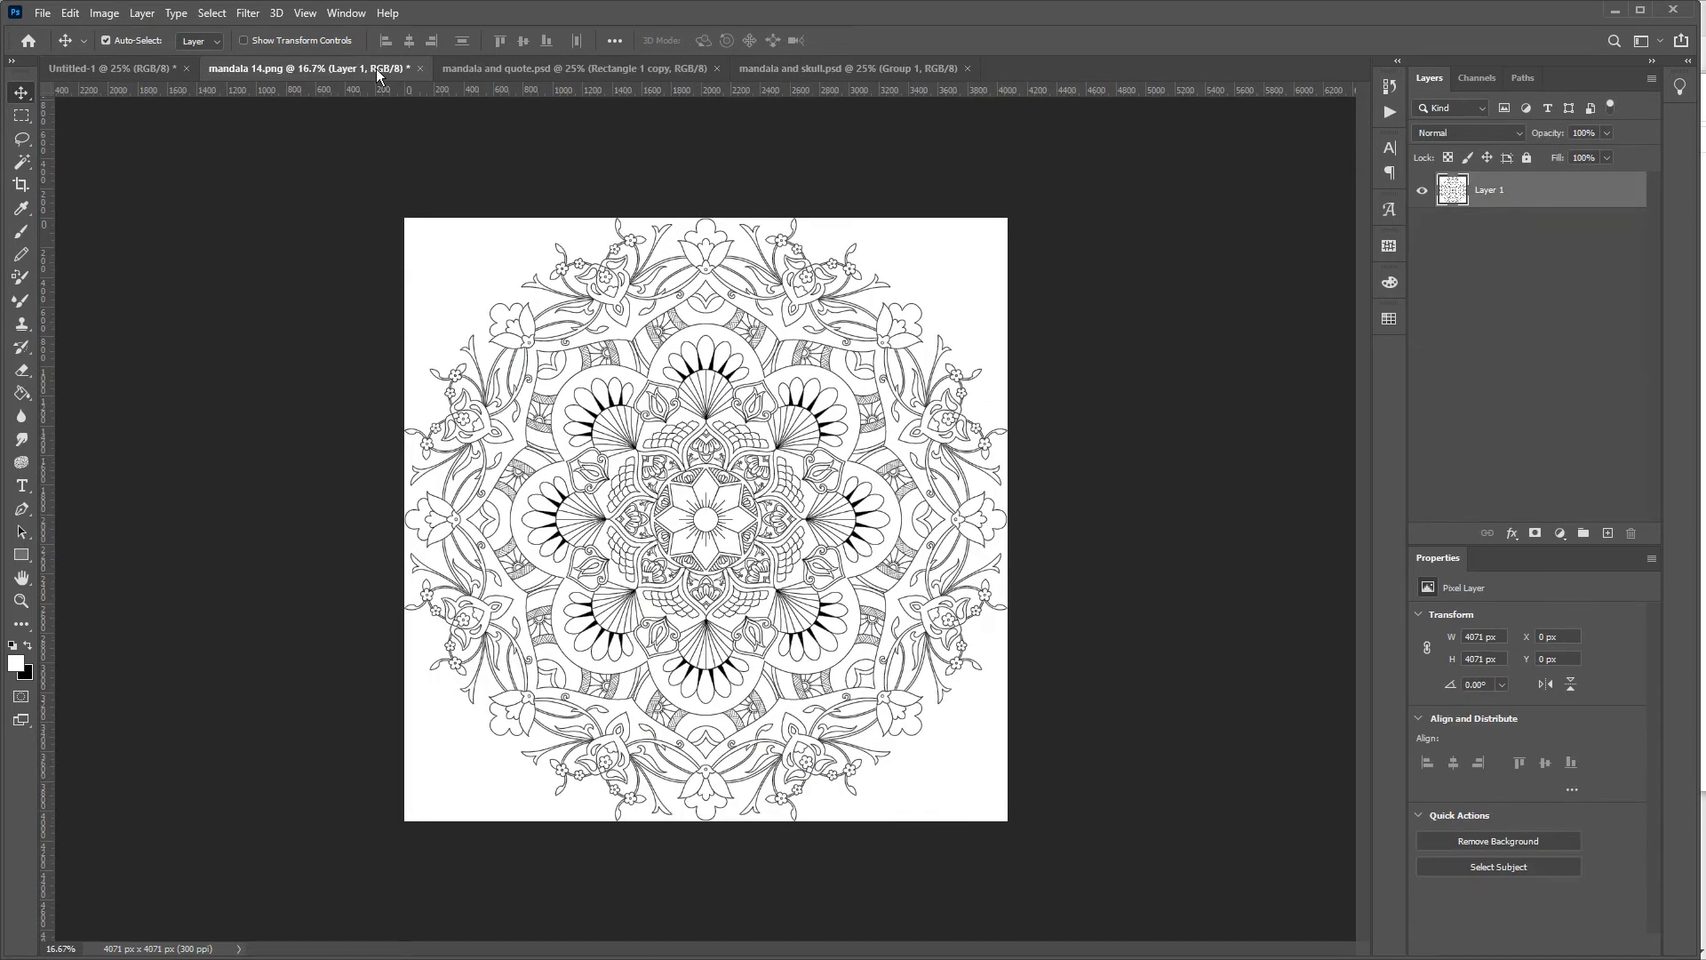
{"action": "left_click", "coordinate": [541, 58]}
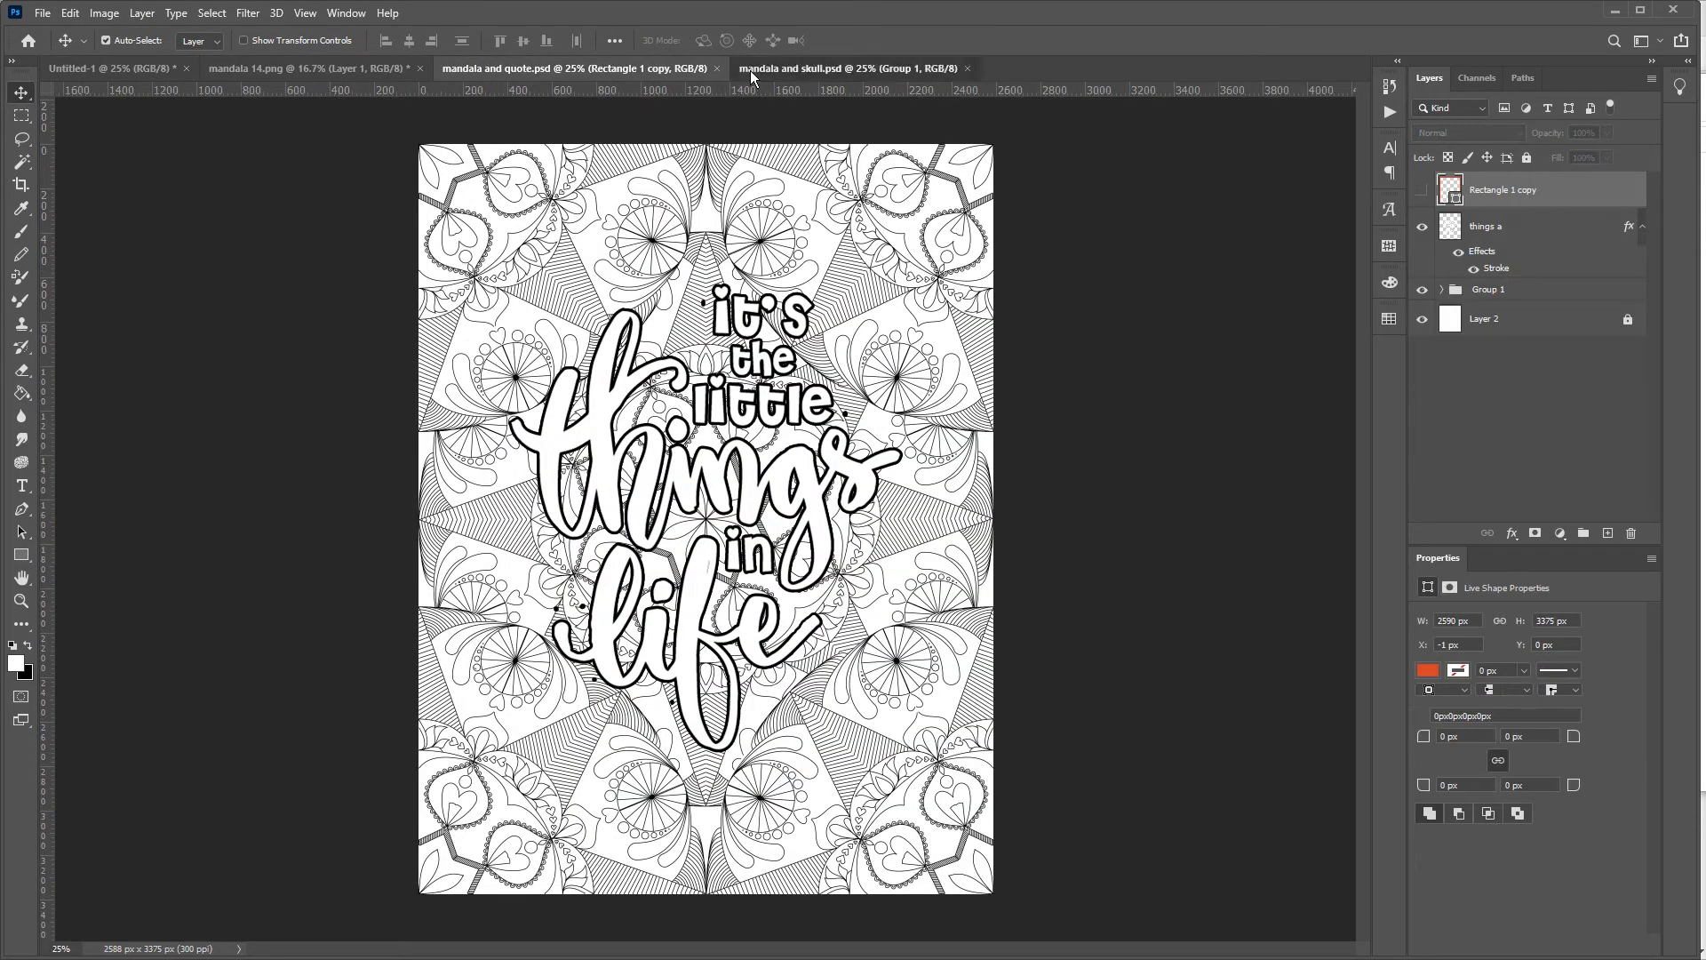
{"action": "left_click", "coordinate": [750, 71]}
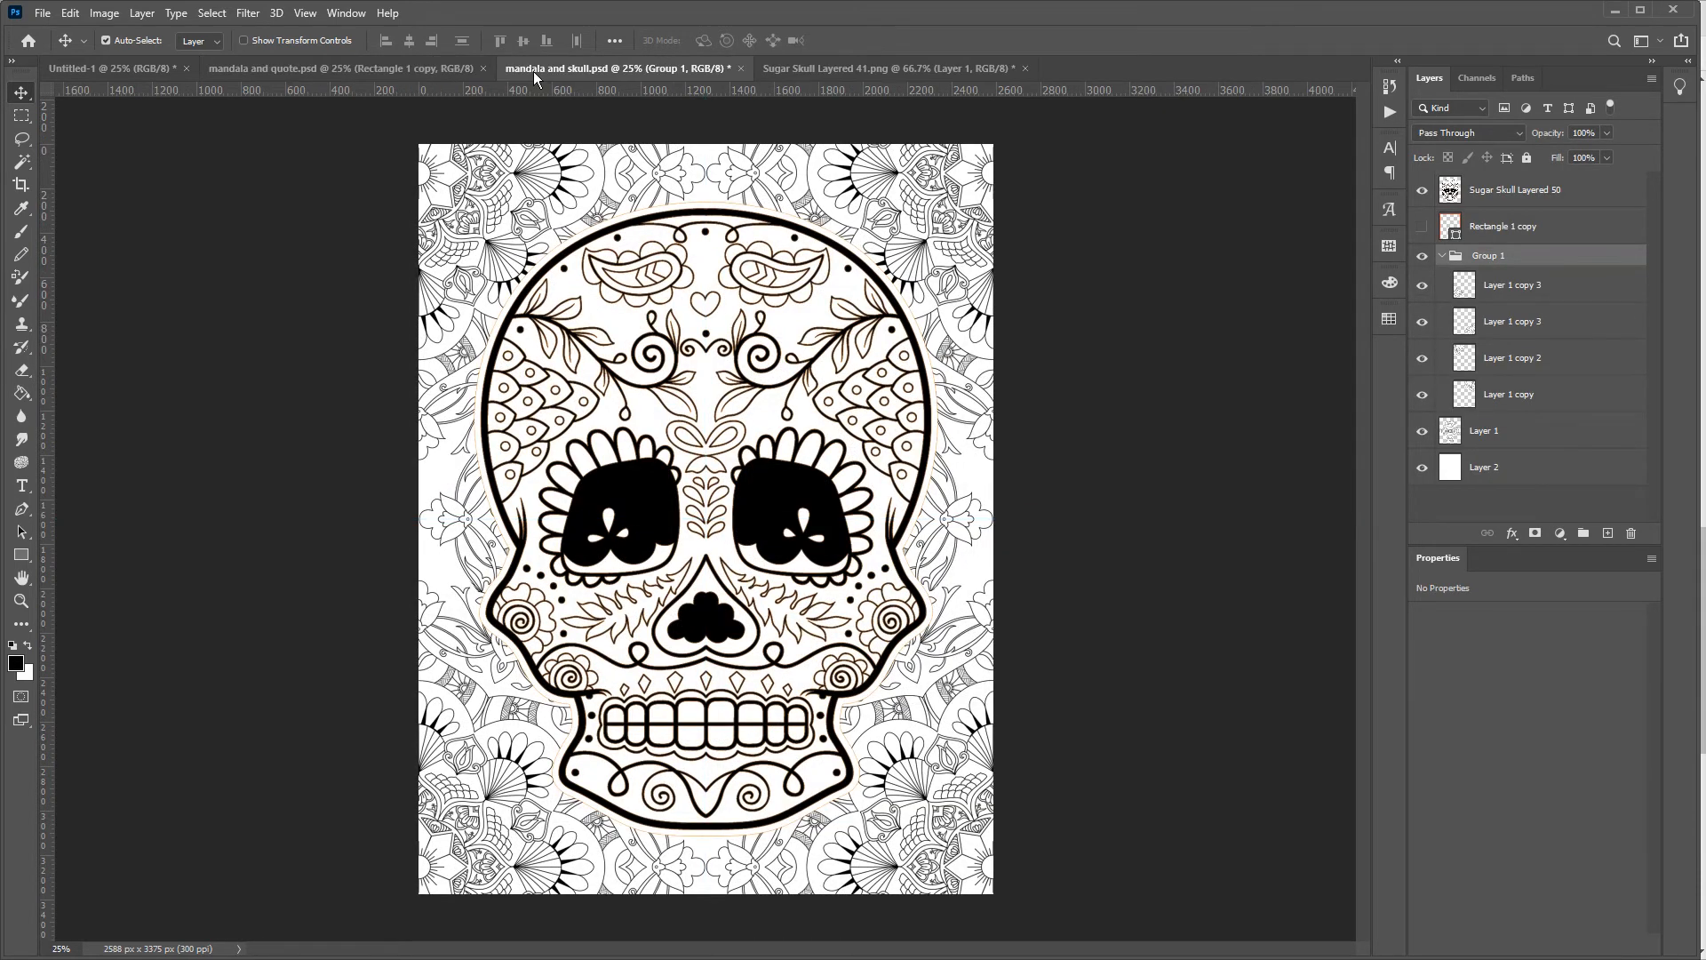
{"action": "mouse_move", "coordinate": [755, 329]}
{"action": "left_mouse_down"}
{"action": "mouse_move", "coordinate": [1092, 376]}
{"action": "mouse_move", "coordinate": [1132, 367]}
{"action": "mouse_move", "coordinate": [768, 349]}
{"action": "left_mouse_up"}
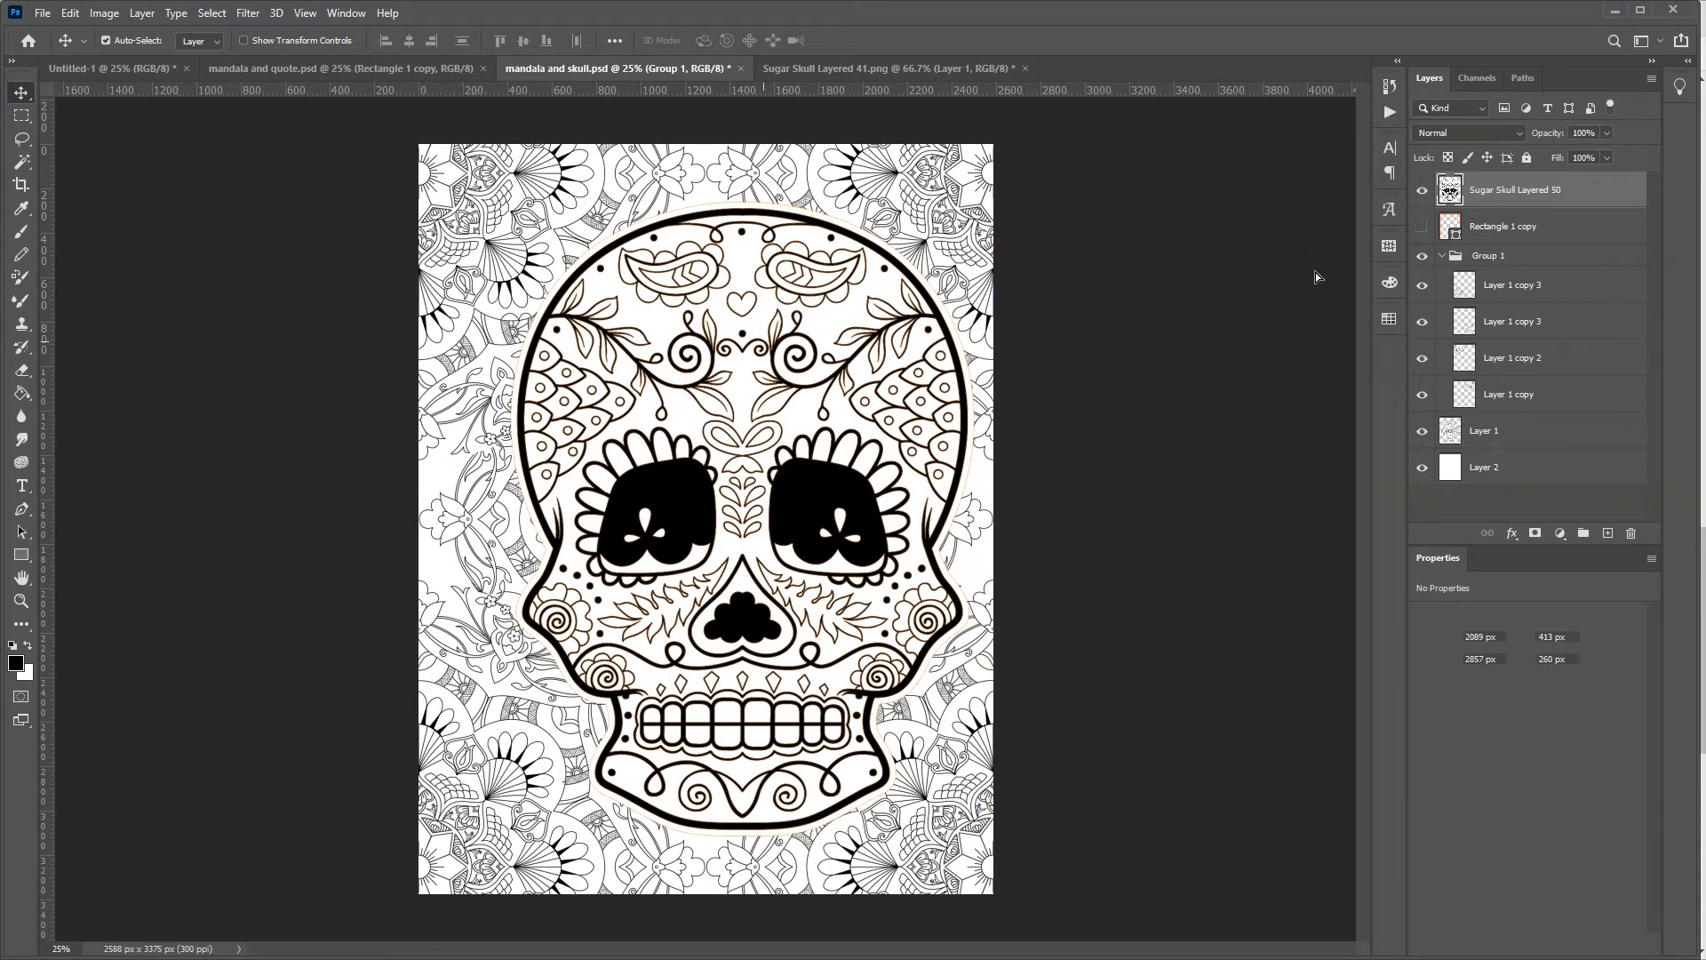
{"action": "left_click", "coordinate": [1422, 190]}
{"action": "left_click", "coordinate": [438, 66]}
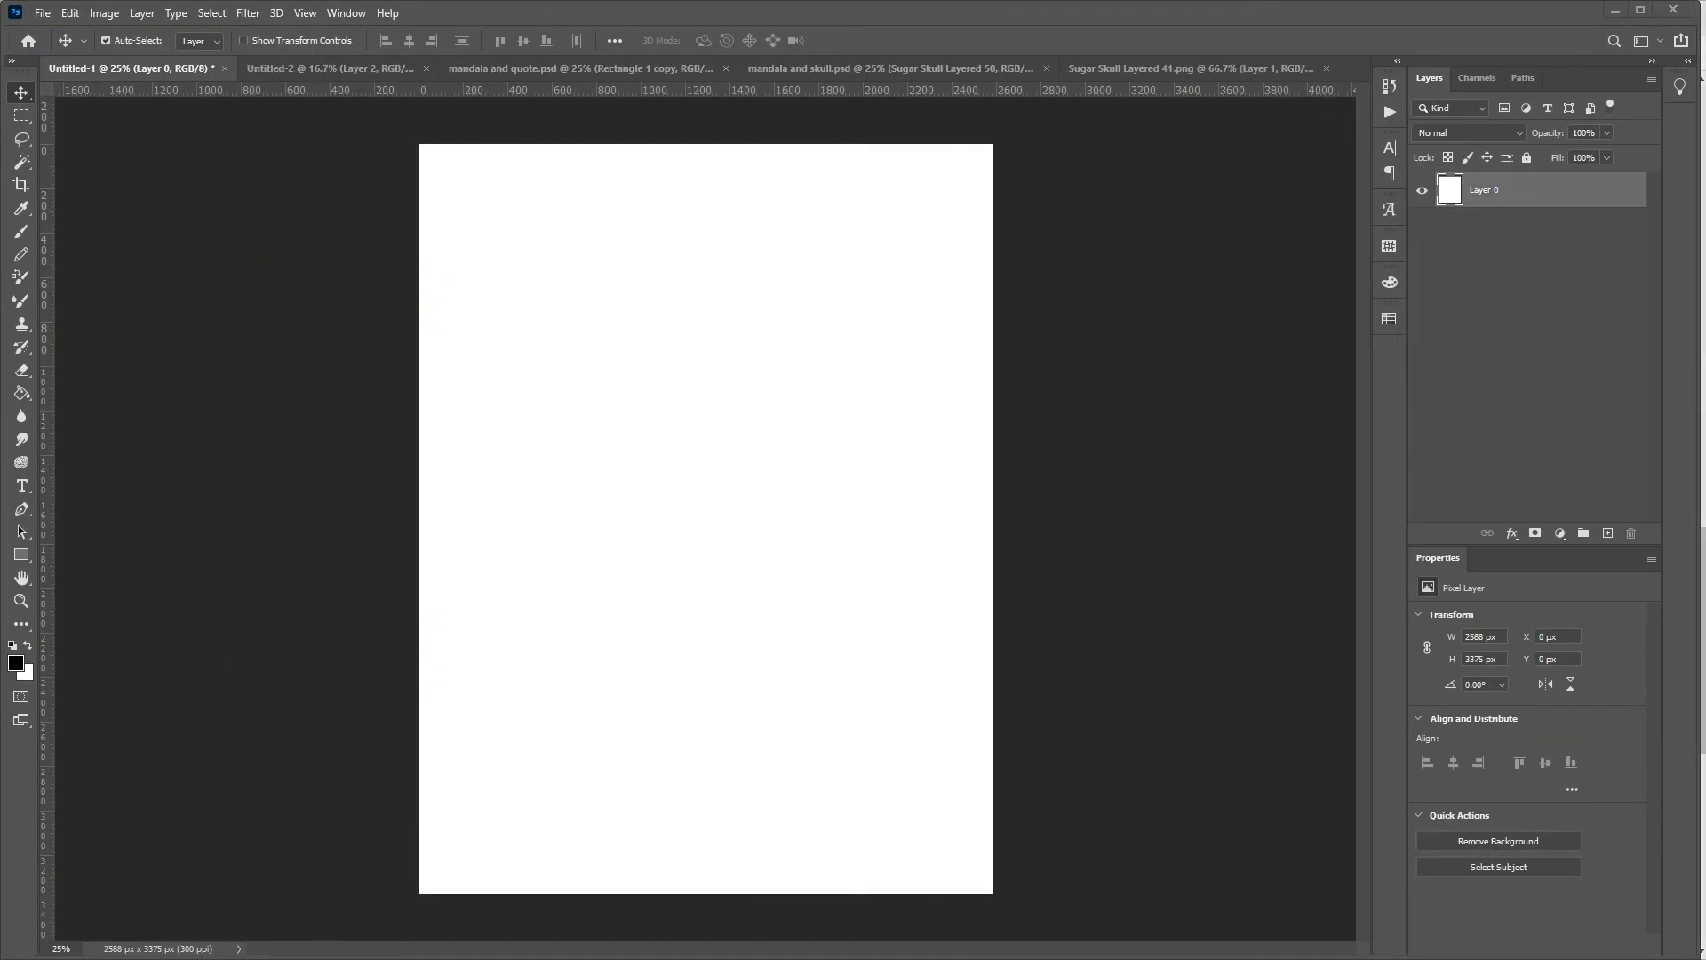
Copy the mandala from Untitled-2 into the blank white Untitled-1 page, centre it and scale it to the full page width.
{"action": "left_click", "coordinate": [375, 74]}
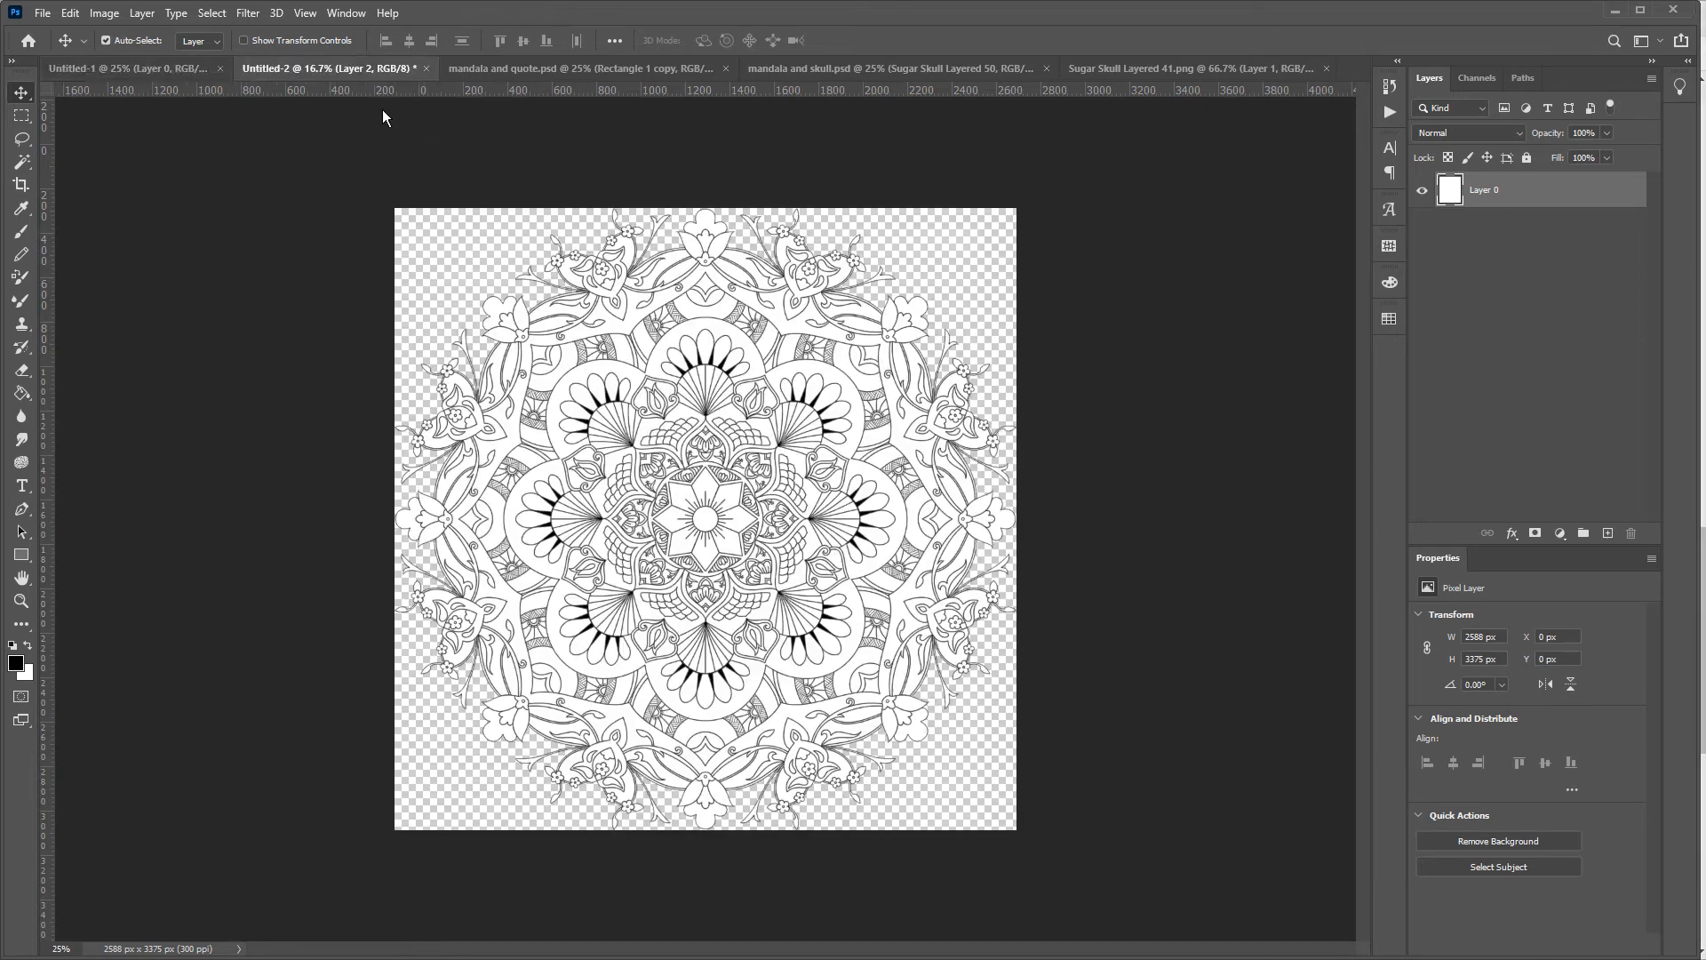
{"action": "left_click_drag", "start_coordinate": [666, 507], "coordinate": [722, 477]}
{"action": "key", "text": "ctrl+t"}
{"action": "left_click_drag", "start_coordinate": [1183, 465], "coordinate": [993, 462]}
{"action": "left_click_drag", "start_coordinate": [796, 477], "coordinate": [809, 528]}
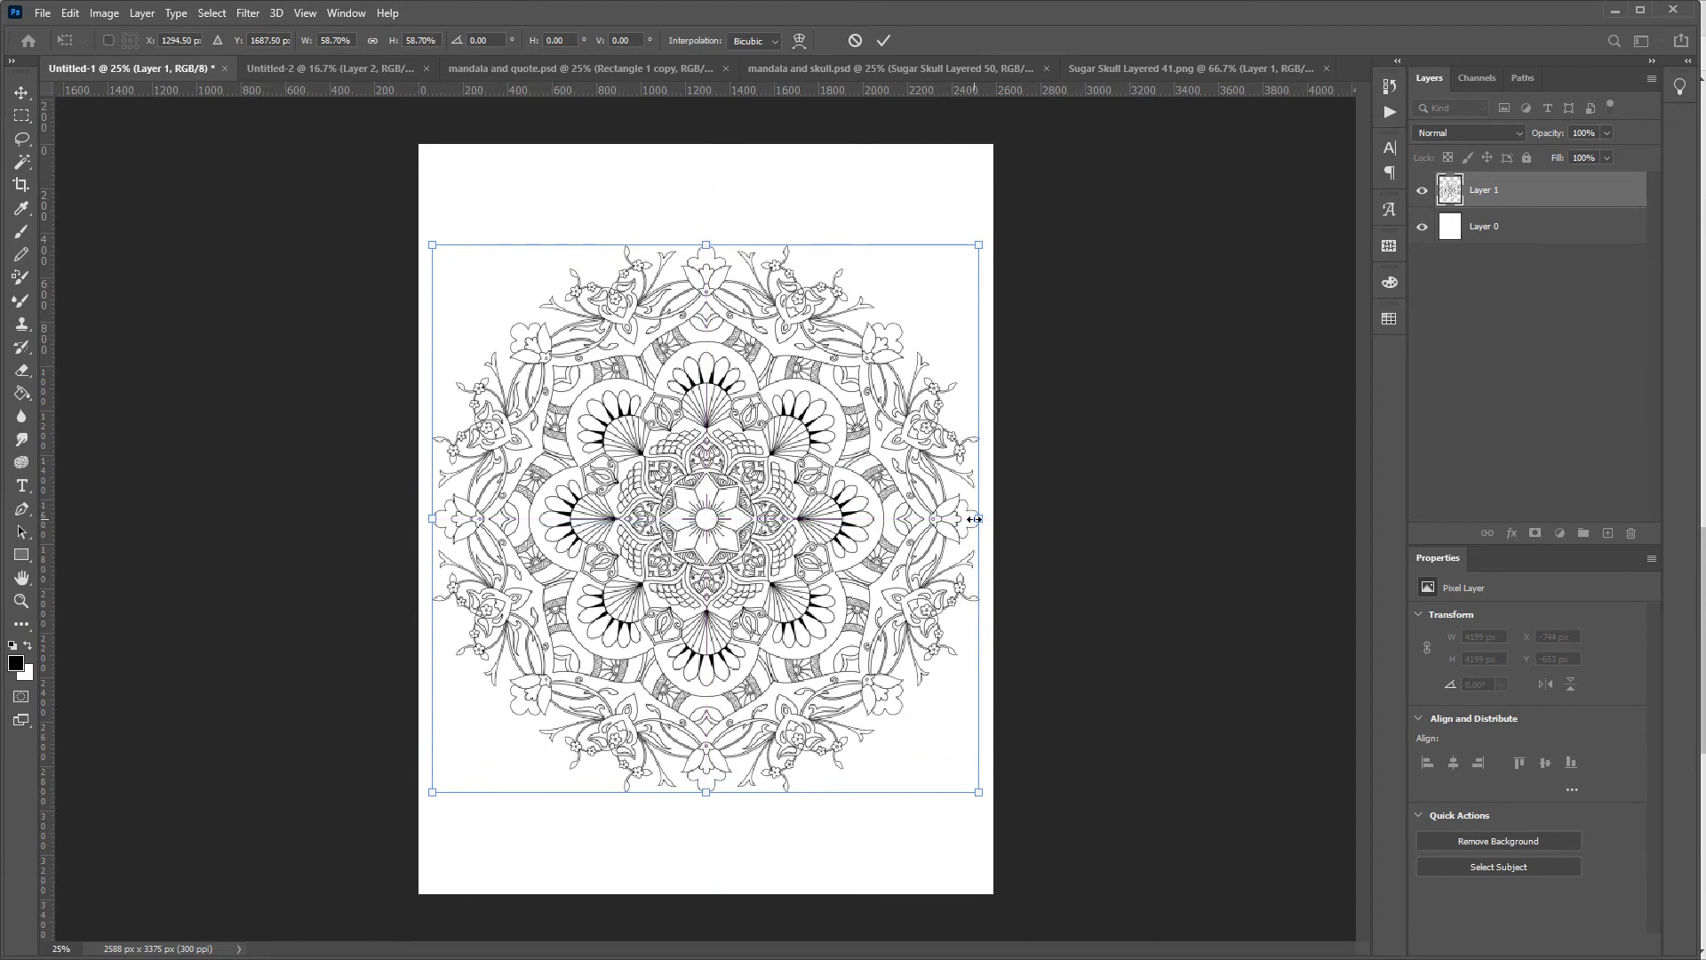
{"action": "left_click_drag", "start_coordinate": [975, 519], "coordinate": [992, 519]}
{"action": "key", "text": "Return"}
Duplicate the mandala and centre the copy on the page's top-right corner, scaled down to about 1600 px wide.
{"action": "left_click_drag", "start_coordinate": [801, 433], "coordinate": [1088, 197]}
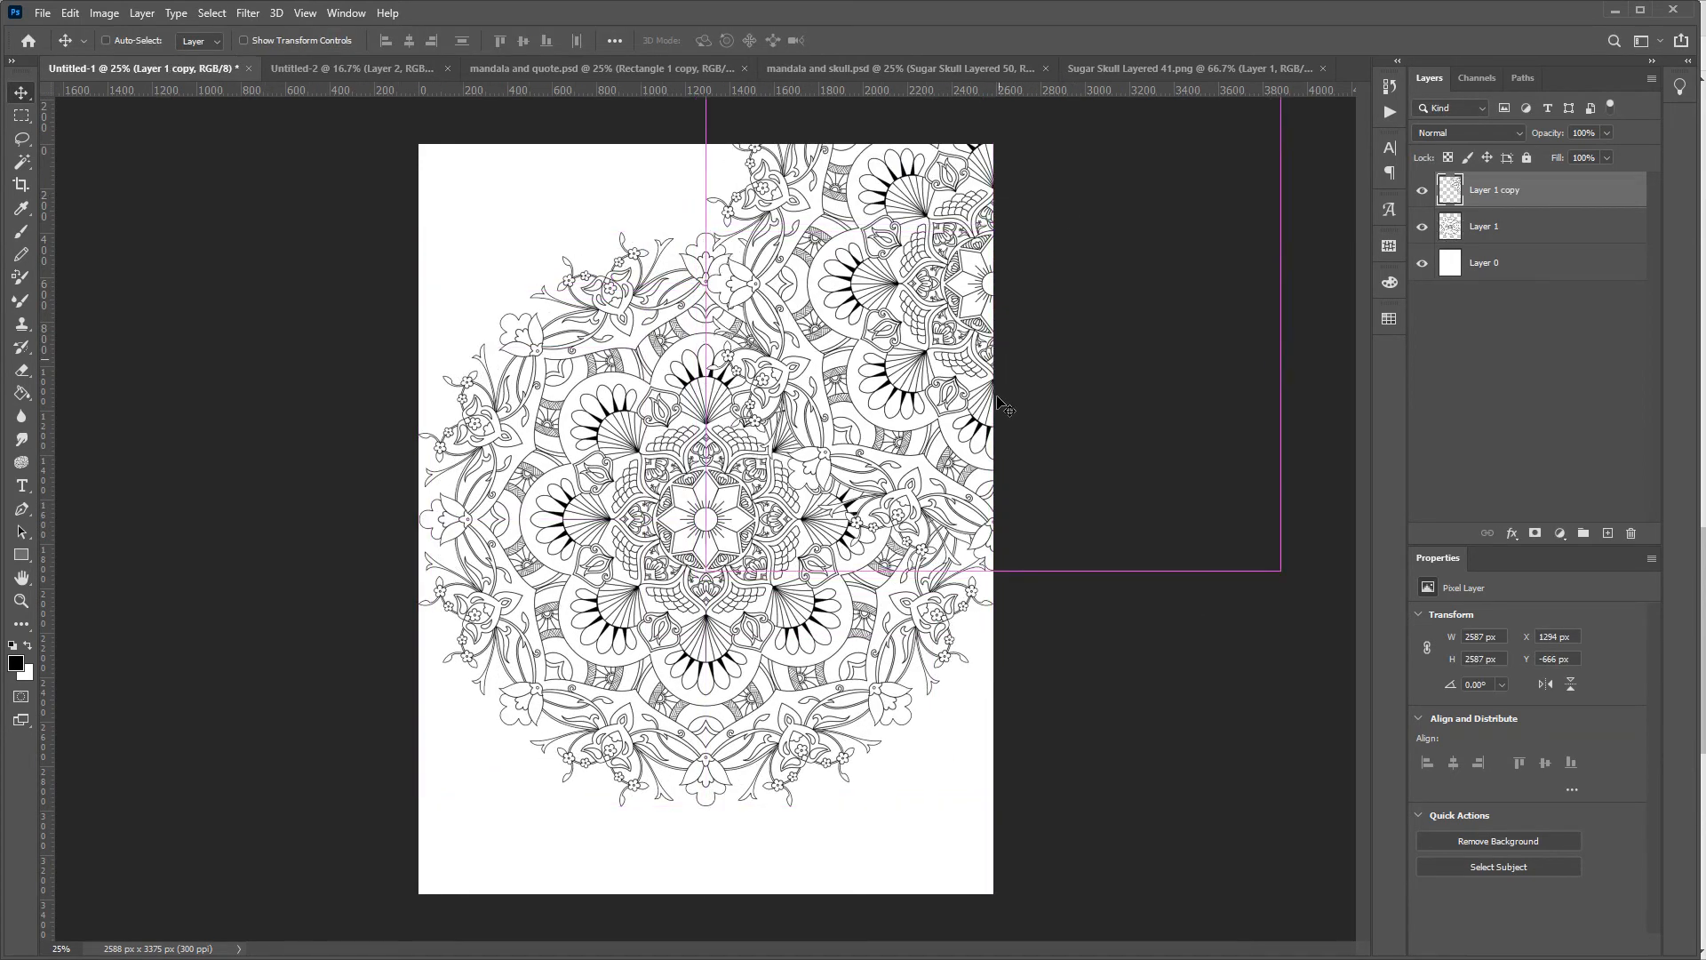
{"action": "key", "text": "ctrl+t"}
{"action": "left_click_drag", "start_coordinate": [1280, 284], "coordinate": [982, 149]}
{"action": "key", "text": "Return"}
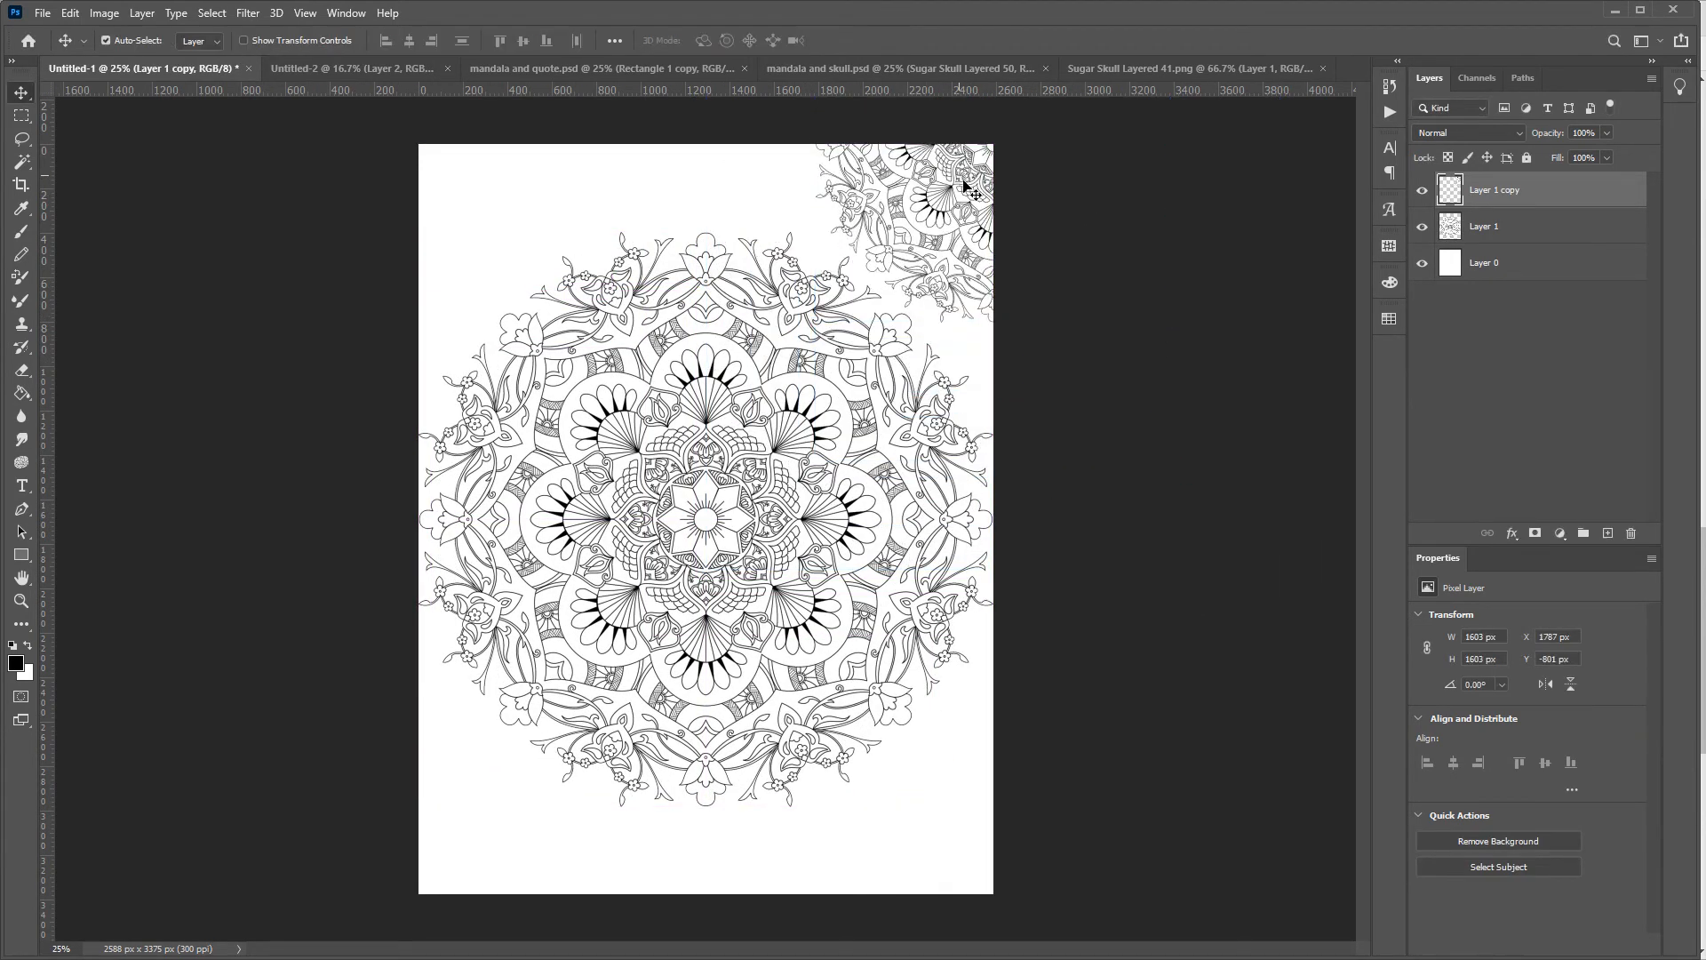
Copy the small mandala onto the white page's top-left corner, and copy both top mandalas onto the bottom corners.
{"action": "left_click_drag", "start_coordinate": [942, 206], "coordinate": [386, 196]}
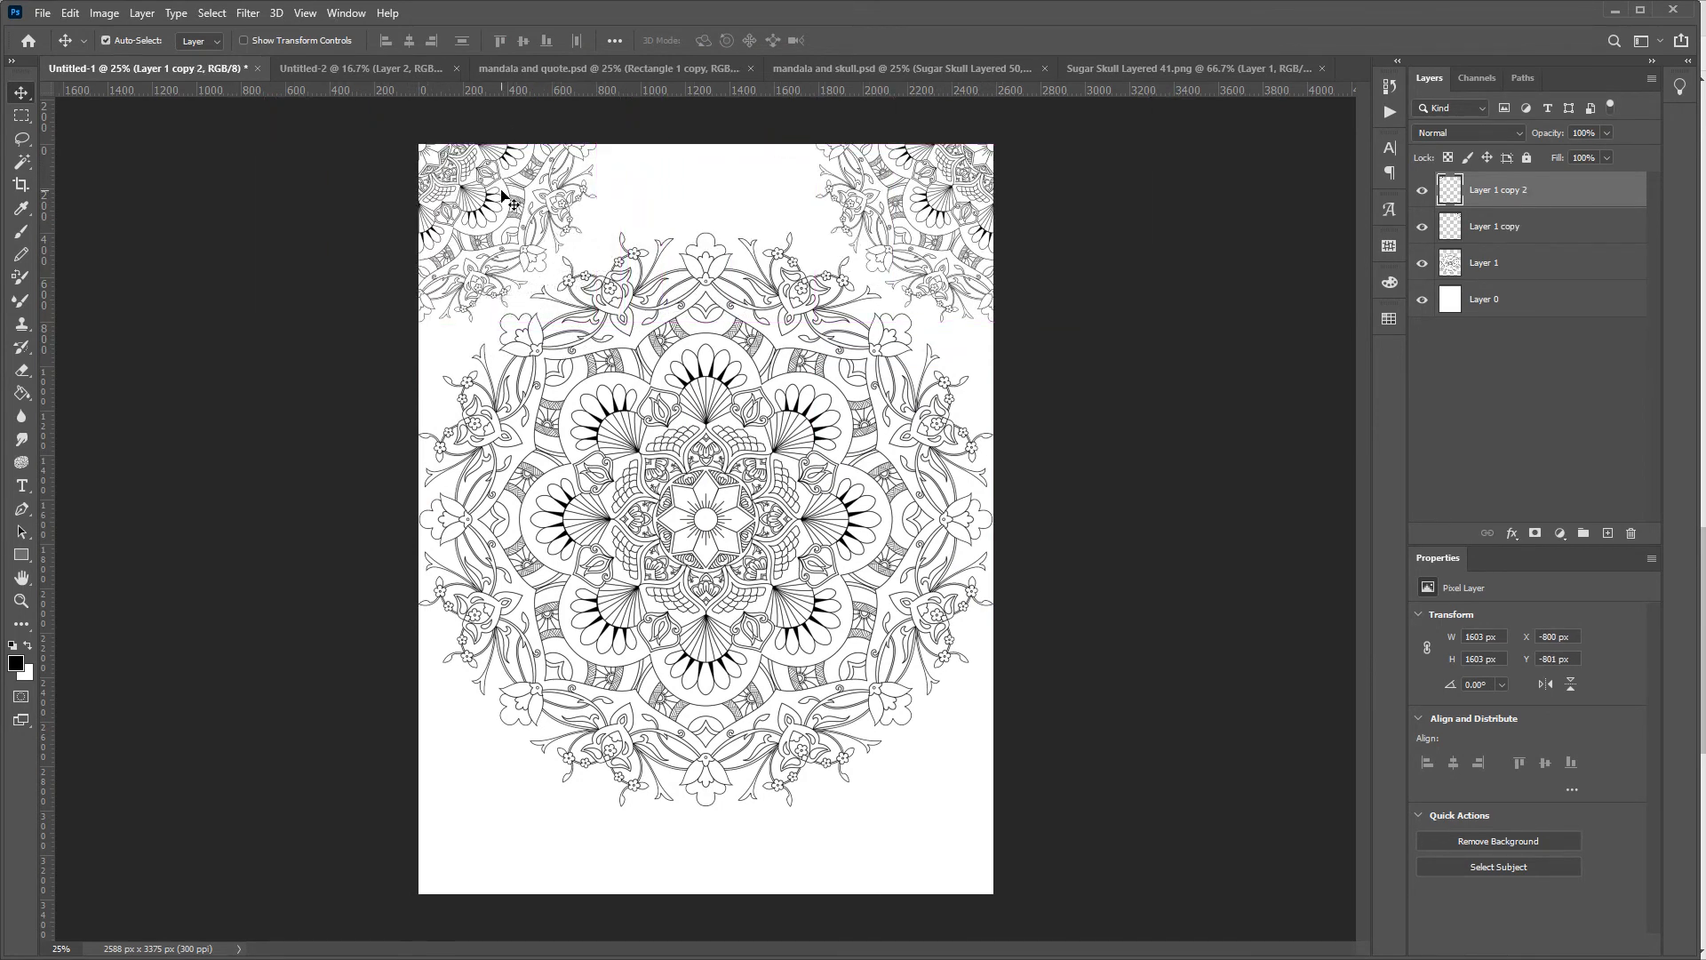
{"action": "left_click", "coordinate": [942, 206], "text": "shift"}
{"action": "left_click_drag", "start_coordinate": [964, 197], "coordinate": [978, 897]}
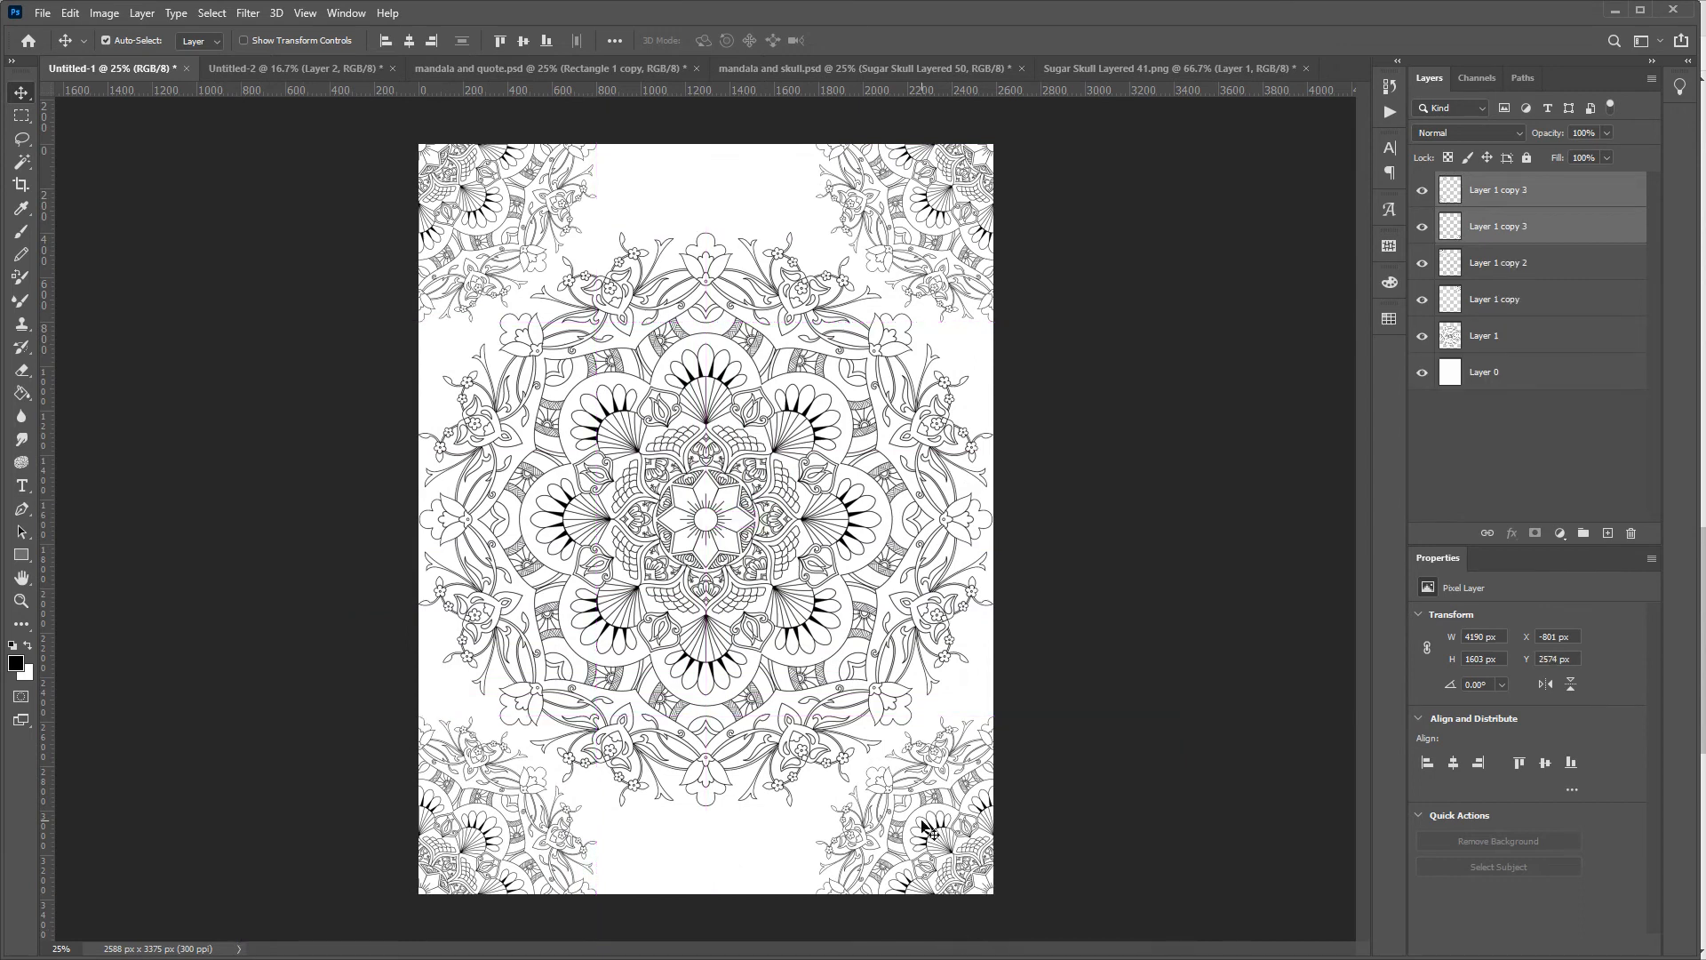
Enlarge the two bottom mandalas to about 2490 px each and recentre them on the page's bottom corners.
{"action": "key", "text": "ctrl+t"}
{"action": "left_click_drag", "start_coordinate": [707, 712], "coordinate": [729, 517]}
{"action": "key", "text": "Return"}
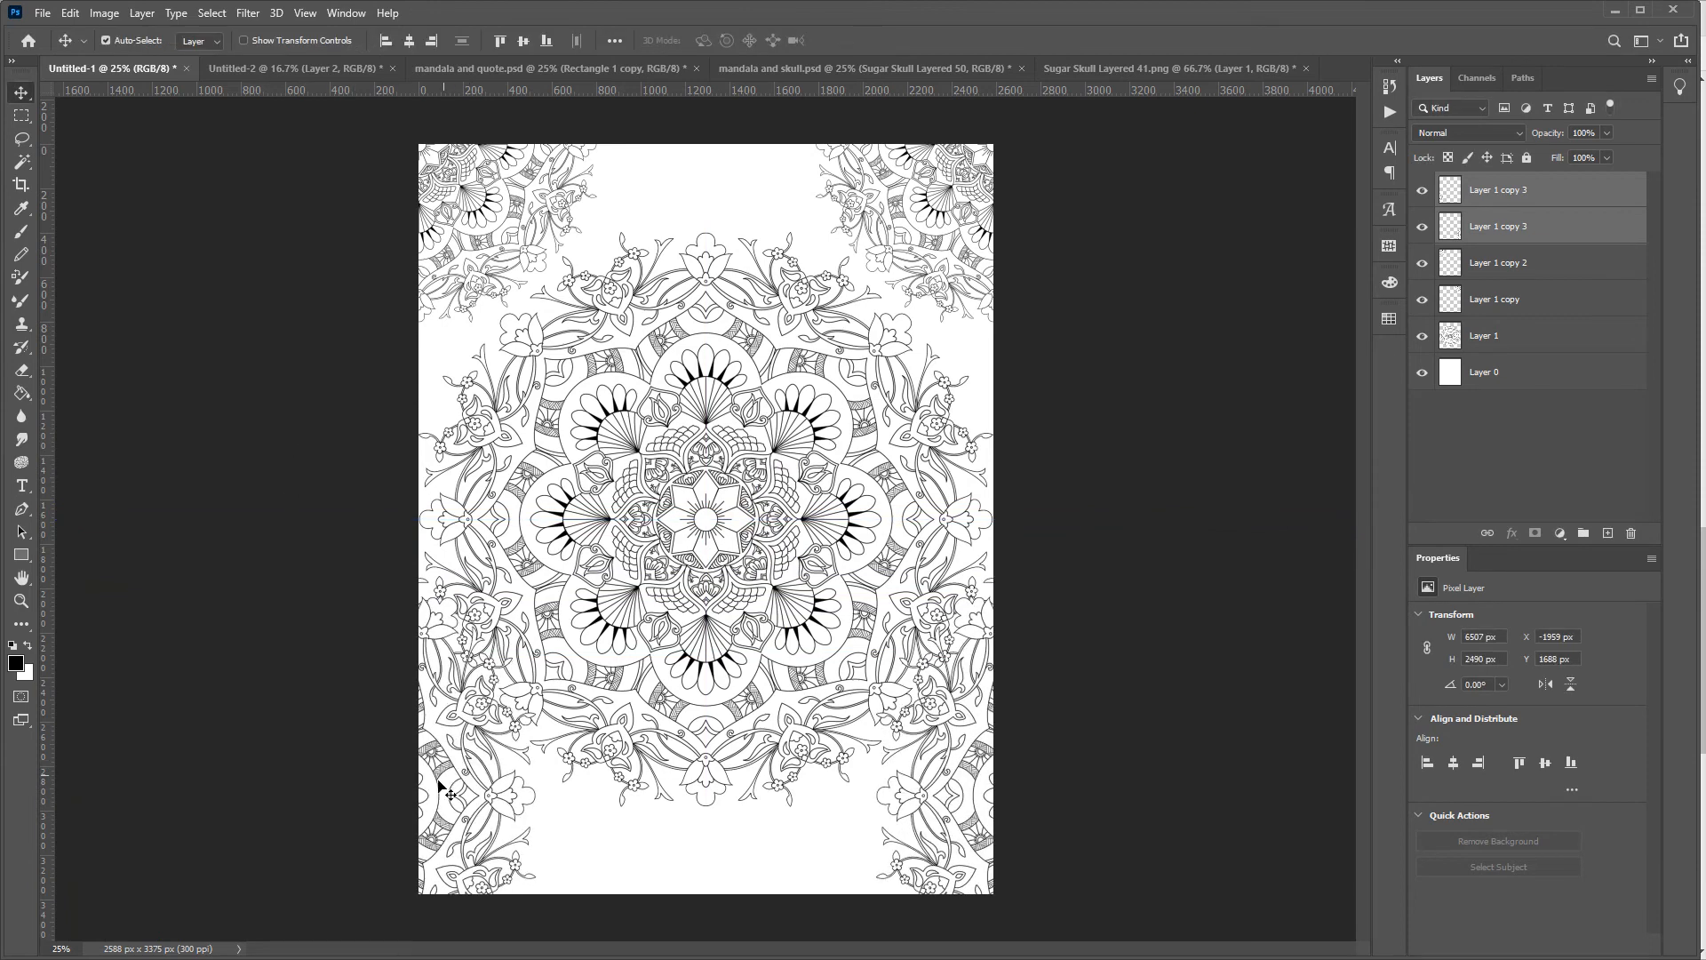
{"action": "left_click_drag", "start_coordinate": [440, 783], "coordinate": [606, 825]}
{"action": "key", "text": "ctrl+z"}
{"action": "left_click", "coordinate": [256, 574]}
{"action": "left_click", "coordinate": [475, 812]}
{"action": "left_click_drag", "start_coordinate": [475, 812], "coordinate": [591, 902]}
{"action": "left_click_drag", "start_coordinate": [980, 797], "coordinate": [831, 902]}
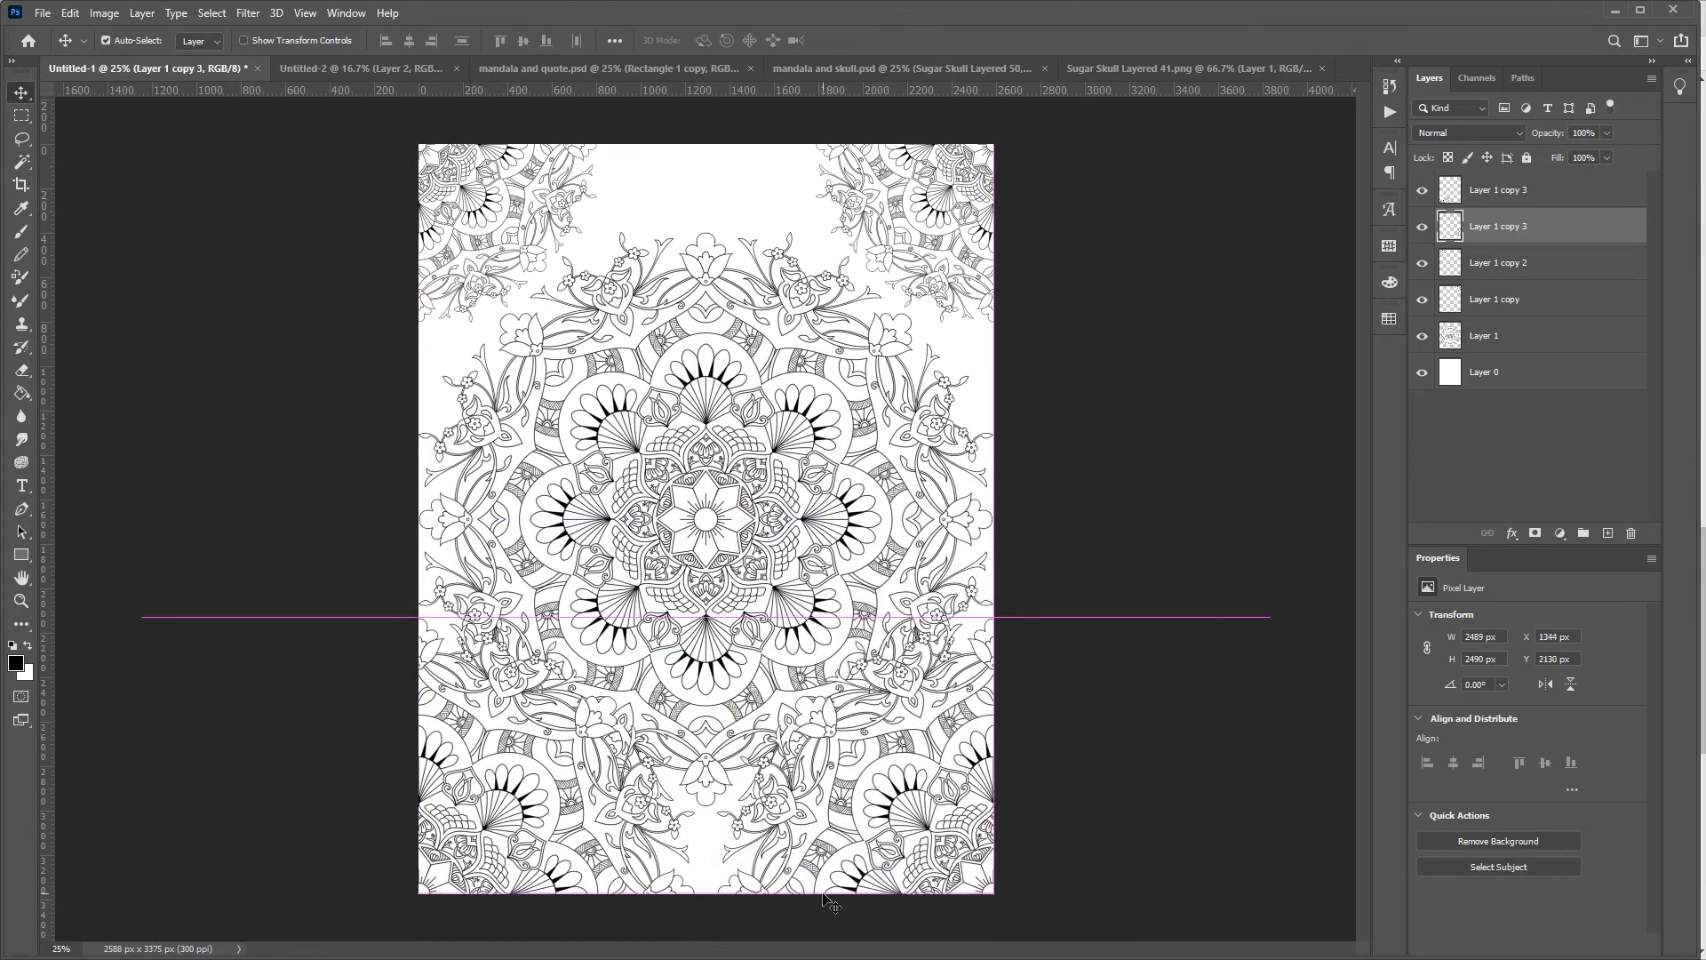
Enlarge both bottom-corner mandalas slightly so their edges meet at the page's vertical centre line.
{"action": "left_click", "coordinate": [502, 866]}
{"action": "key", "text": "ctrl+t"}
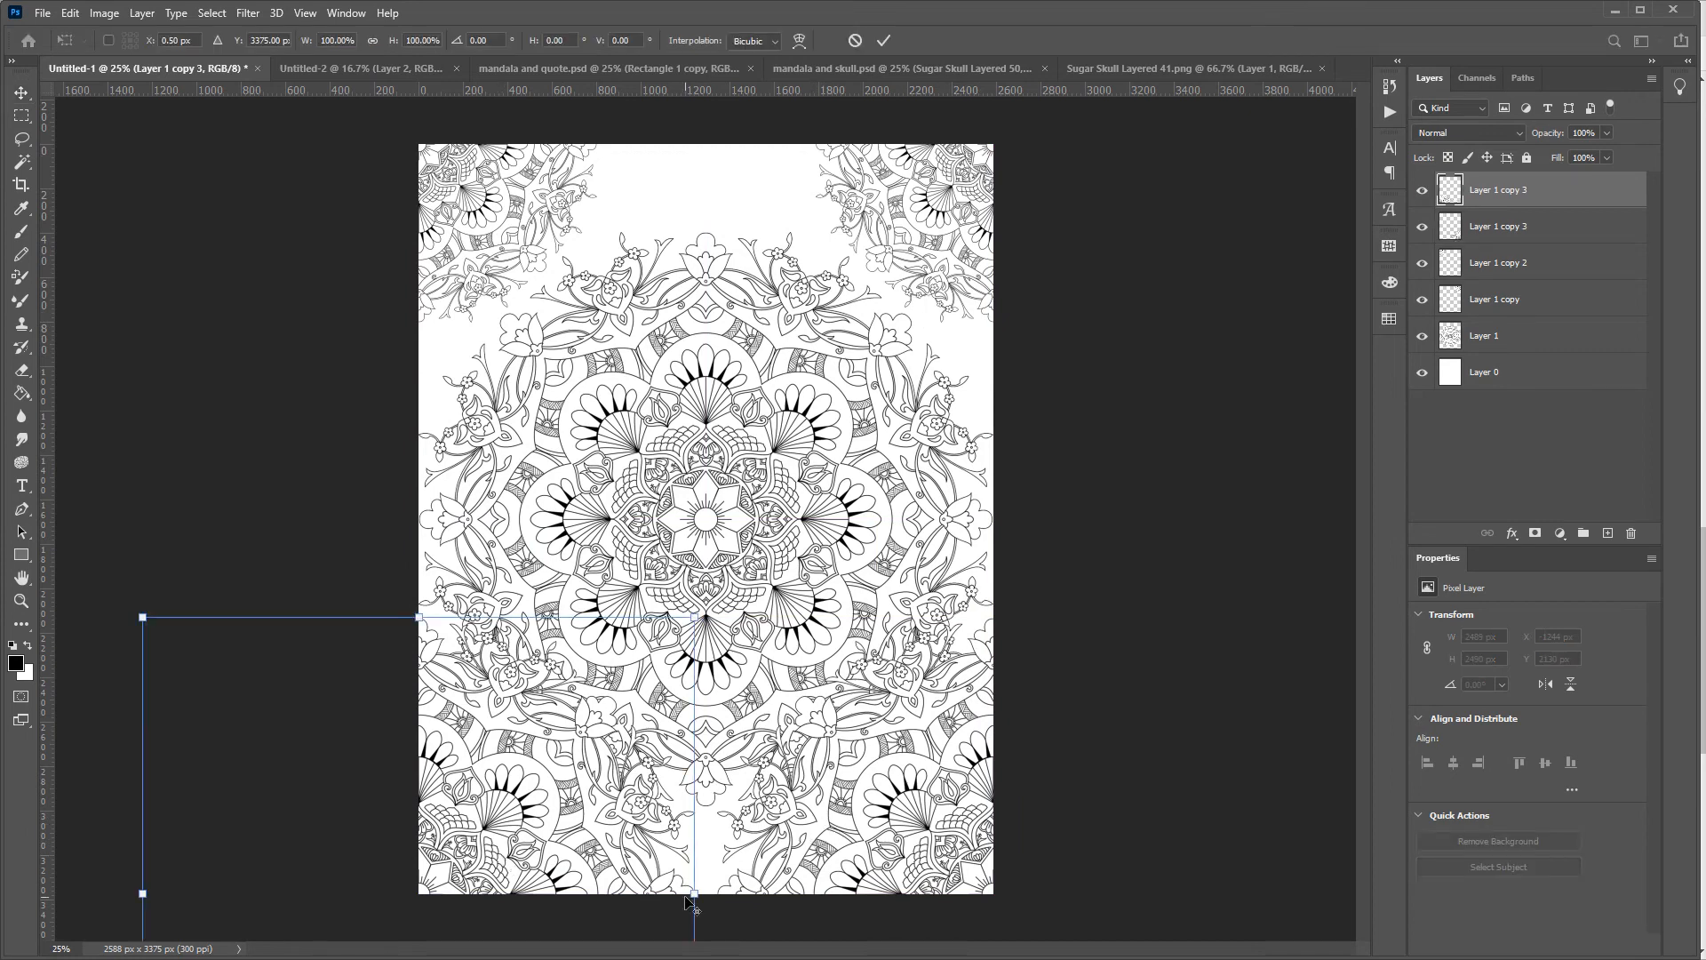
{"action": "left_click_drag", "start_coordinate": [694, 902], "coordinate": [706, 892]}
{"action": "left_click", "coordinate": [926, 771]}
{"action": "key", "text": "ctrl+t"}
{"action": "key", "text": "Return"}
Enlarge both top-corner mandalas to about 2585 px so they meet at the page's centre, and deselect the layers.
{"action": "left_click_drag", "start_coordinate": [931, 218], "coordinate": [724, 209]}
{"action": "left_click", "coordinate": [561, 204]}
{"action": "key", "text": "ctrl+t"}
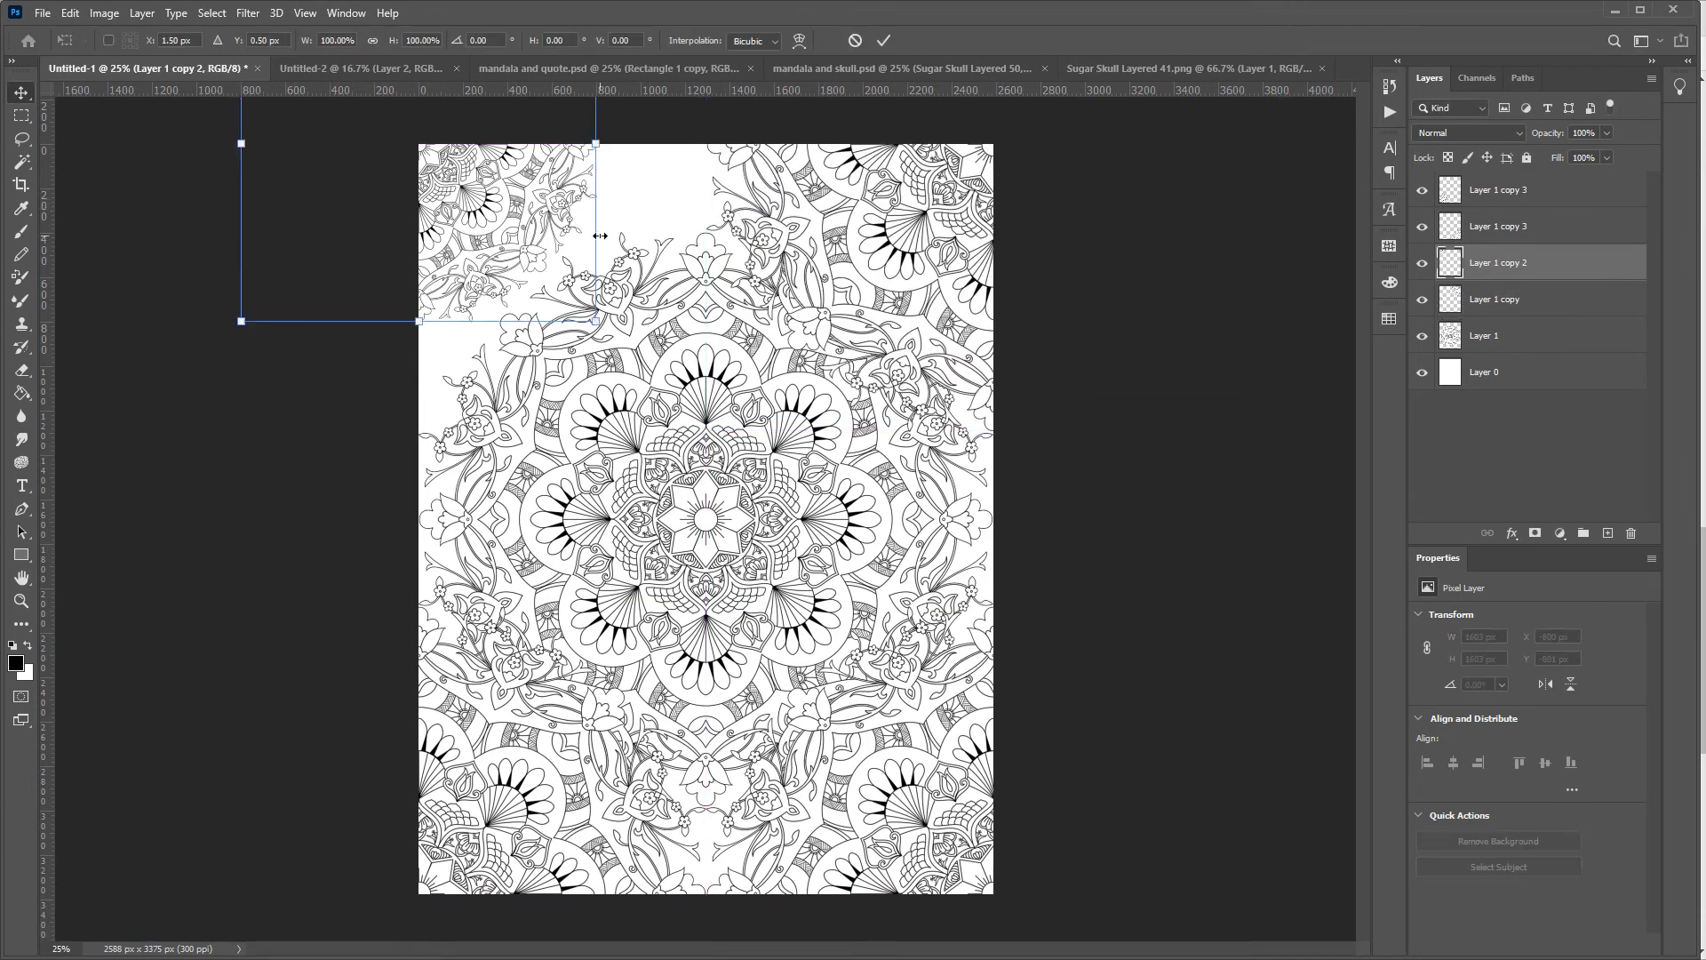
{"action": "left_click_drag", "start_coordinate": [597, 233], "coordinate": [707, 212]}
{"action": "key", "text": "Return"}
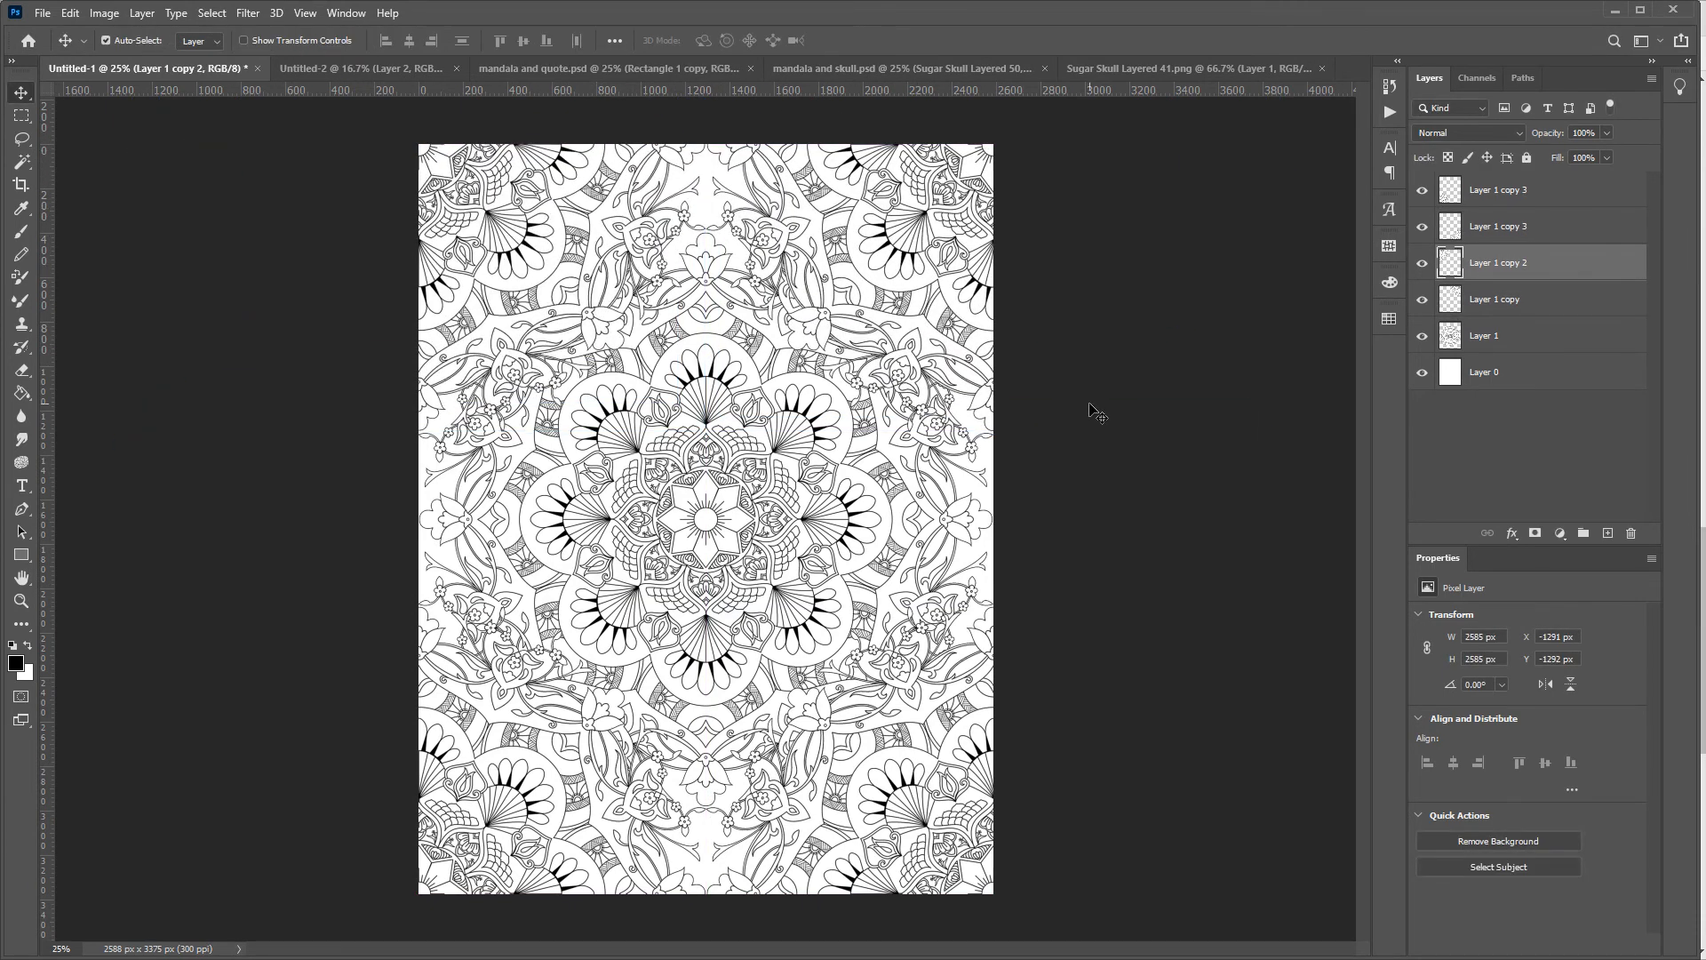
{"action": "left_click", "coordinate": [1164, 338]}
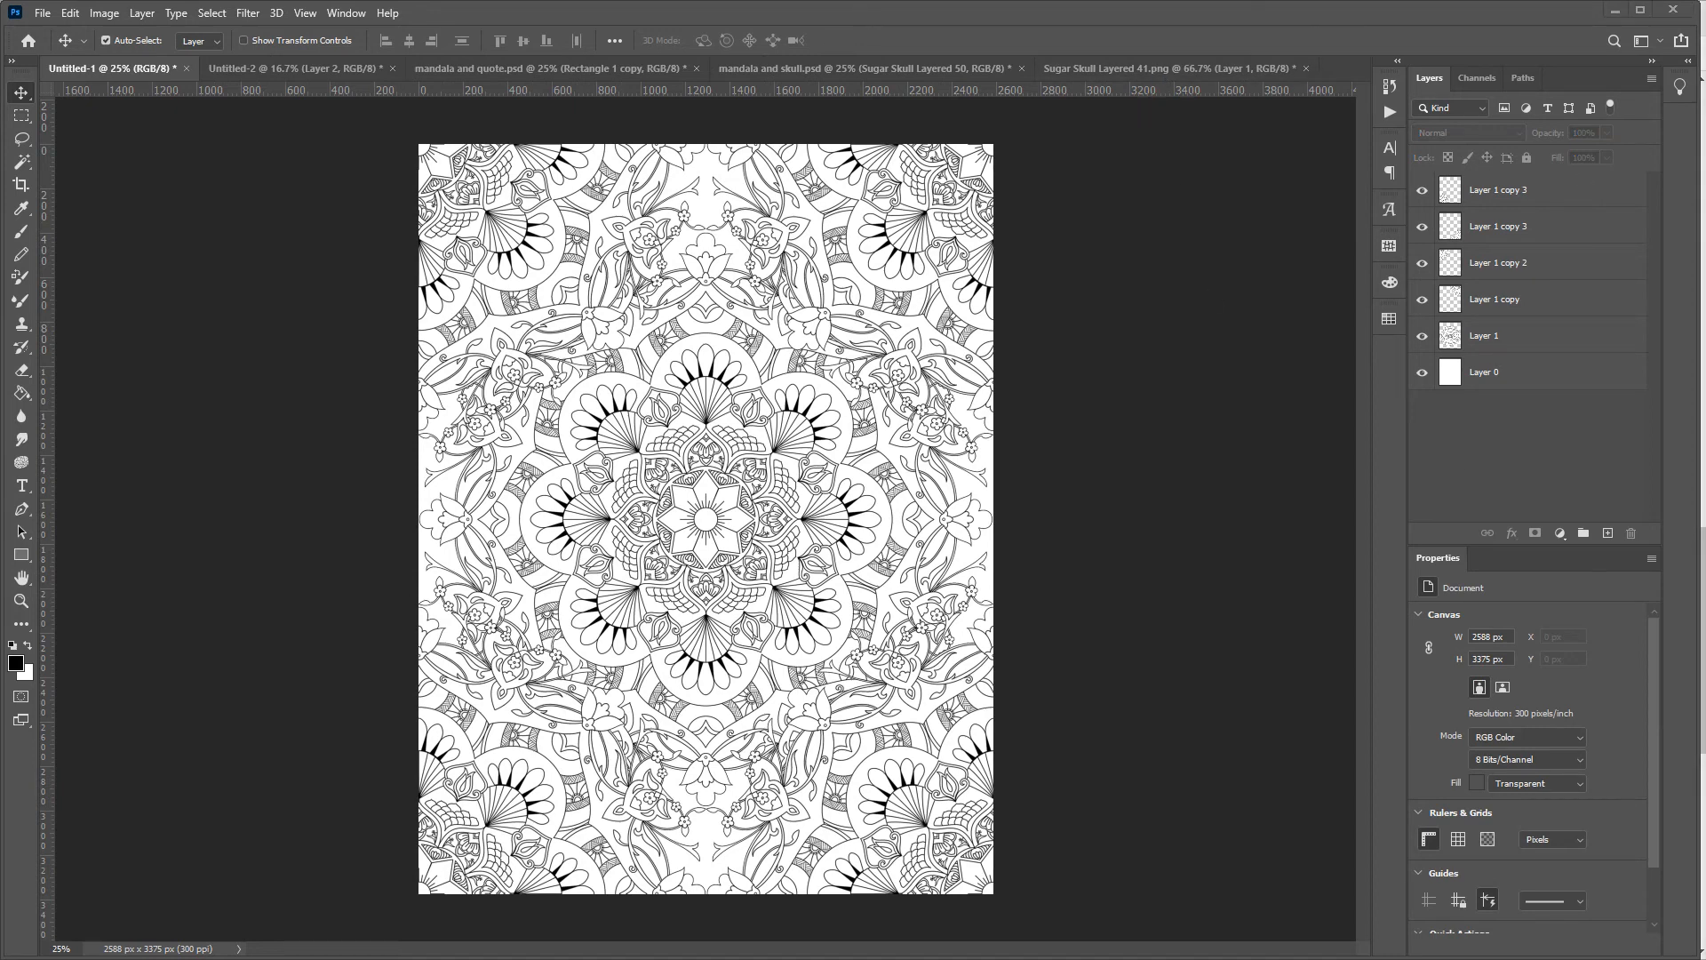
Copy the skull from Sugar Skull Layered 41.png onto the centre of the Untitled-1 mandala page, and add the orange margin frame group above it.
{"action": "left_click_drag", "start_coordinate": [1705, 97], "coordinate": [1191, 100]}
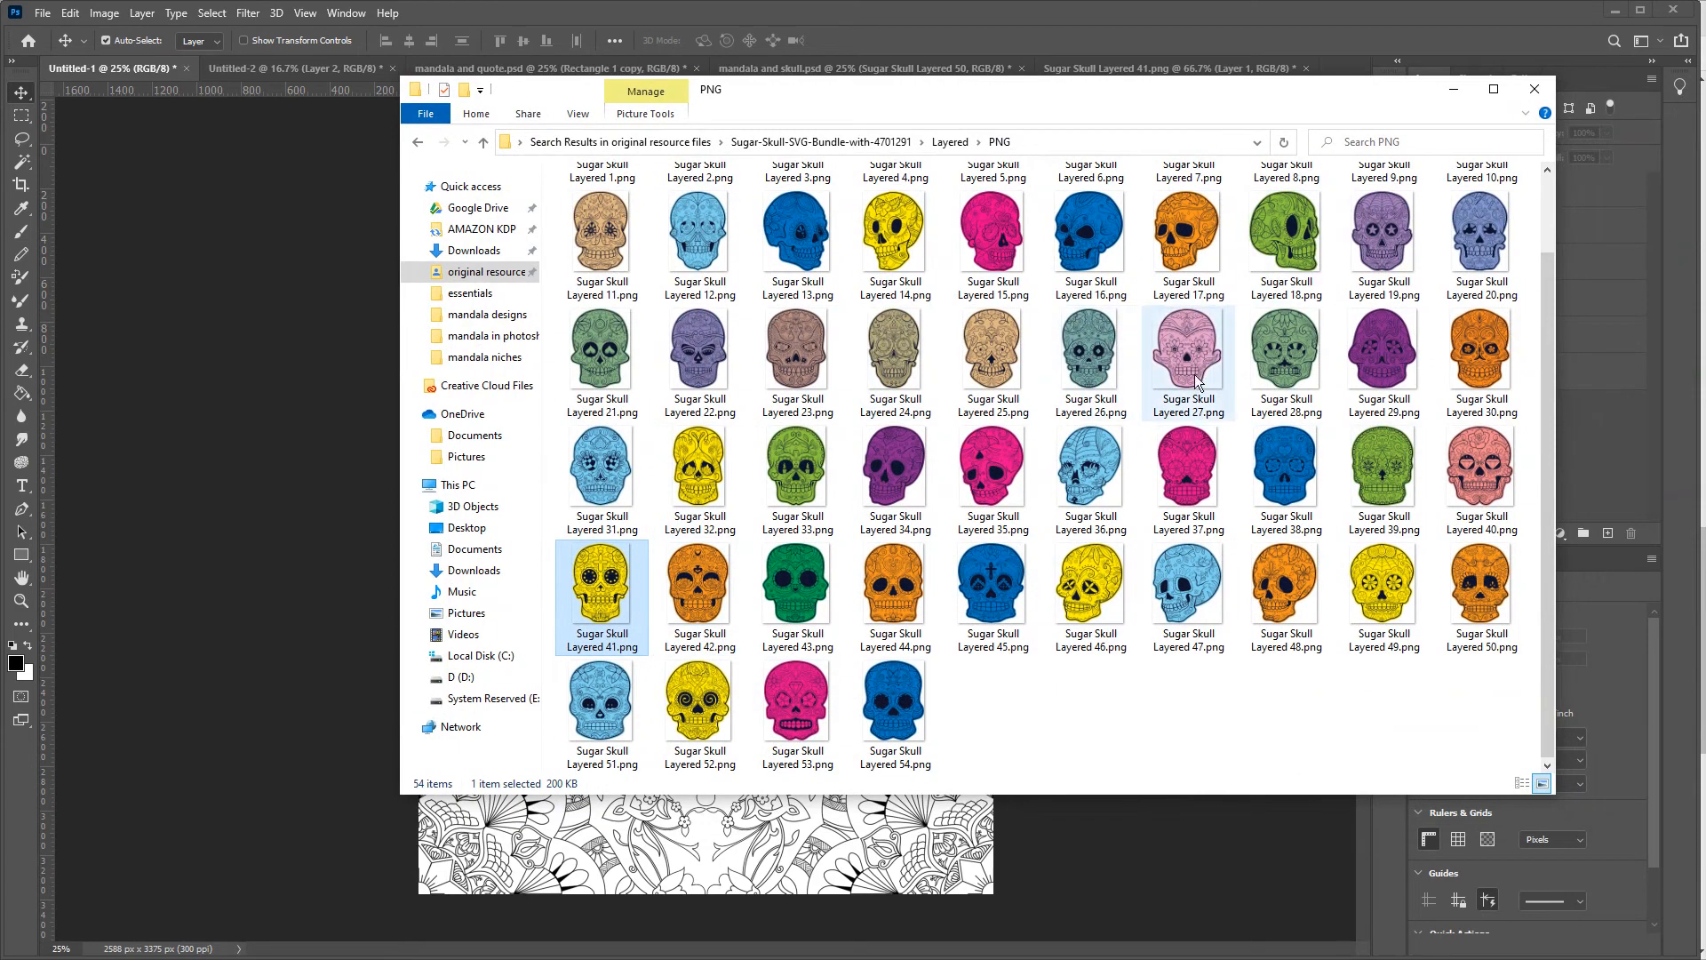
{"action": "left_click", "coordinate": [1453, 89]}
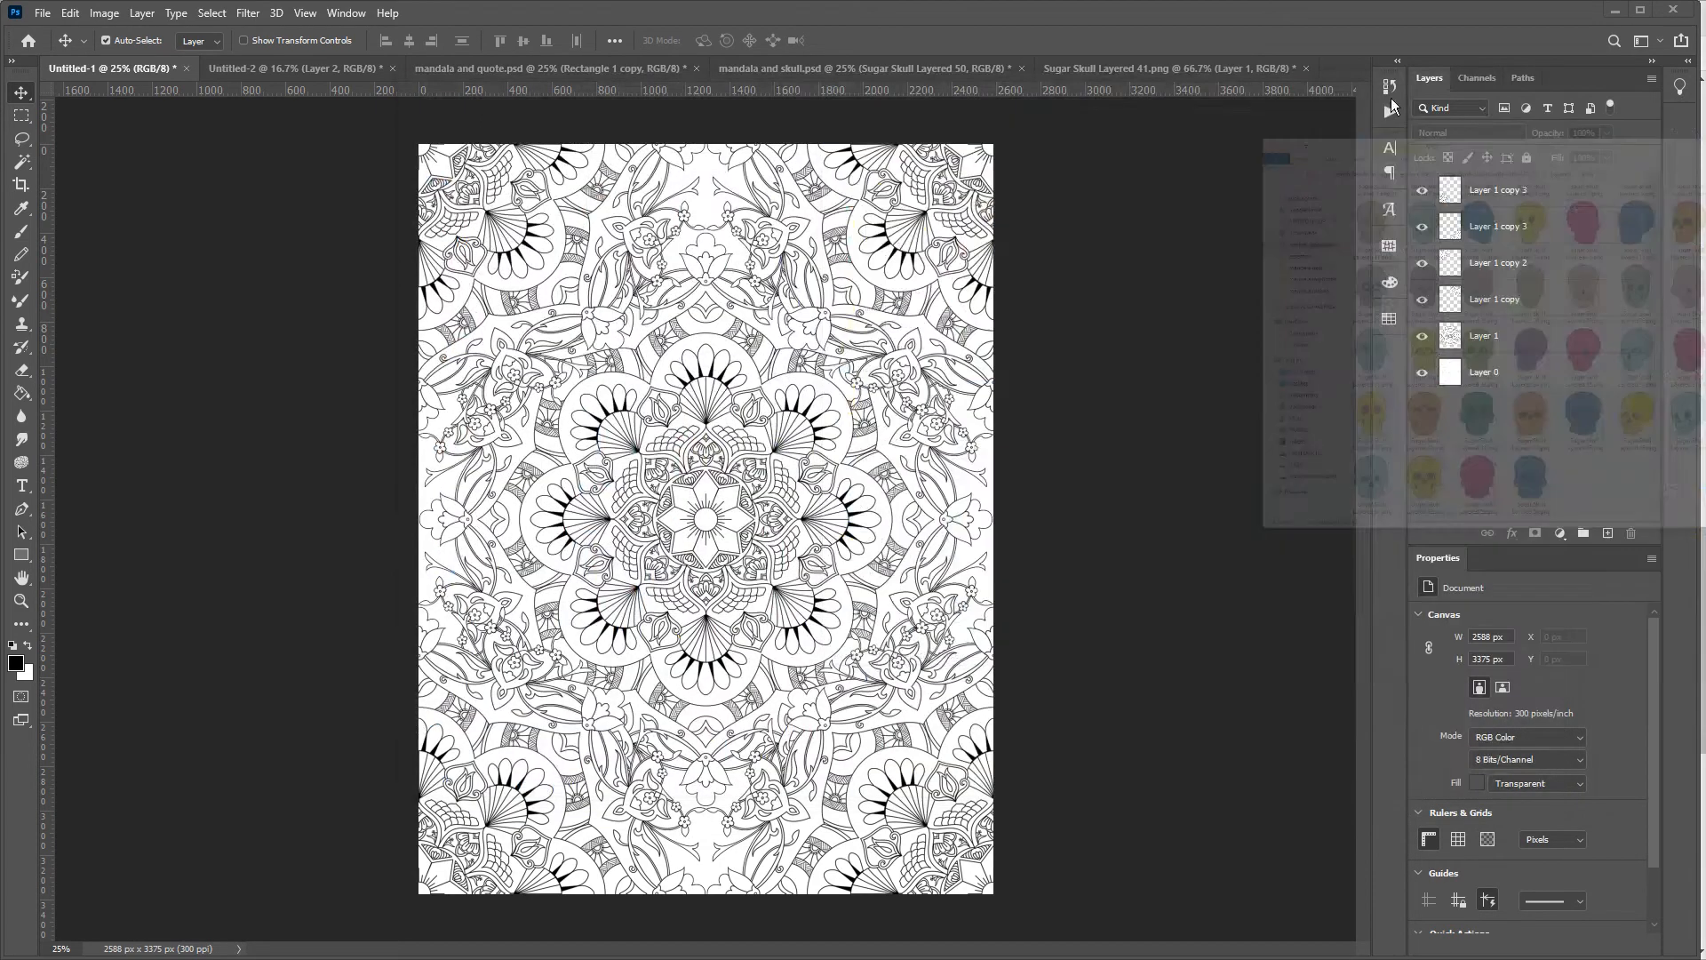
{"action": "left_click", "coordinate": [1139, 67]}
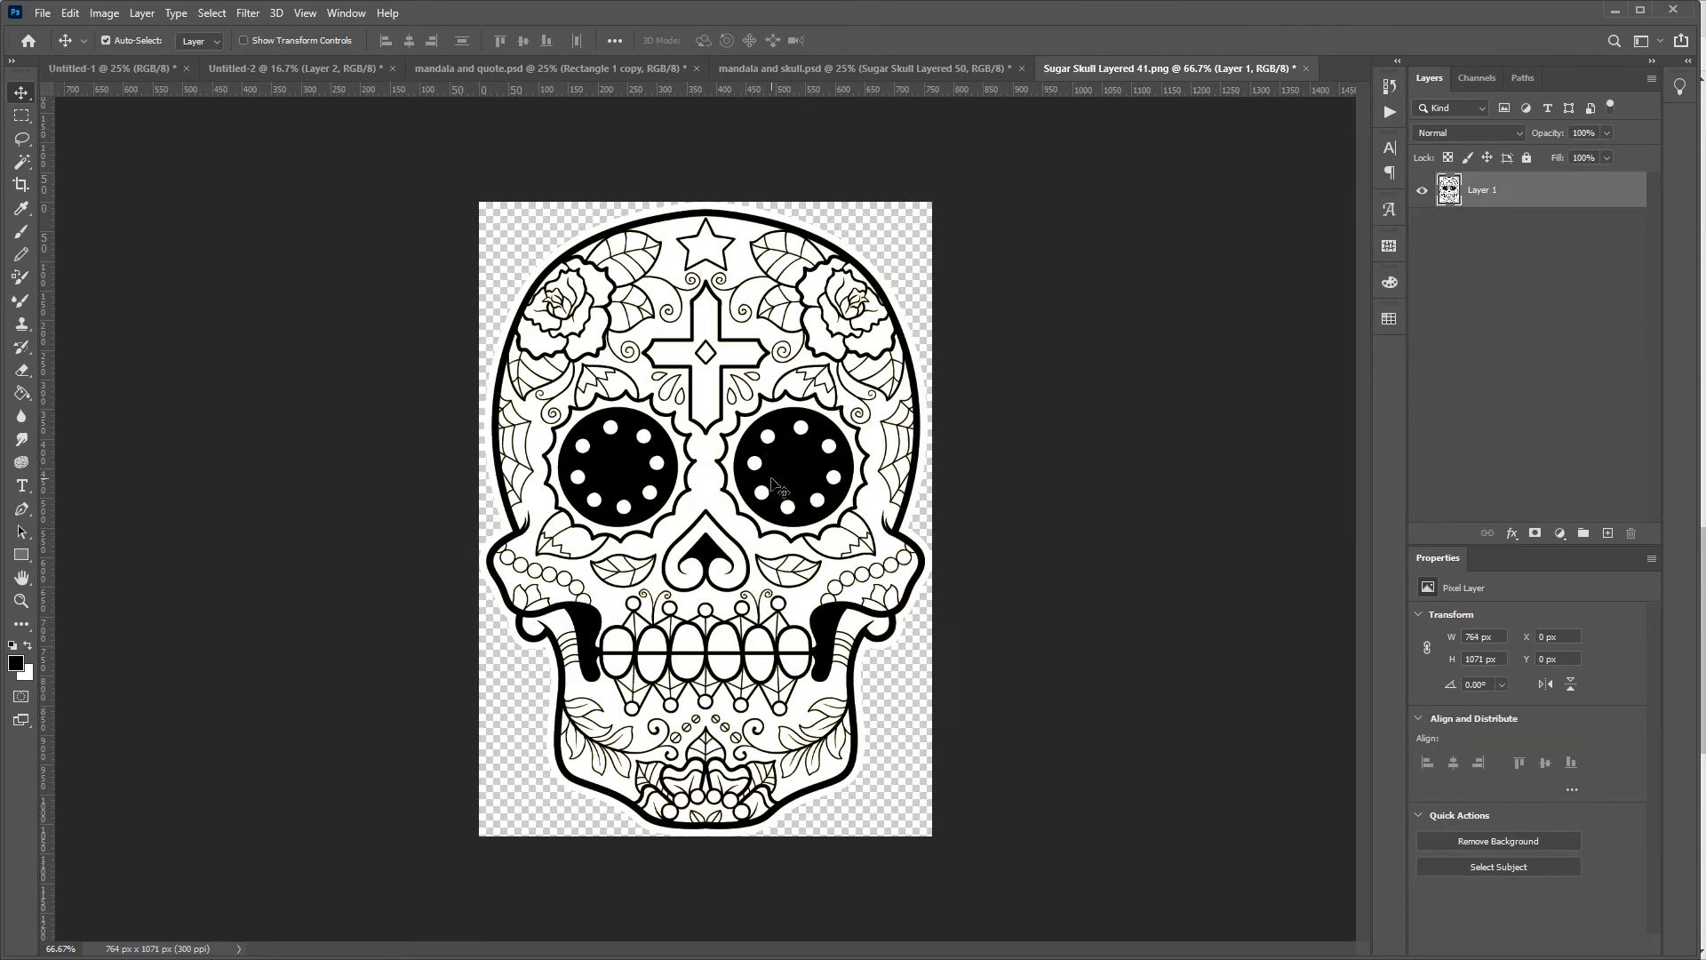
{"action": "left_click_drag", "start_coordinate": [773, 488], "coordinate": [727, 497]}
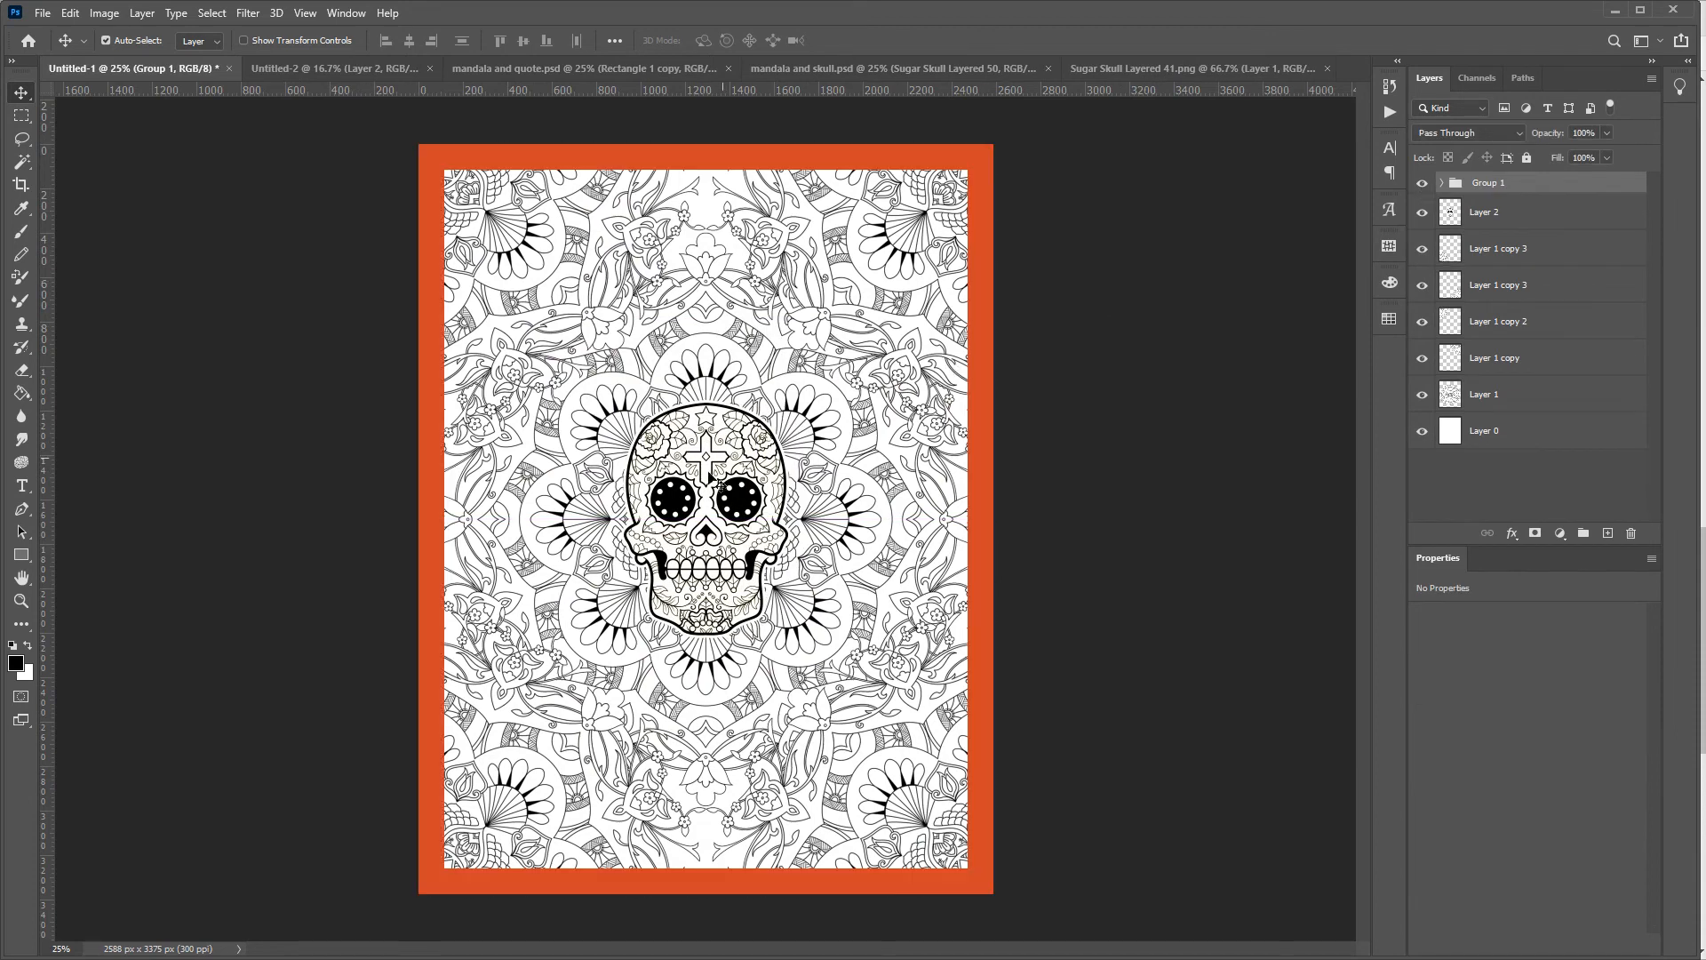
Enlarge the sugar skull to about 225% (1716 x 2406 px) centred on the page, and hide the orange margin frame group.
{"action": "left_click", "coordinate": [744, 504]}
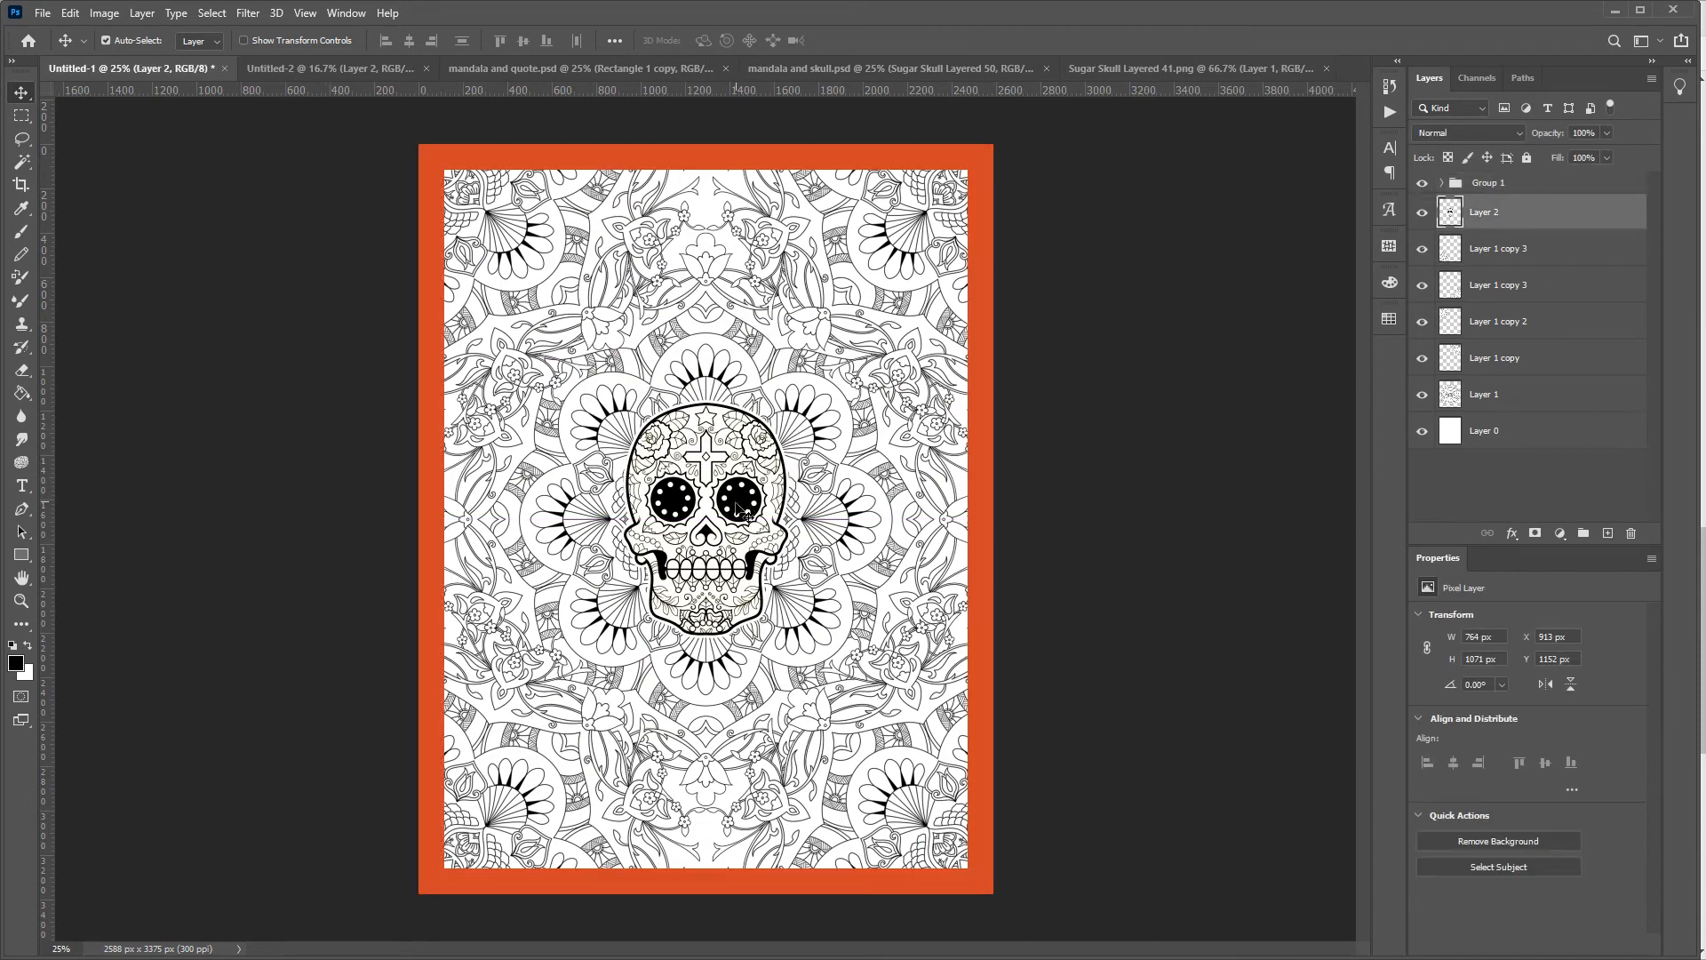
{"action": "key", "text": "ctrl+t"}
{"action": "left_click_drag", "start_coordinate": [793, 527], "coordinate": [899, 565]}
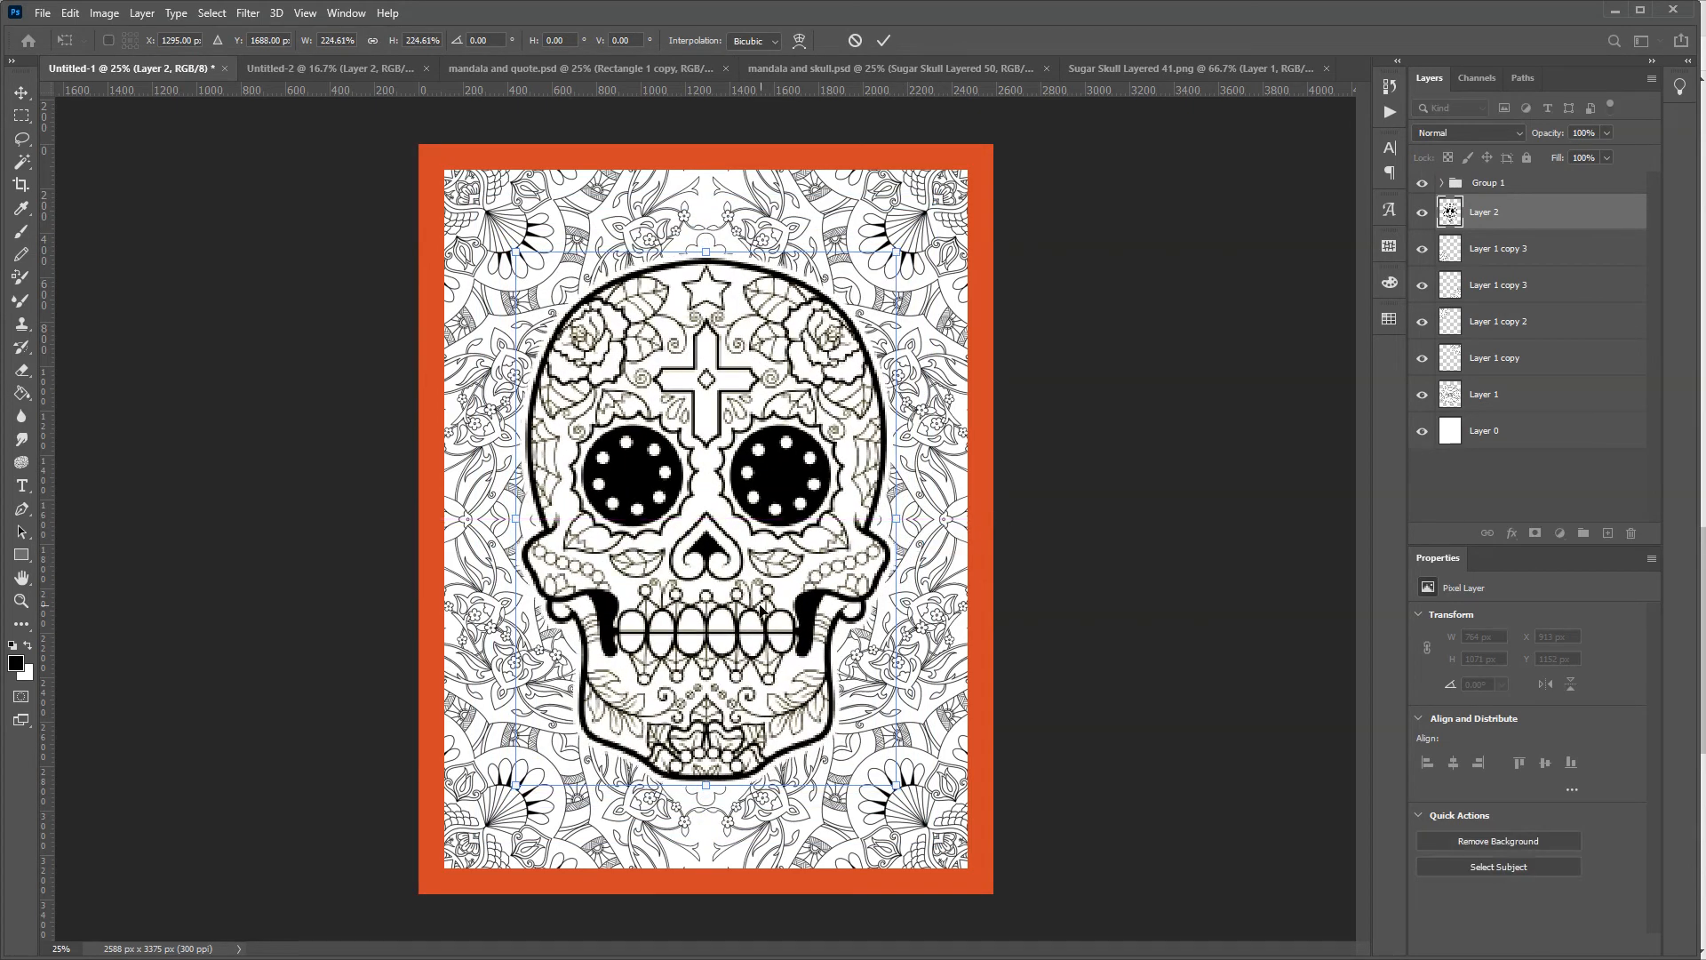
{"action": "left_click_drag", "start_coordinate": [759, 607], "coordinate": [760, 604]}
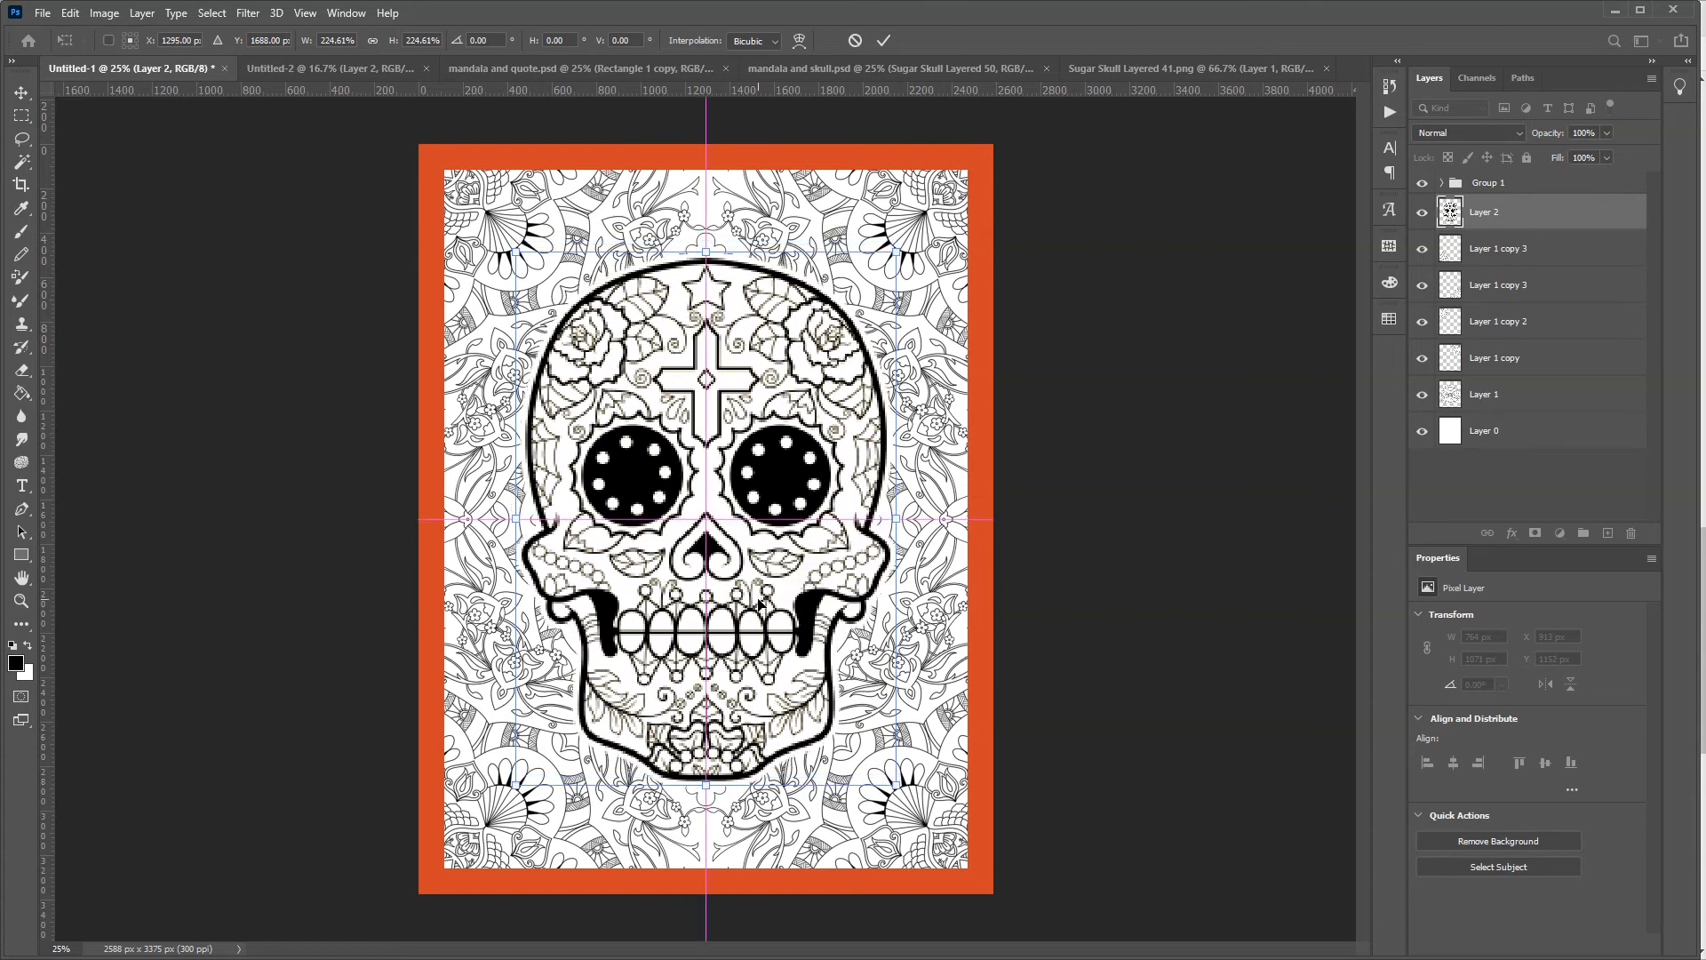
{"action": "key", "text": "Return"}
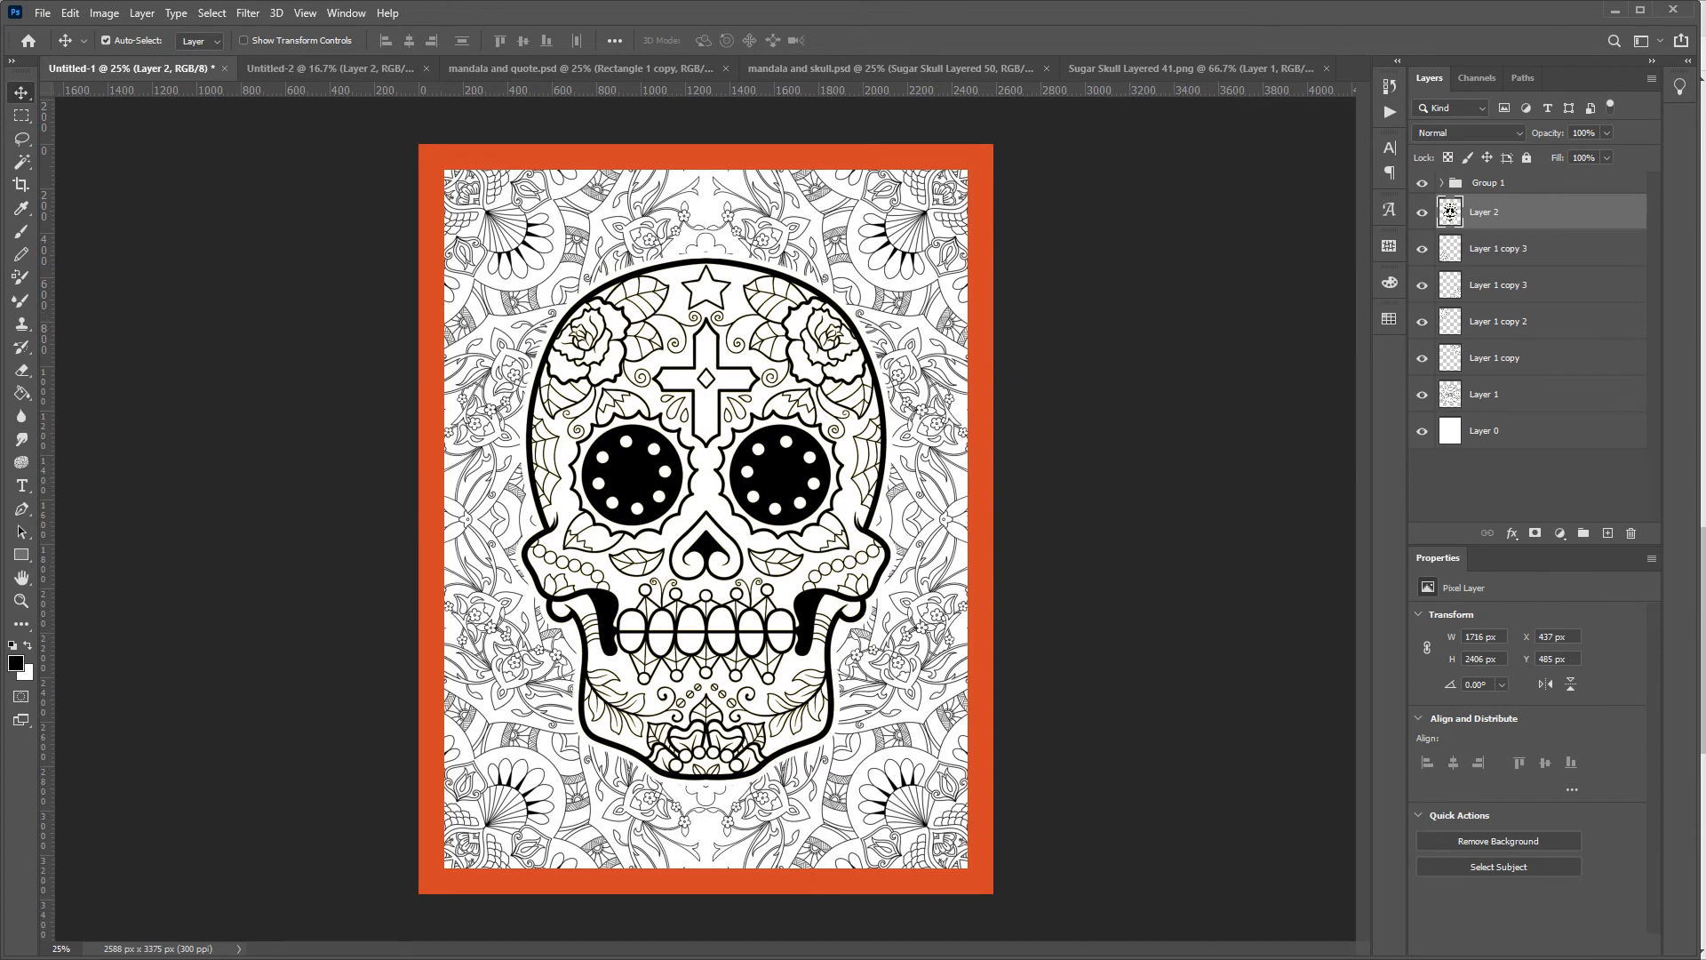
{"action": "left_click", "coordinate": [1422, 184]}
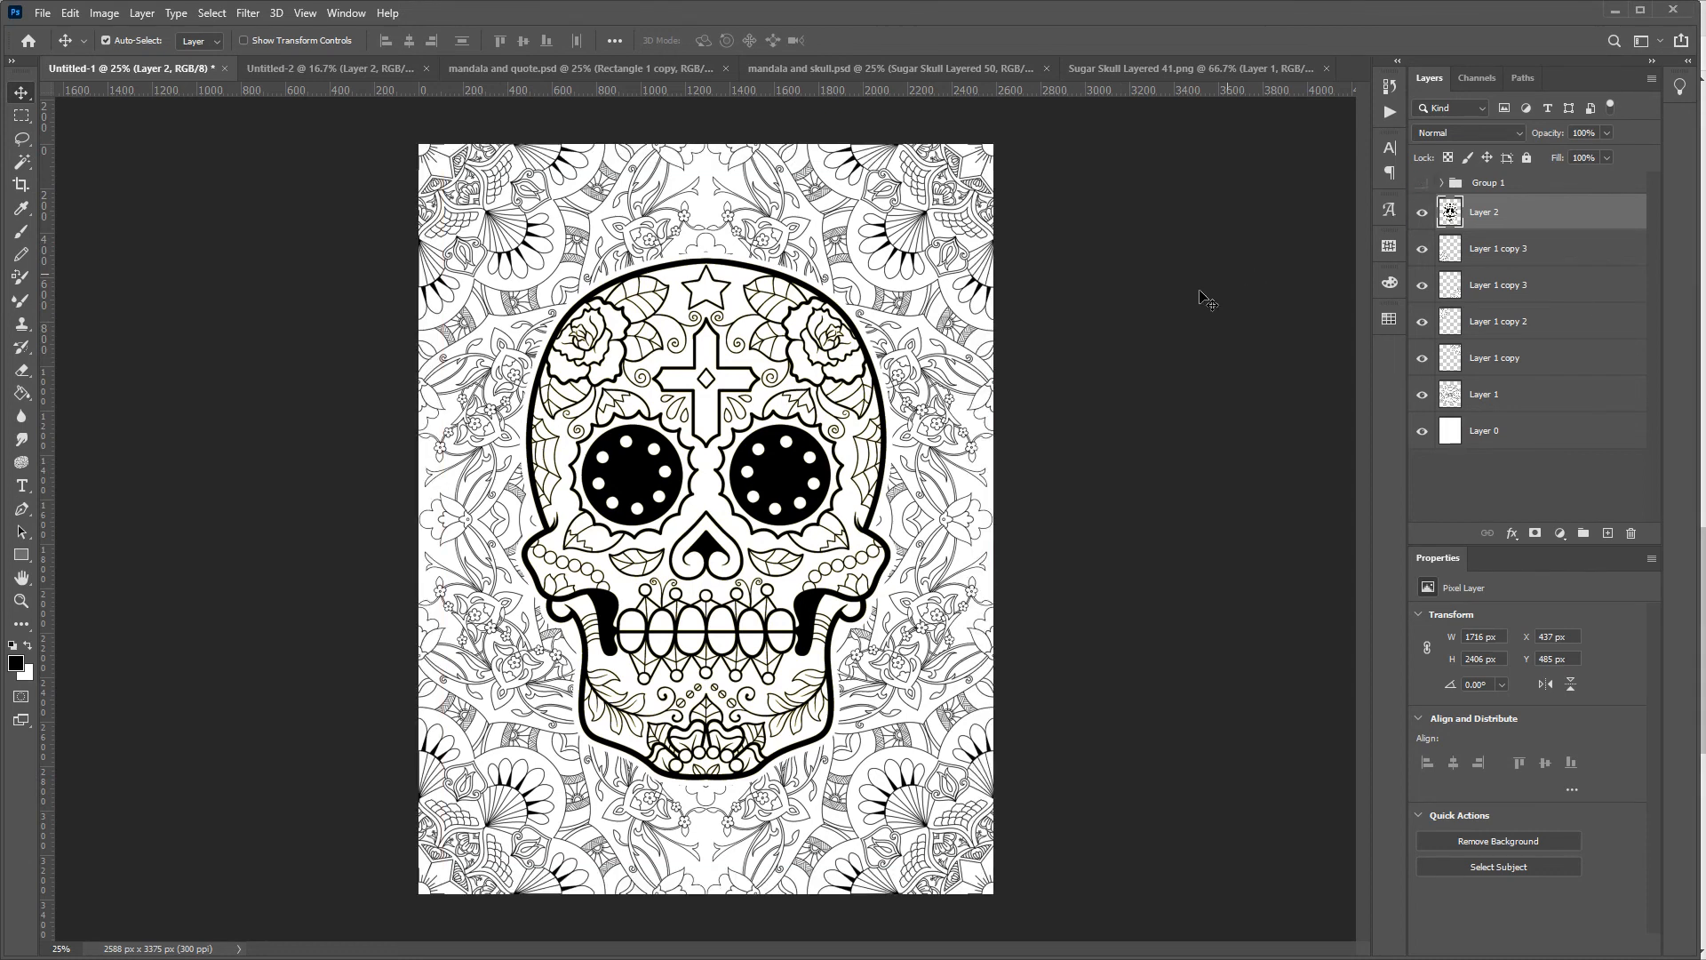